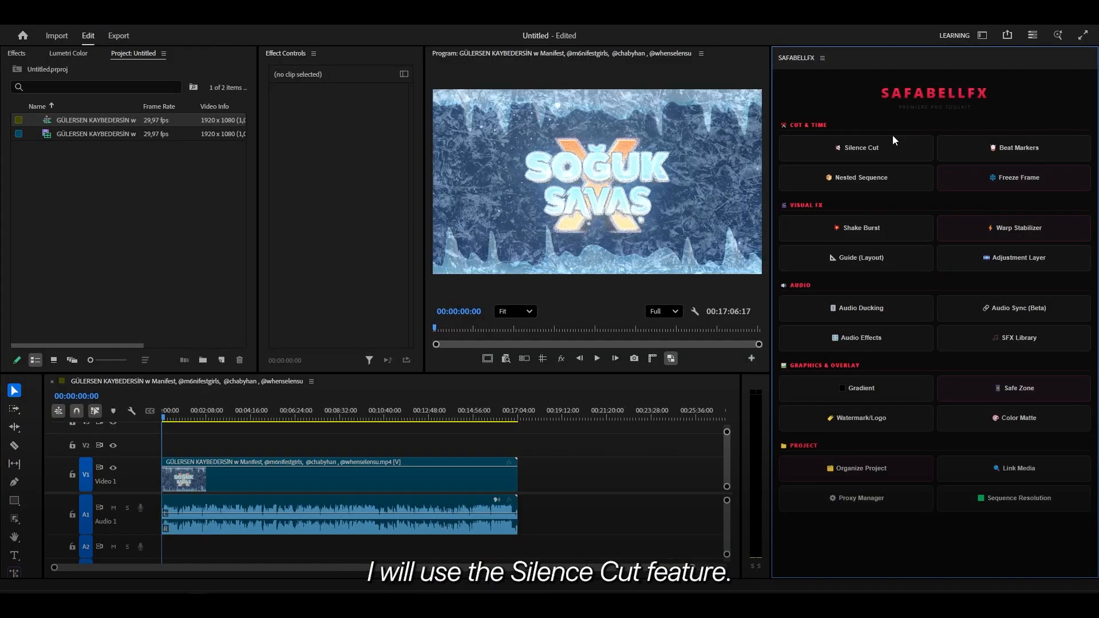
Open the Silence Cut tool and select the full 17-minute video clip with its audio in the timeline
click(879, 153)
drag(560, 439, 459, 489)
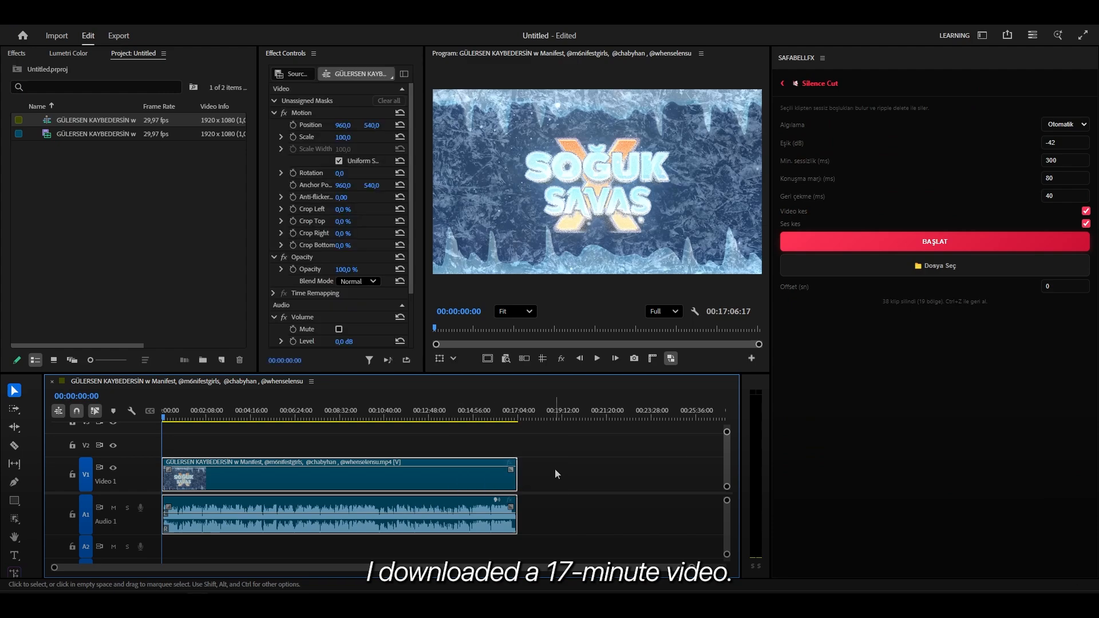
click(556, 474)
drag(547, 448, 170, 481)
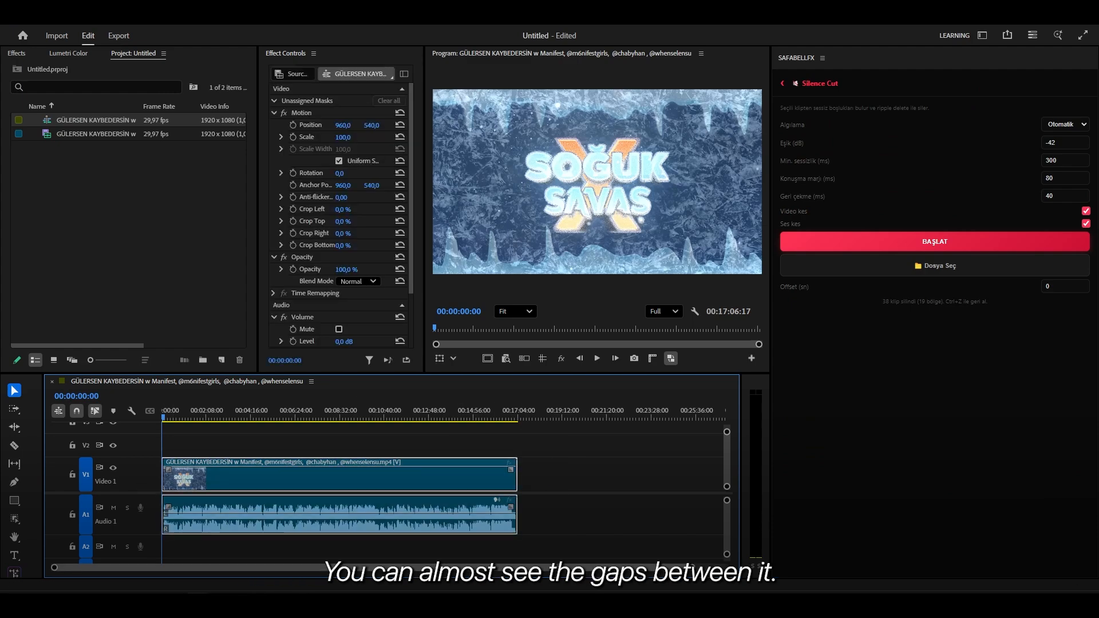
drag(691, 567, 540, 567)
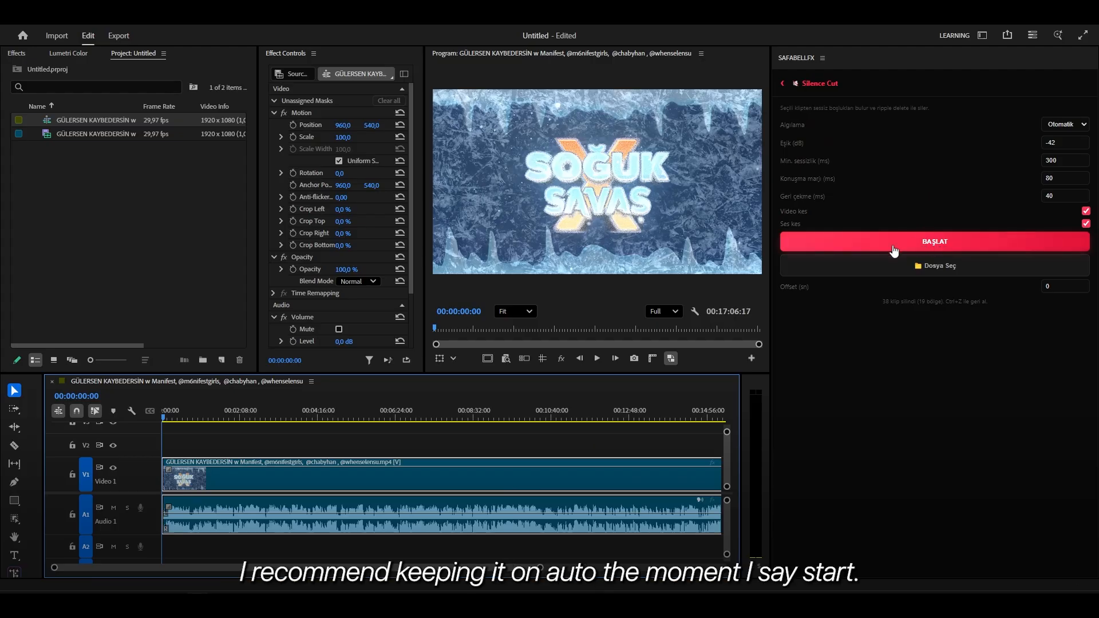
Keep the silence detection on Otomatik and run the silence cut on the selected clip
click(1060, 125)
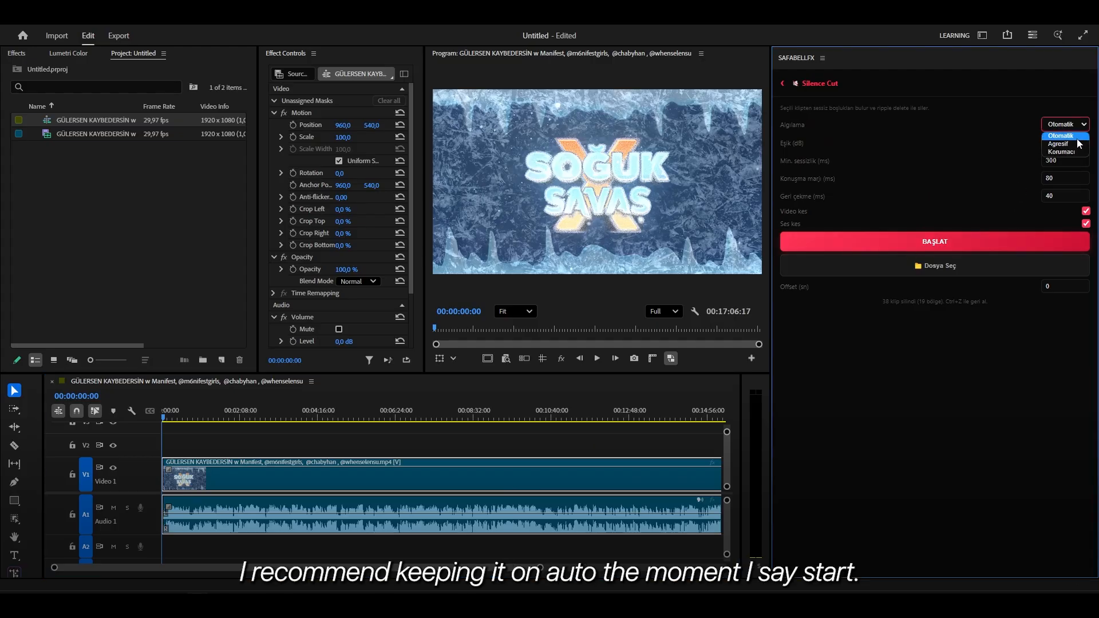
click(1070, 137)
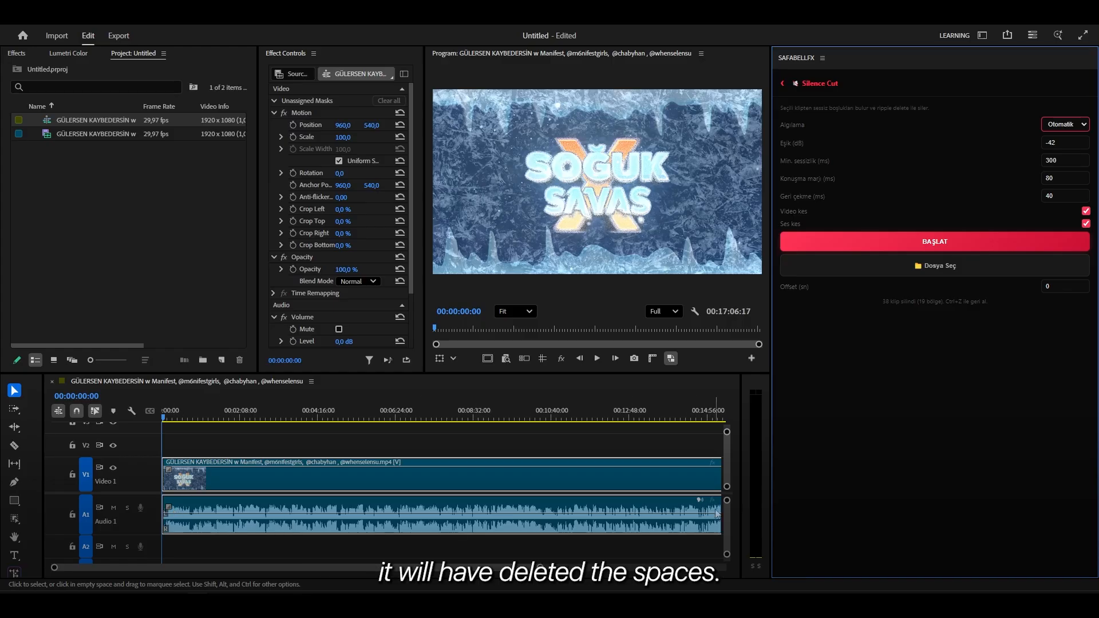
drag(540, 567, 608, 567)
click(964, 235)
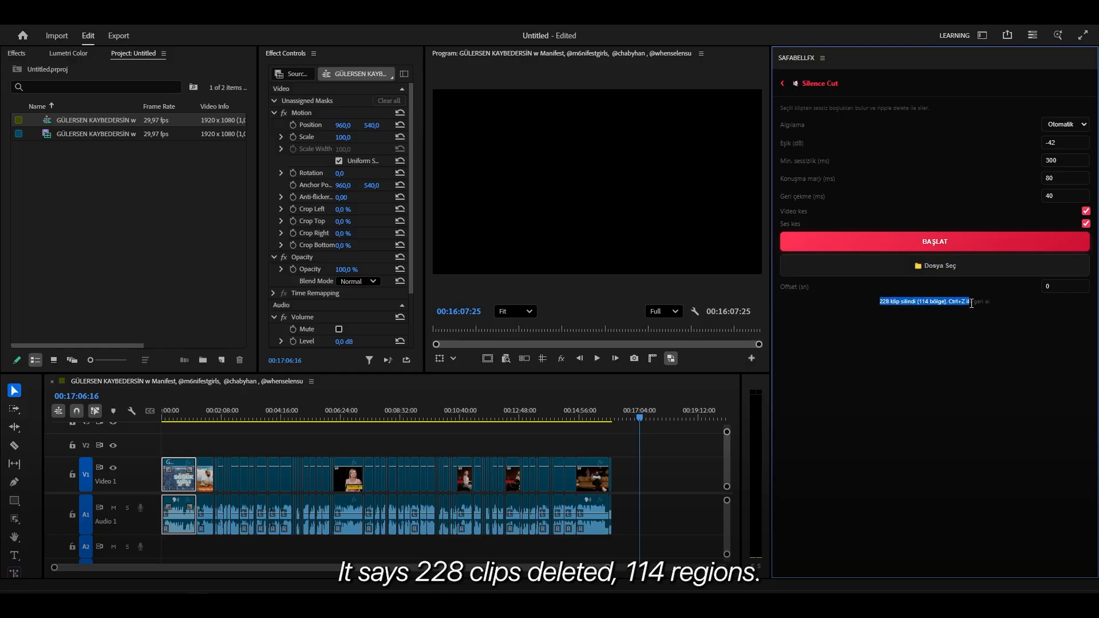
Inspect the cuts along the shortened sequence and play back the section around 00:09:52
click(910, 303)
drag(189, 417, 133, 451)
key(equal)
key(equal)
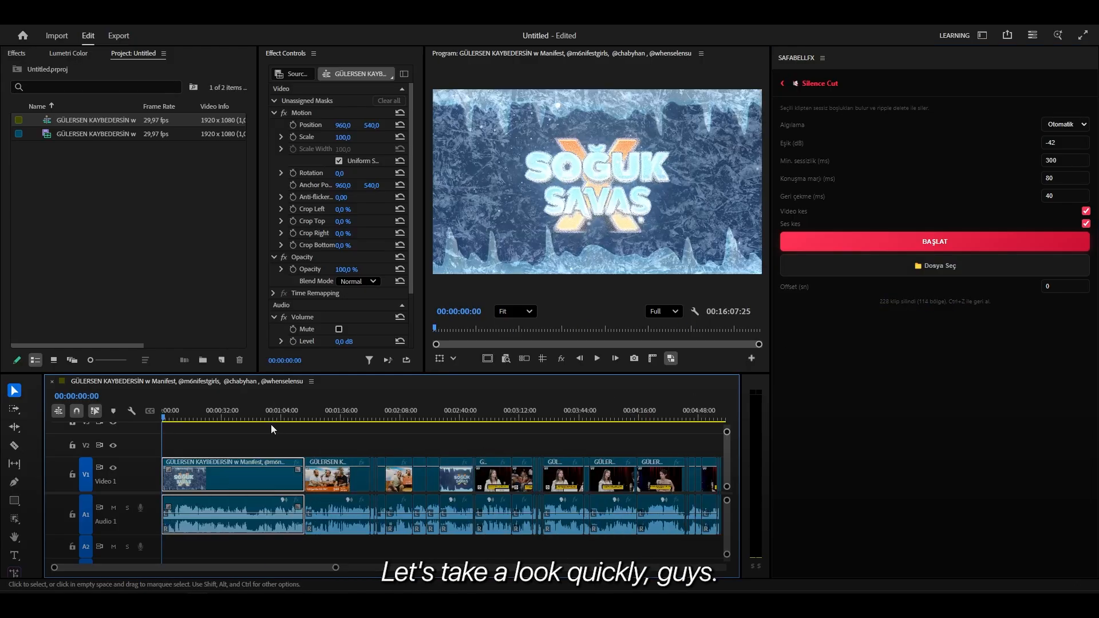
drag(379, 418, 366, 431)
key(equal)
key(equal)
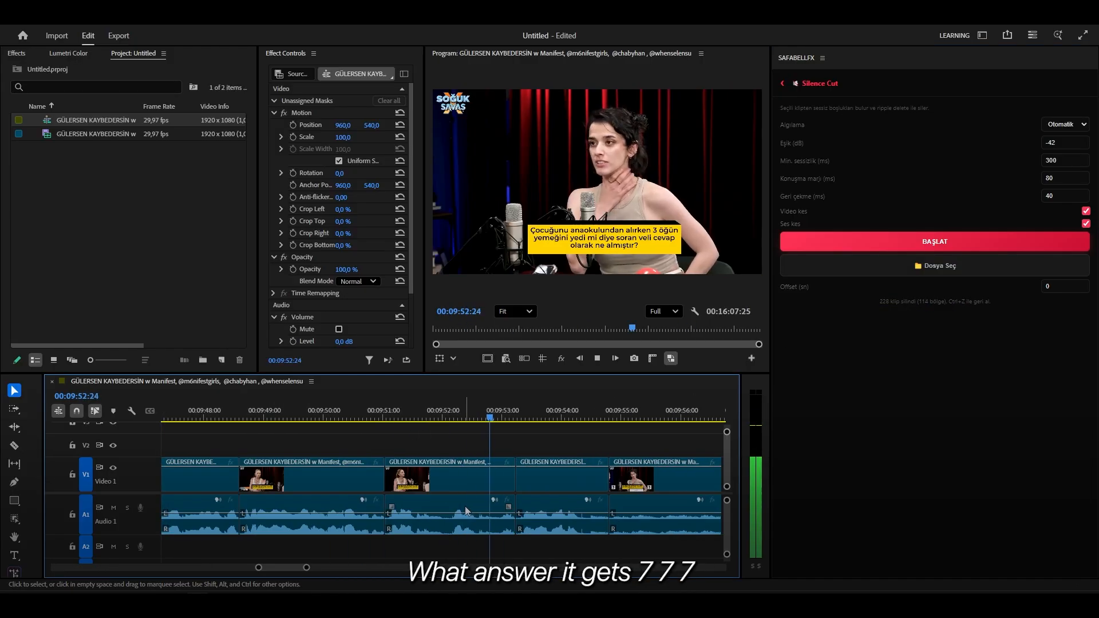
scroll(466, 510, down, 2)
scroll(458, 504, down, 1)
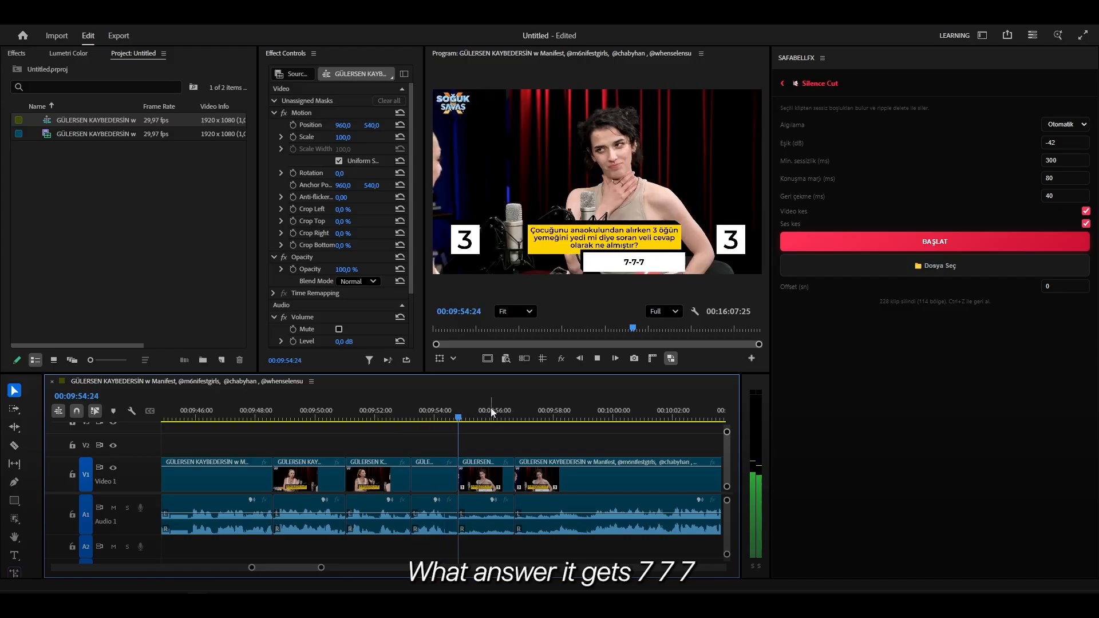
scroll(510, 501, down, 2)
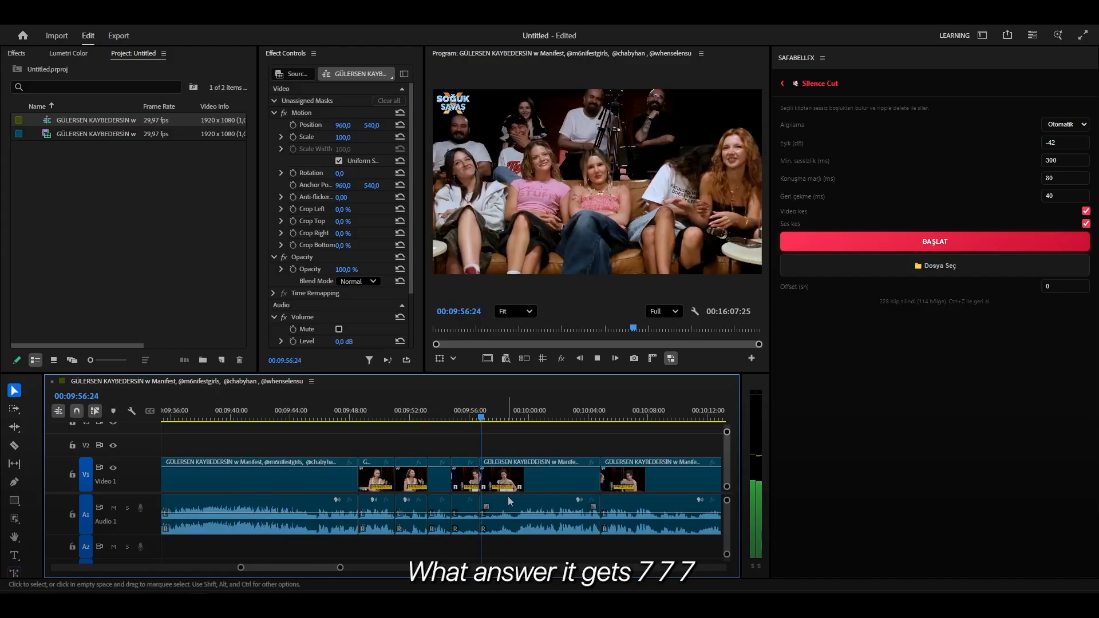
scroll(510, 501, down, 3)
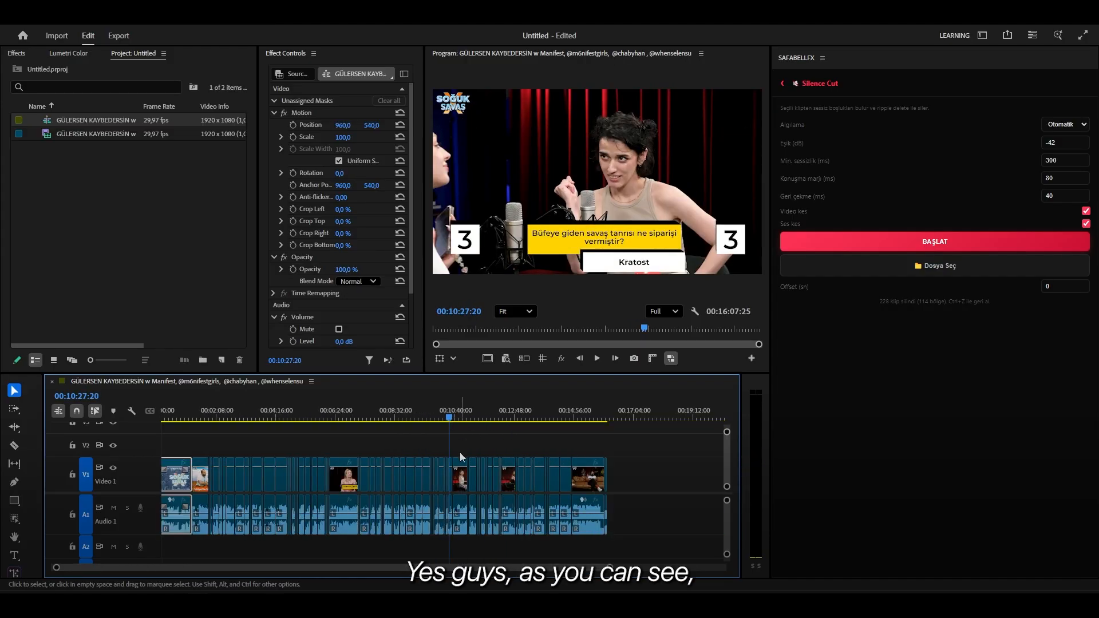
scroll(460, 453, down, 1)
drag(562, 442, 162, 532)
click(556, 473)
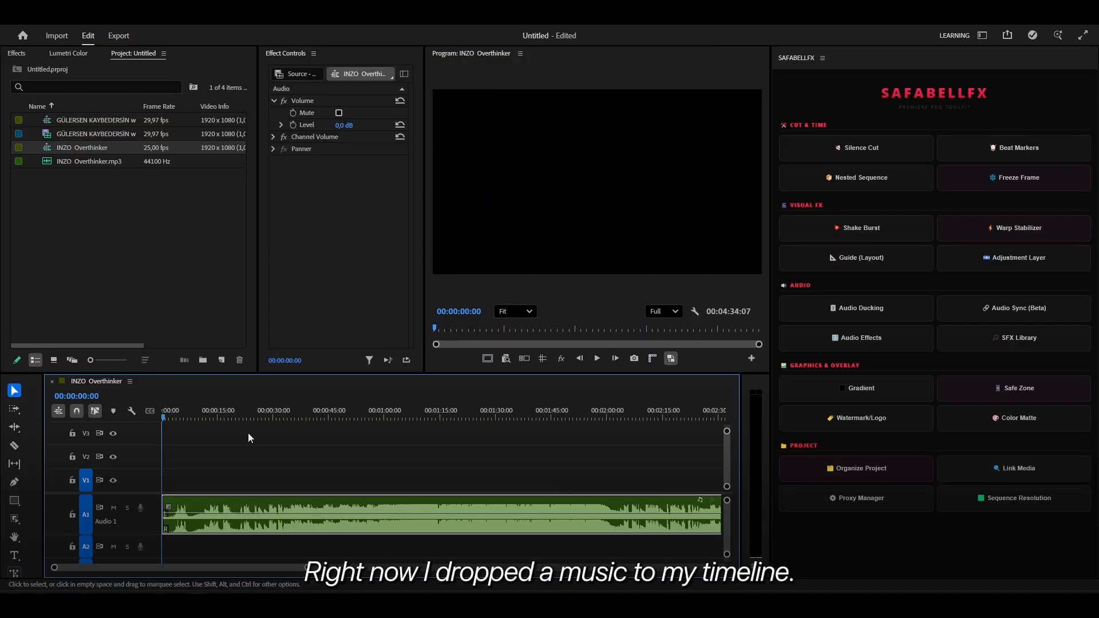
Play the opening of the INZO Overthinker track from about 00:00:04
scroll(248, 433, up, 5)
click(282, 411)
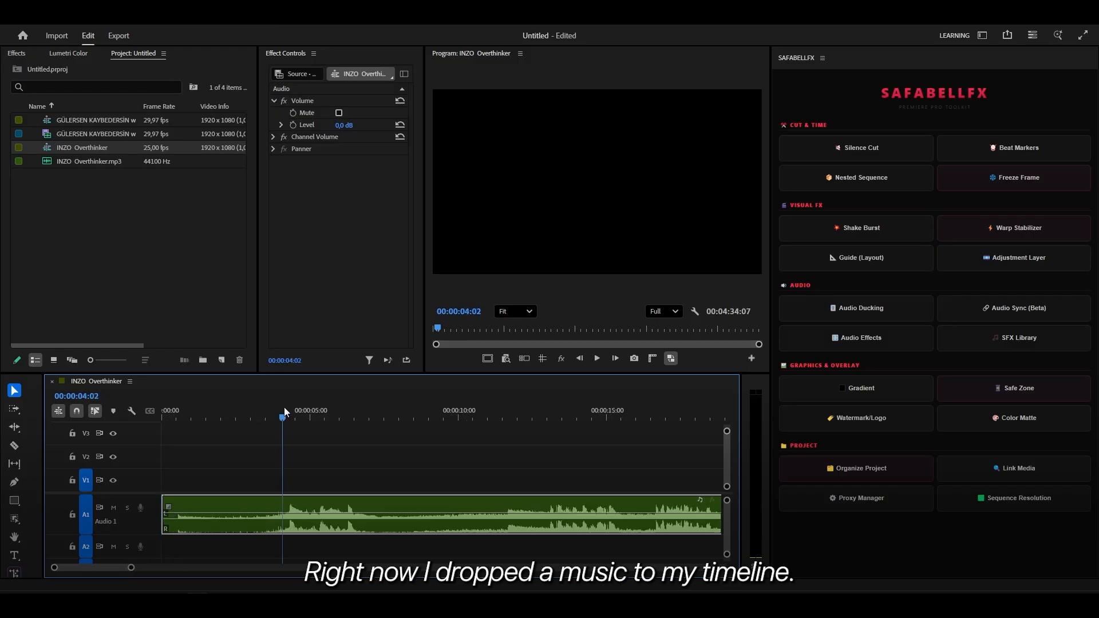
key(space)
scroll(323, 423, down, 2)
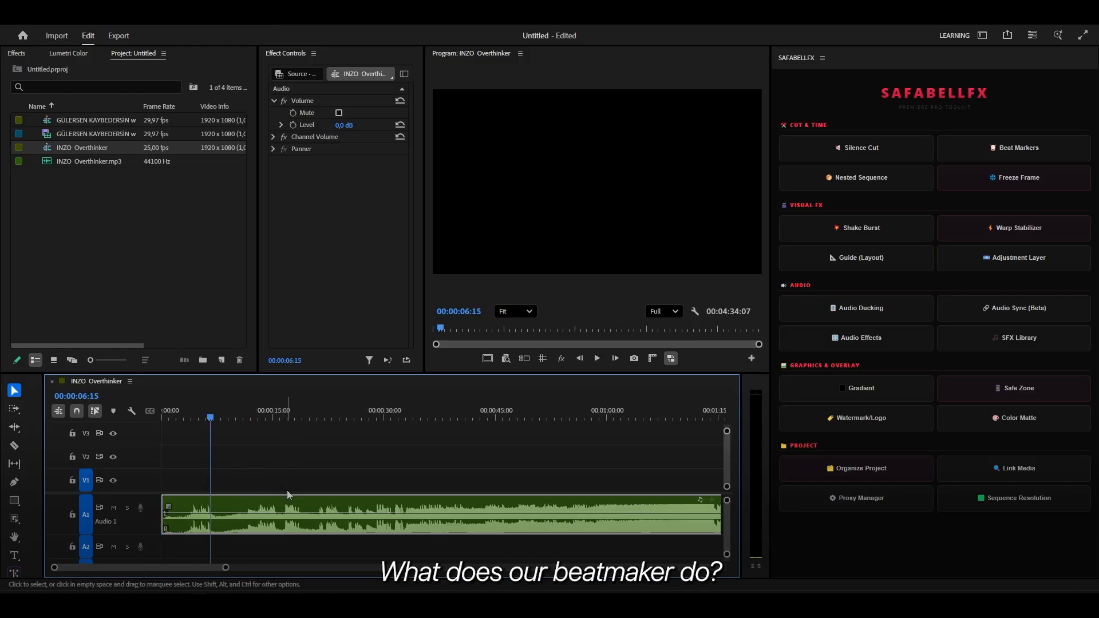
Open Beat Markers and add kick markers to the music with sensitivity 55, minimum interval 200 ms and frequency 150 Hz
click(1076, 157)
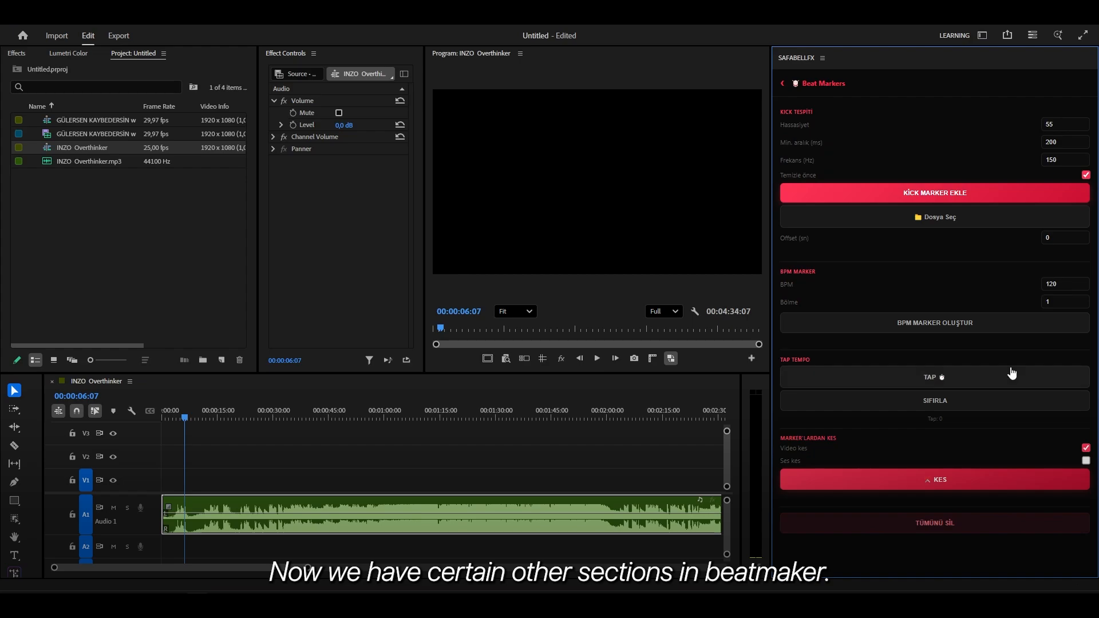
drag(1055, 124, 1007, 133)
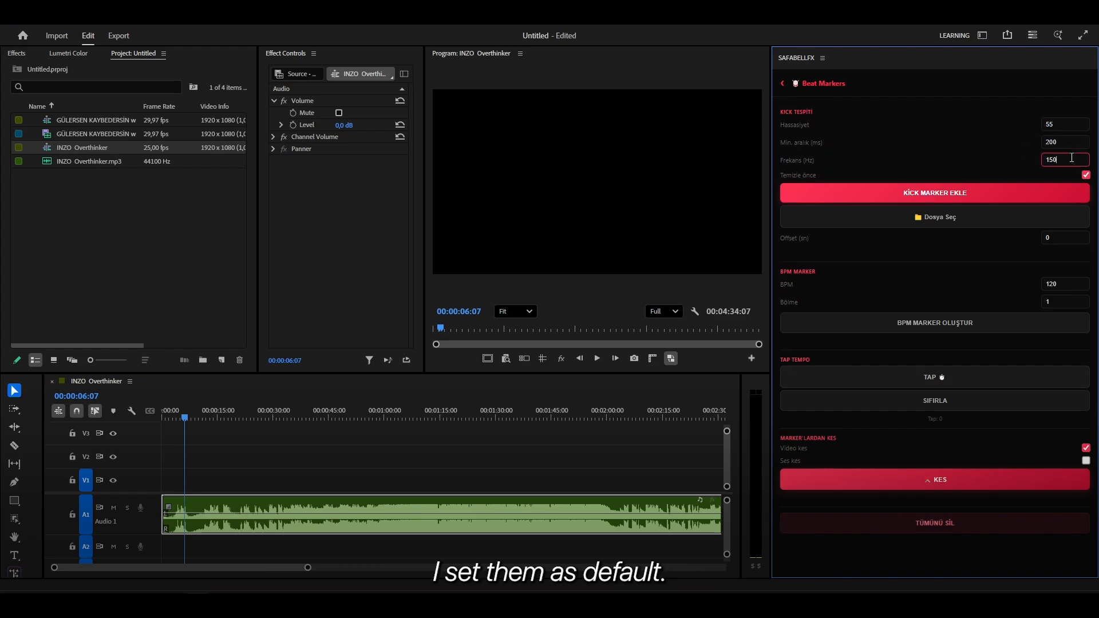
drag(1071, 158, 983, 172)
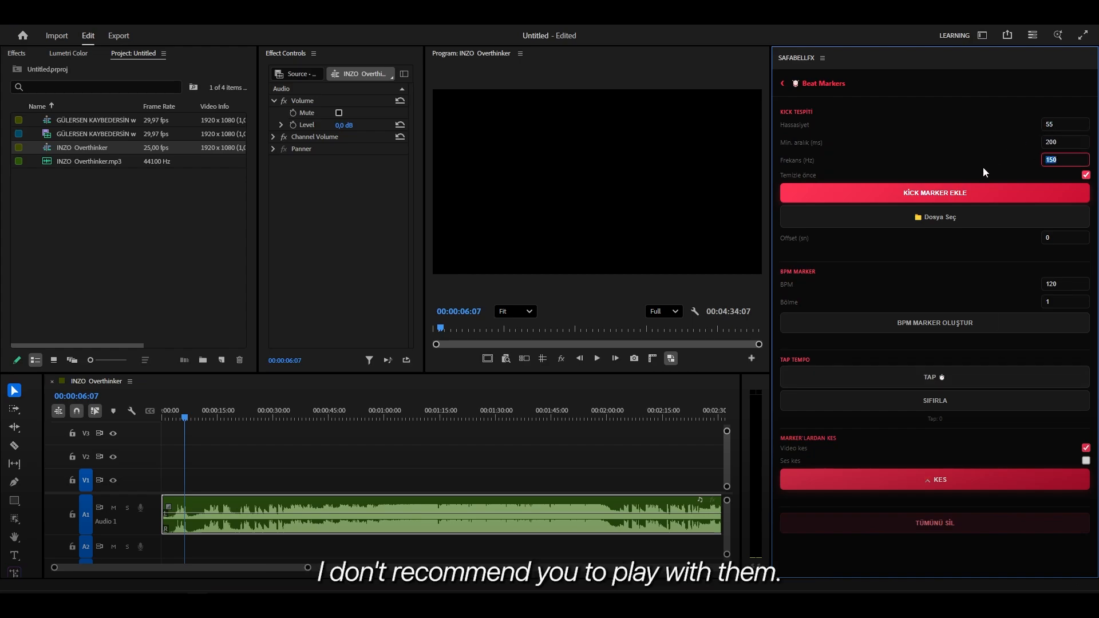
drag(302, 475, 349, 504)
click(935, 193)
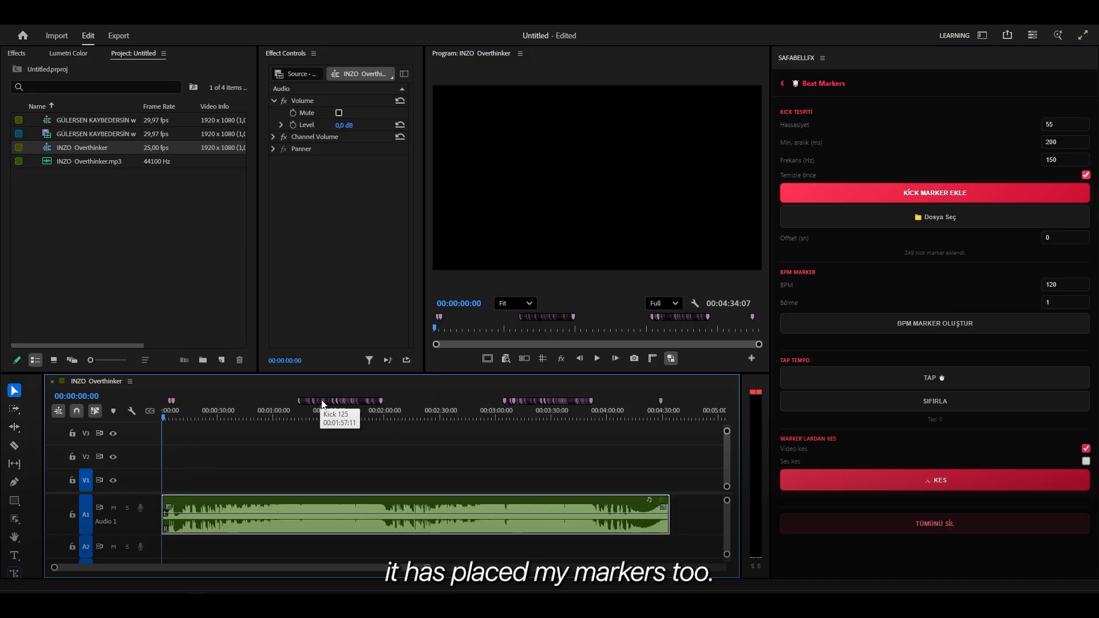
Play the unmarked part of the track around 00:00:46 to check it for kicks
drag(232, 417, 248, 417)
key(=)
key(=)
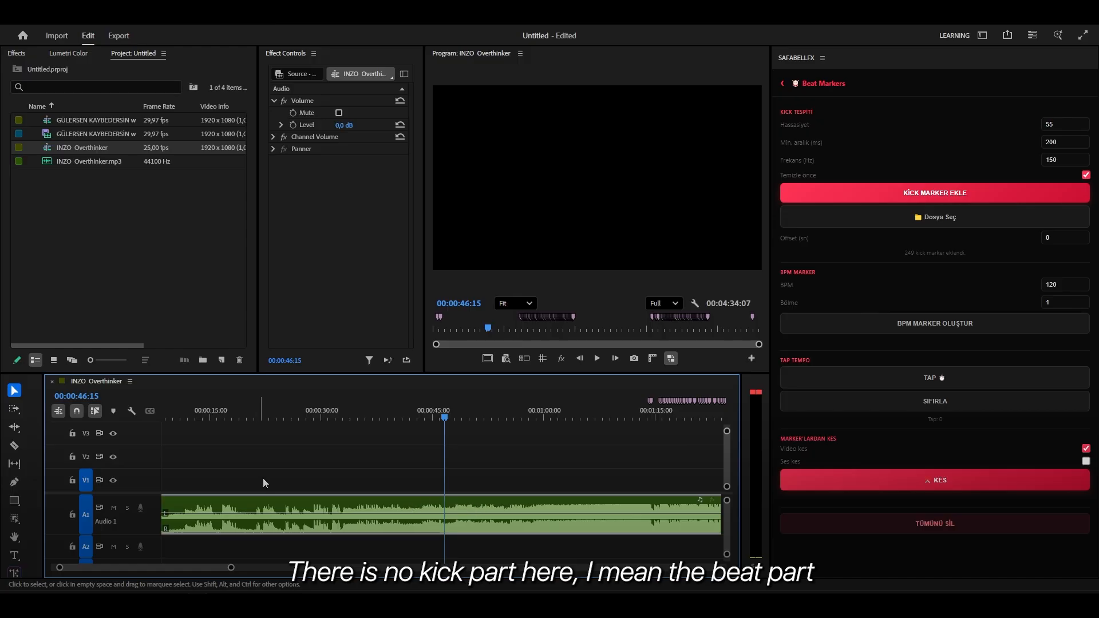
key(space)
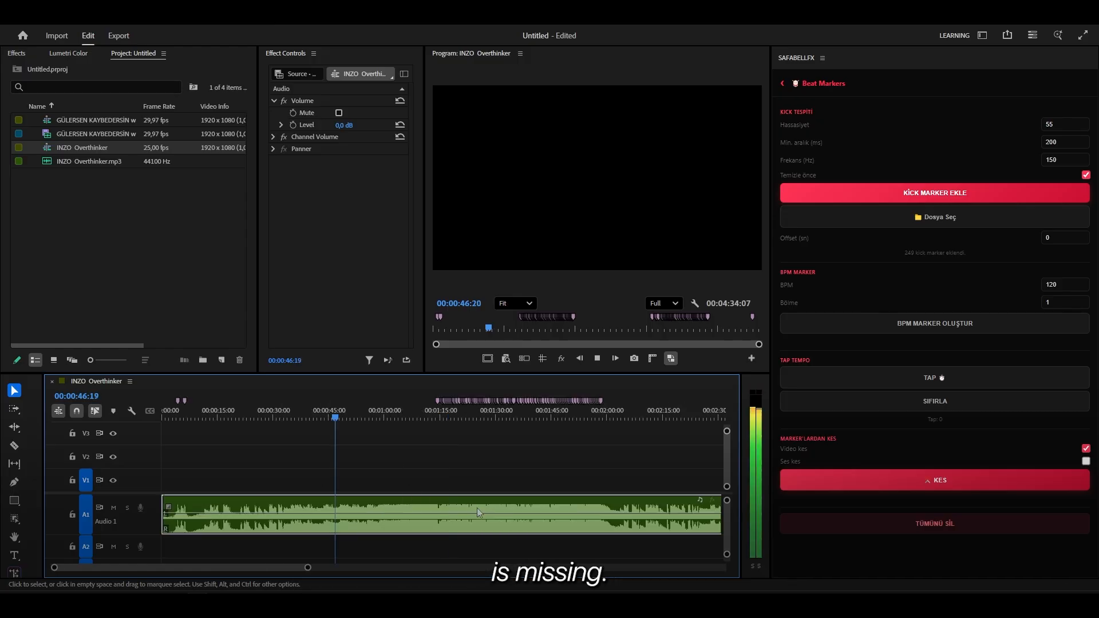
key(=)
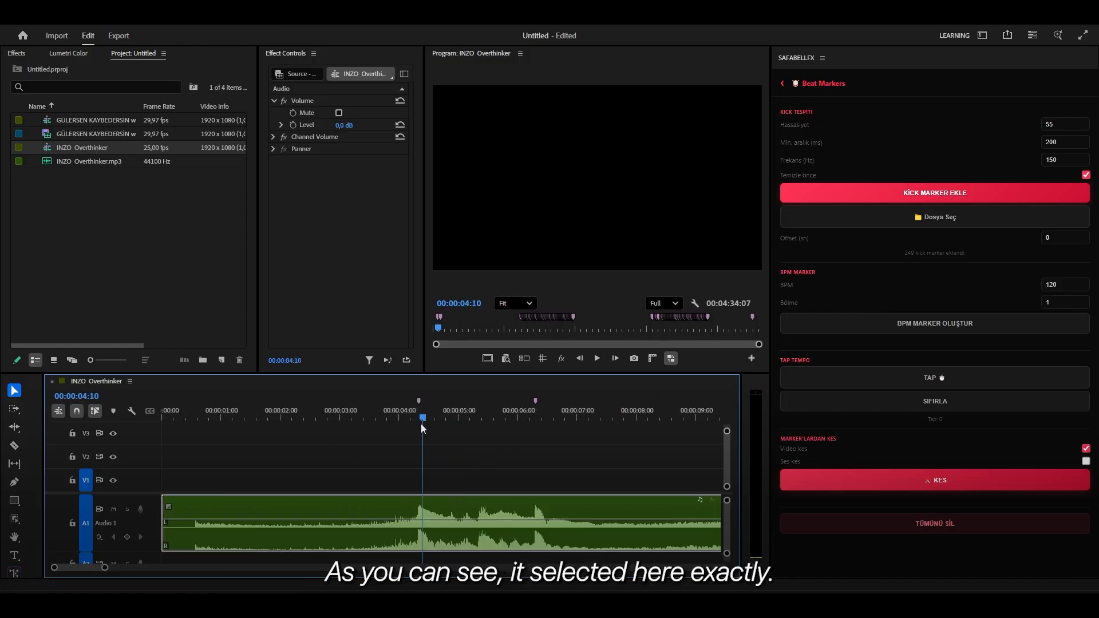
Play the music across the first two kick markers near 00:00:04 to check their alignment with the waveform
drag(421, 423, 389, 424)
key(space)
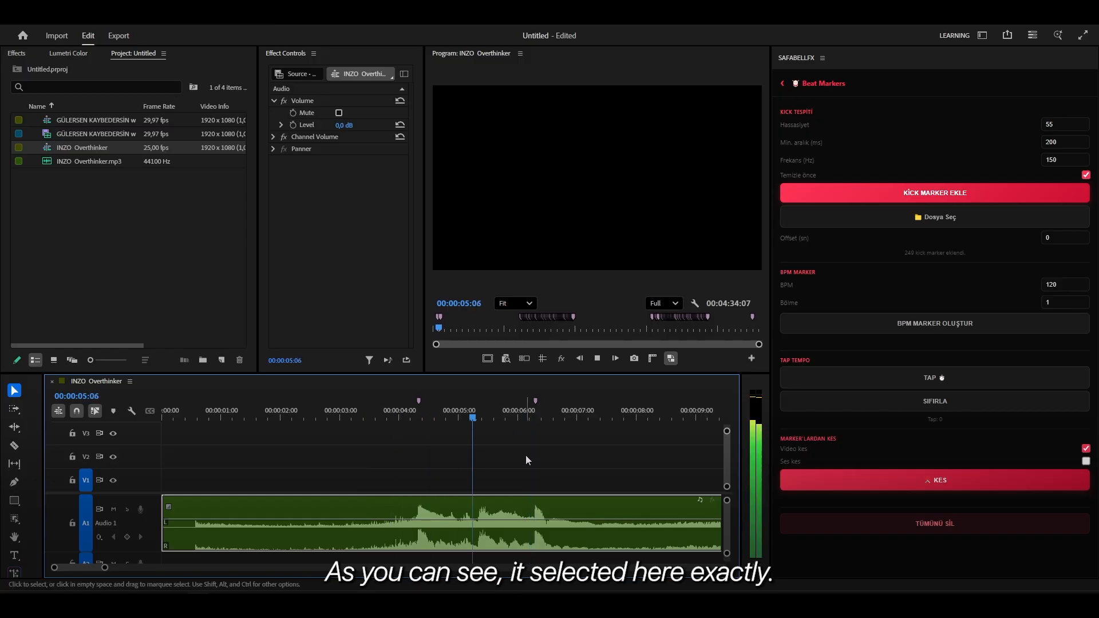
key(minus)
key(space)
key(minus)
key(minus)
key(minus)
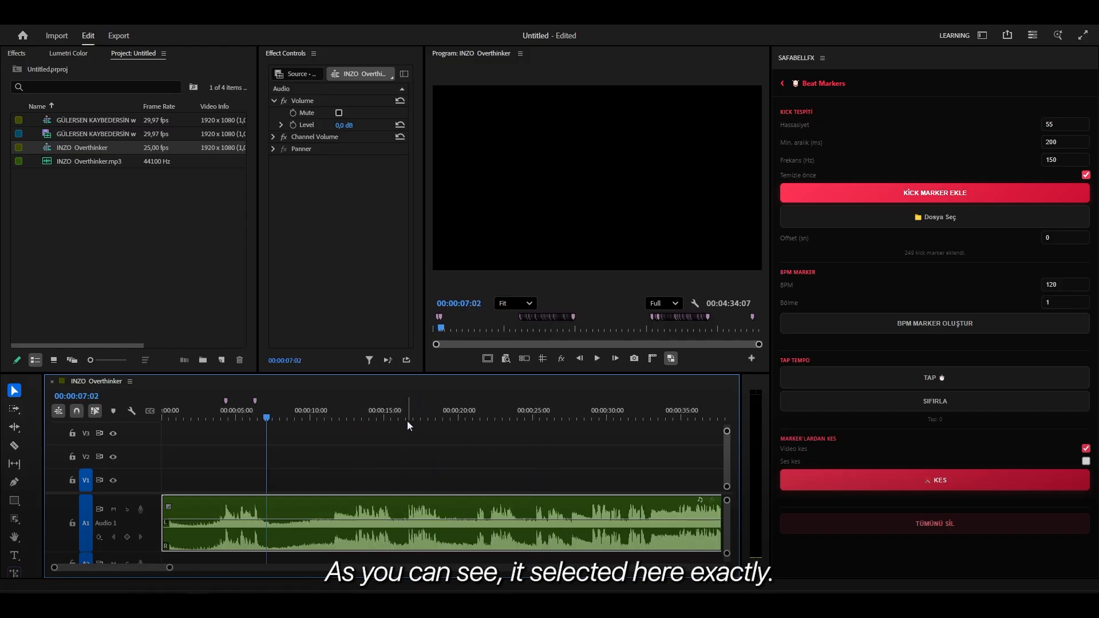
Examine the dense kick markers in the song's drop by playing the section around 00:01:17
click(454, 423)
key(equal)
key(equal)
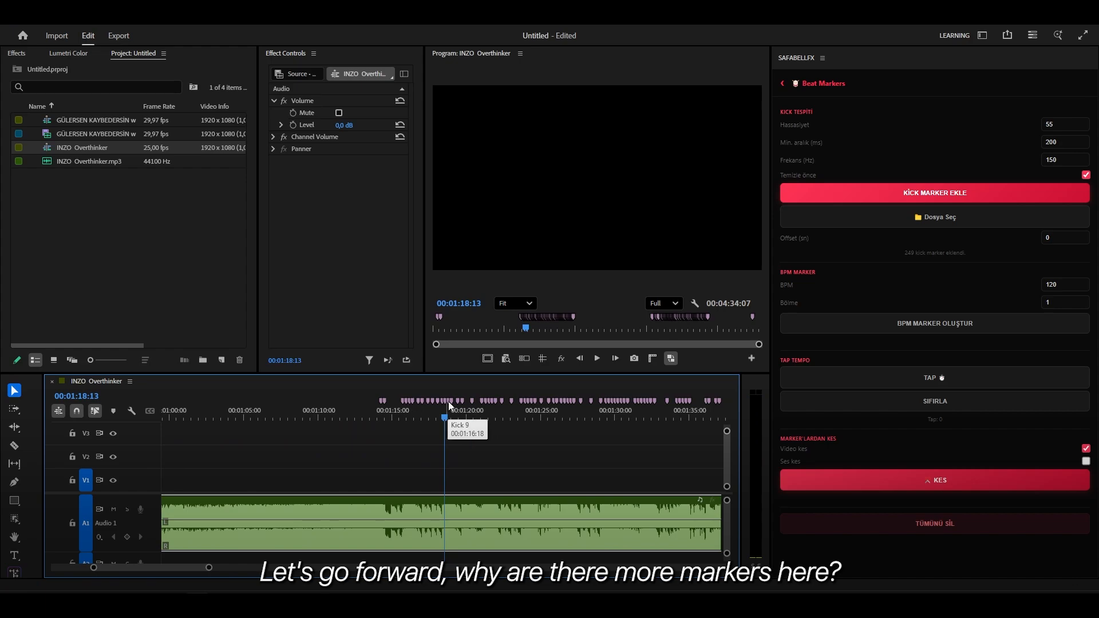
mouse_move(434, 418)
mouse_down()
mouse_move(386, 421)
mouse_move(424, 421)
mouse_up()
key(equal)
key(equal)
key(space)
scroll(419, 452, down, 2)
scroll(357, 463, down, 1)
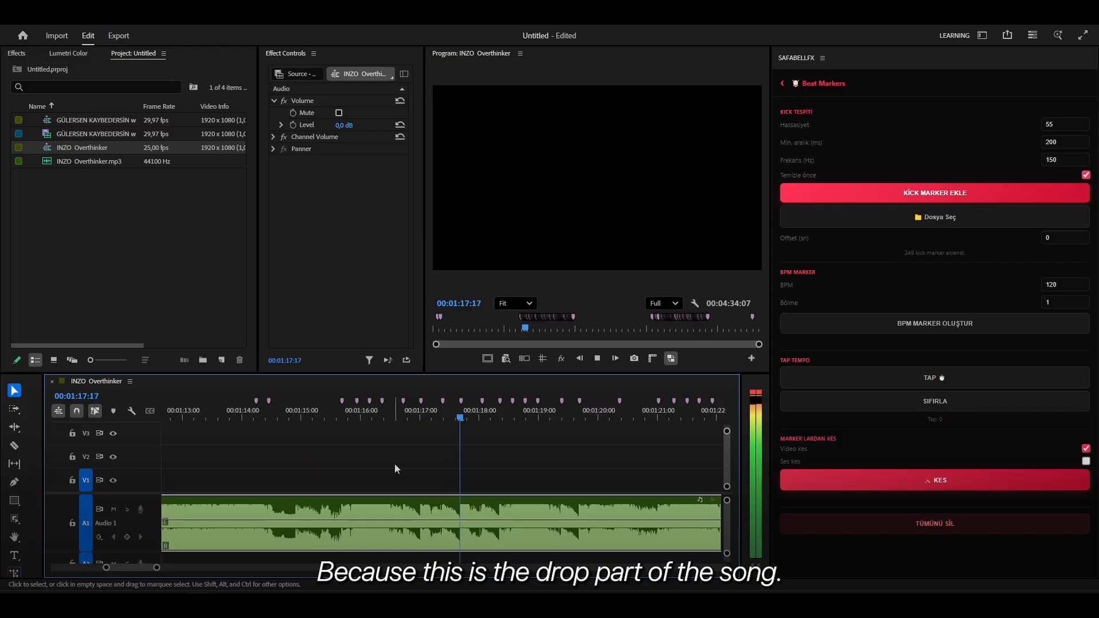
key(space)
key(minus)
key(minus)
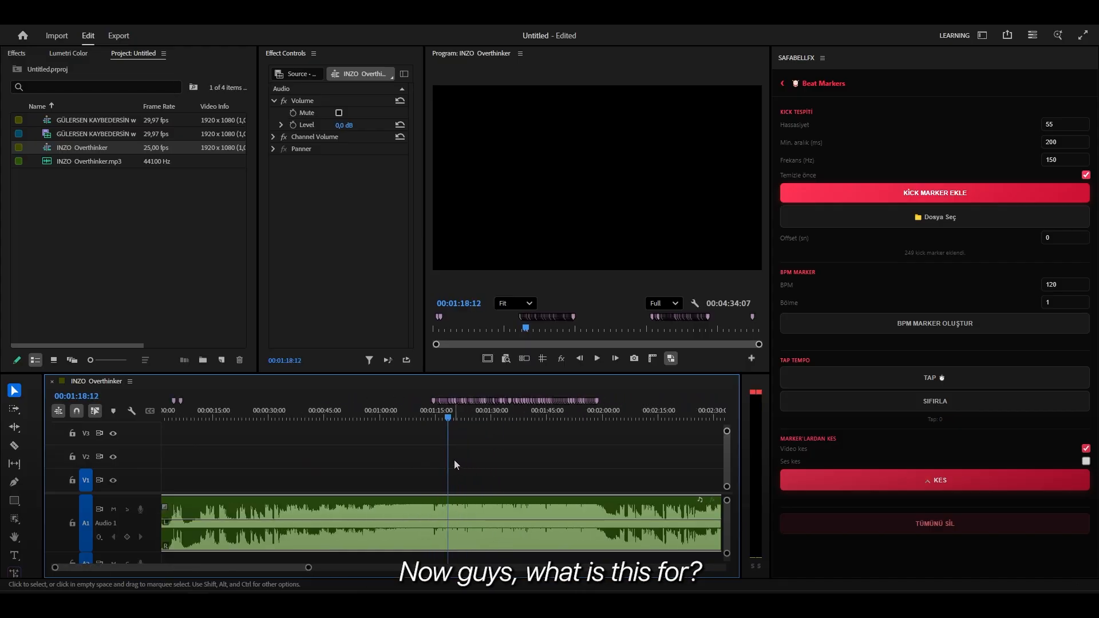
Enable audio cutting alongside video cutting and cut the music track at all the kick markers
key(minus)
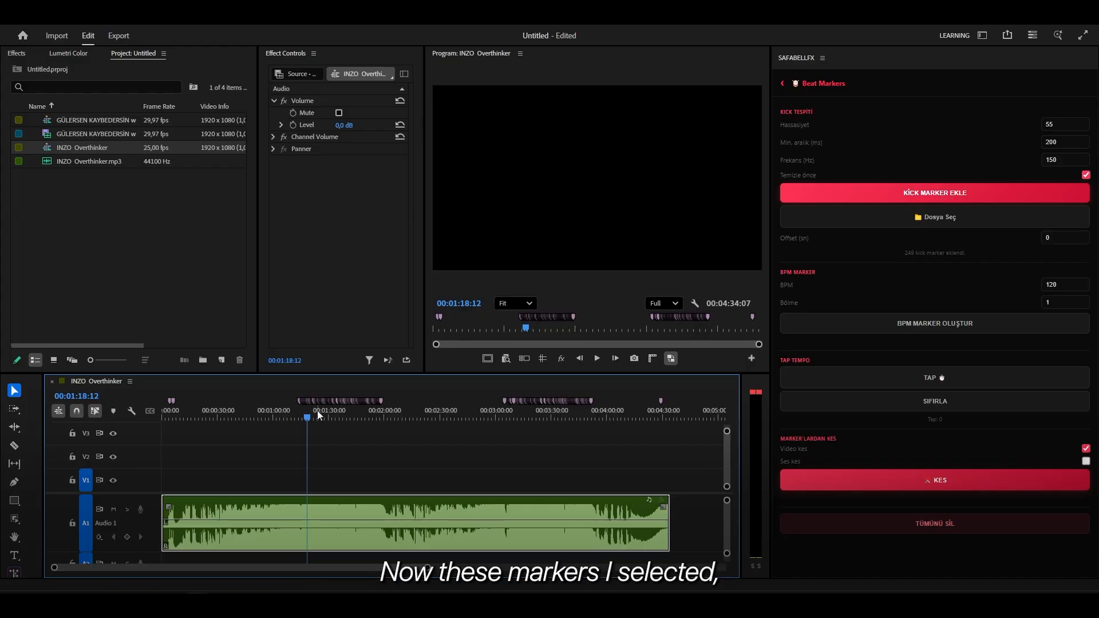
click(1085, 462)
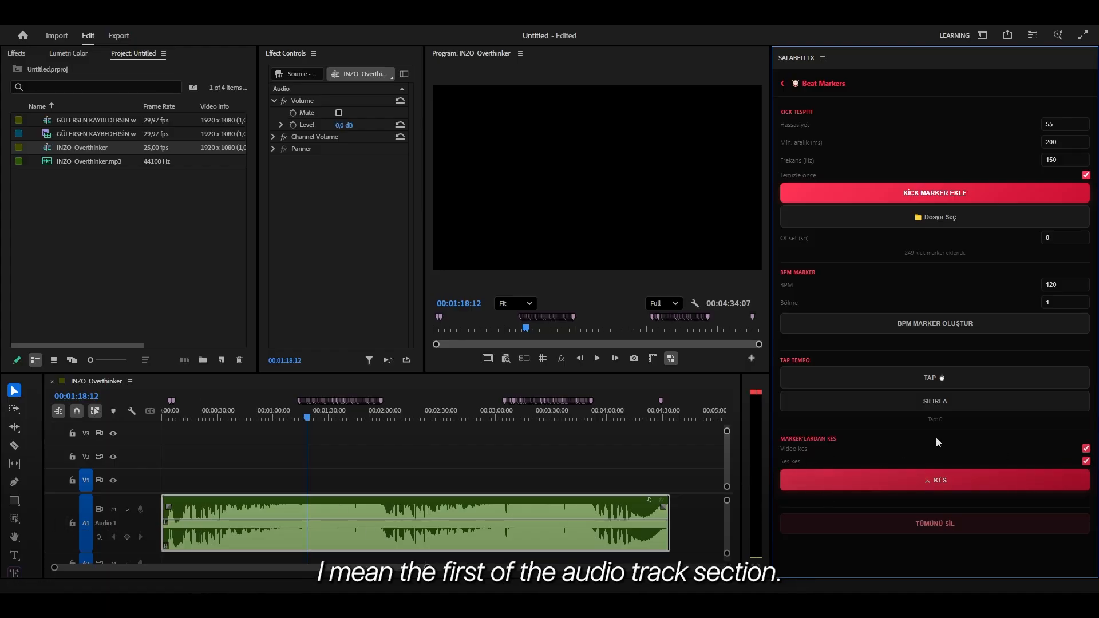
click(970, 485)
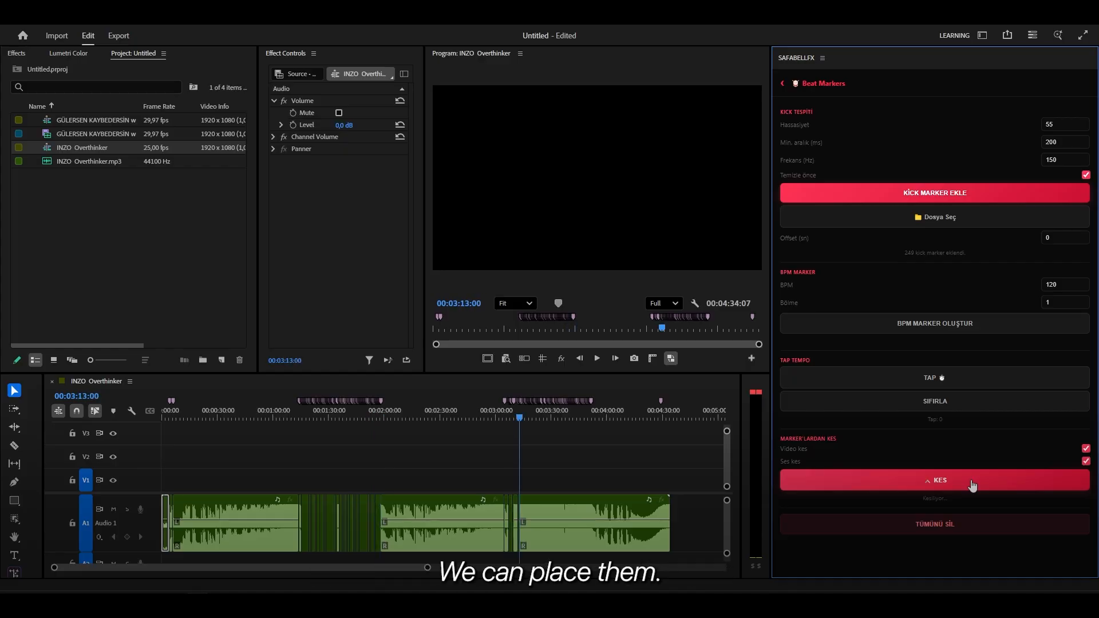
Inspect and play the cut music around 00:03:25 to compare the cuts with the kick markers
key(=)
key(=)
key(=)
key(=)
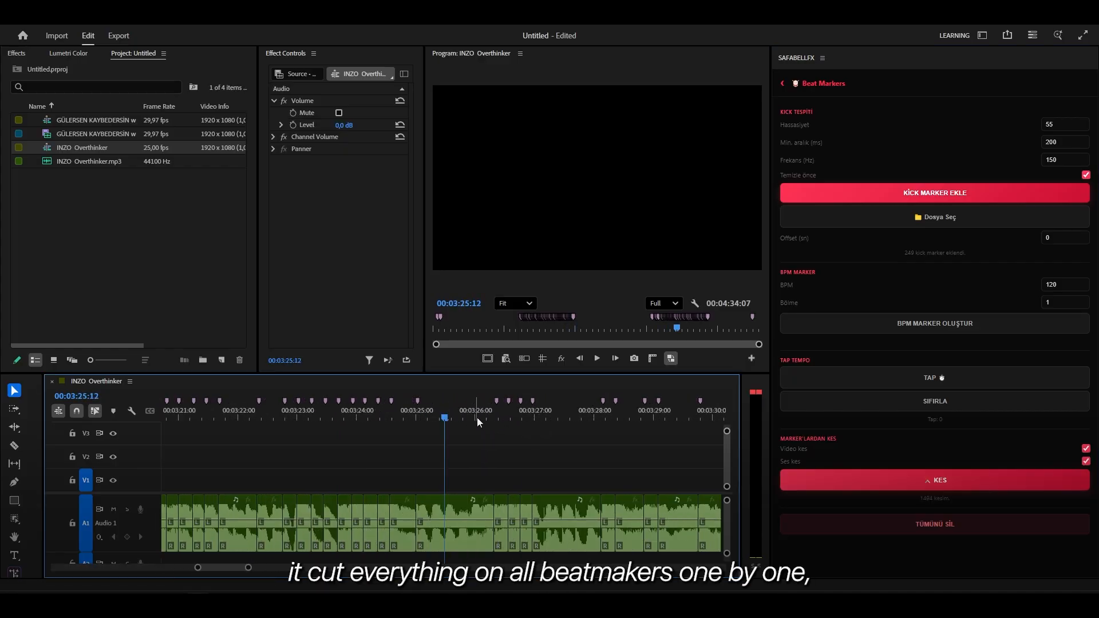
key(=)
key(=)
mouse_move(458, 422)
mouse_down()
mouse_move(580, 426)
mouse_move(442, 424)
mouse_up()
key(minus)
key(space)
key(minus)
key(minus)
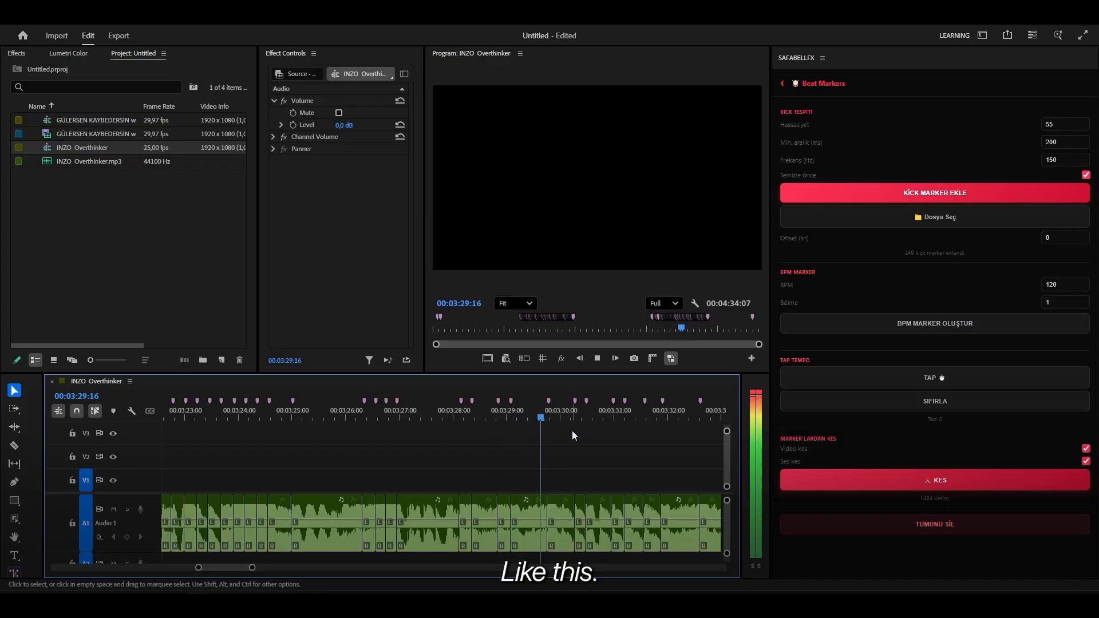
Stop playback, review the cuts across the wider sequence and return the playhead to the start
key(minus)
key(space)
key(minus)
key(minus)
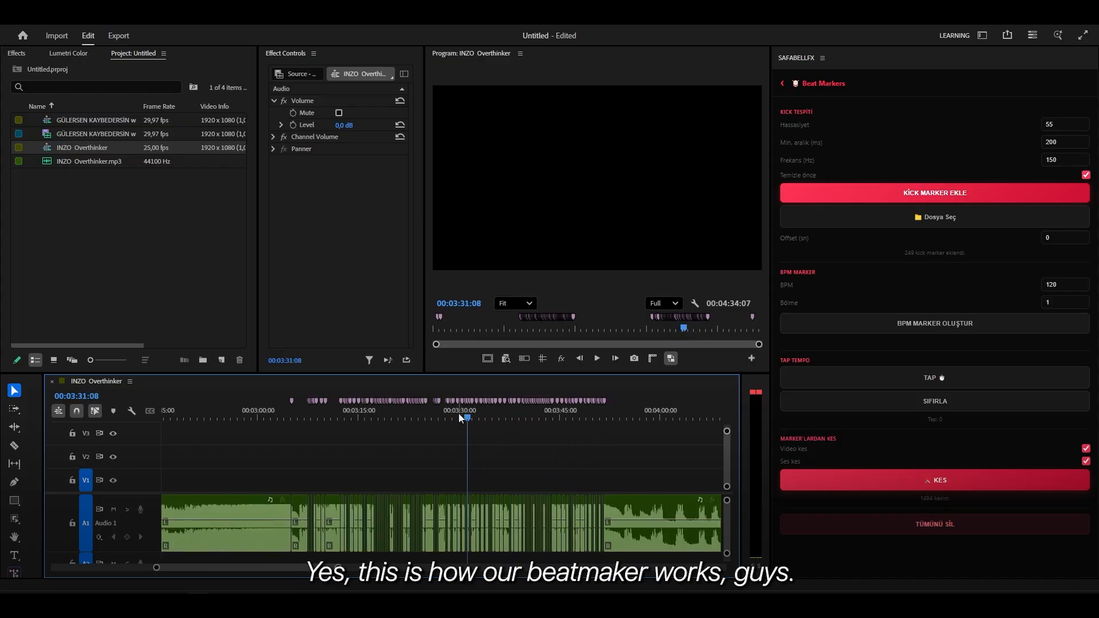
key(minus)
drag(461, 422, 161, 452)
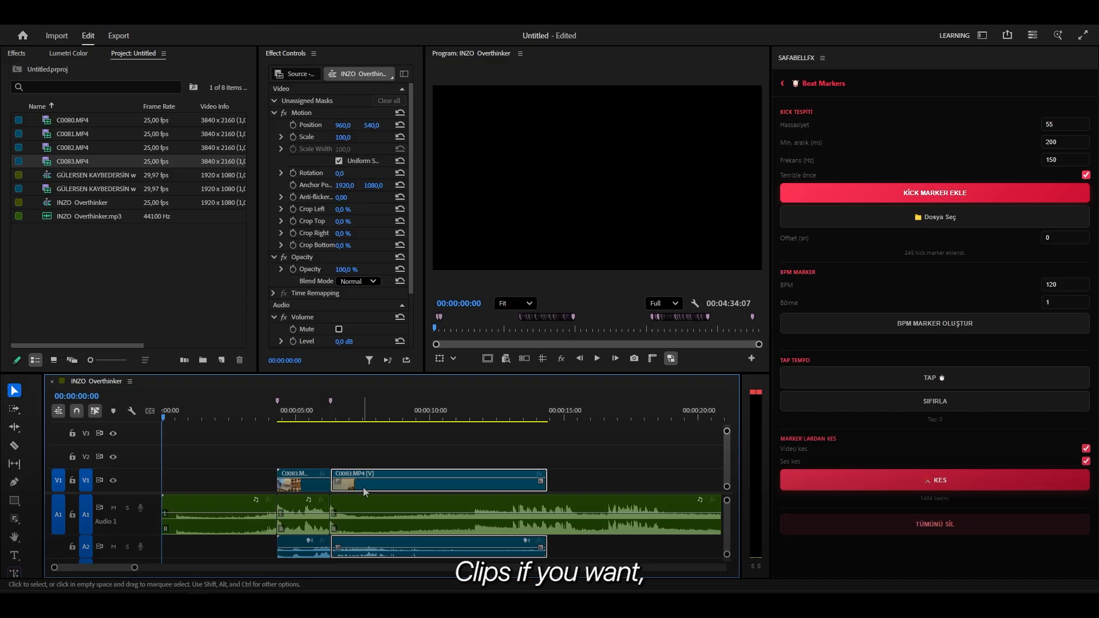
Delete the C0083.MP4 segment after the second marker and scrub through the remaining segment near 00:00:04
key(Delete)
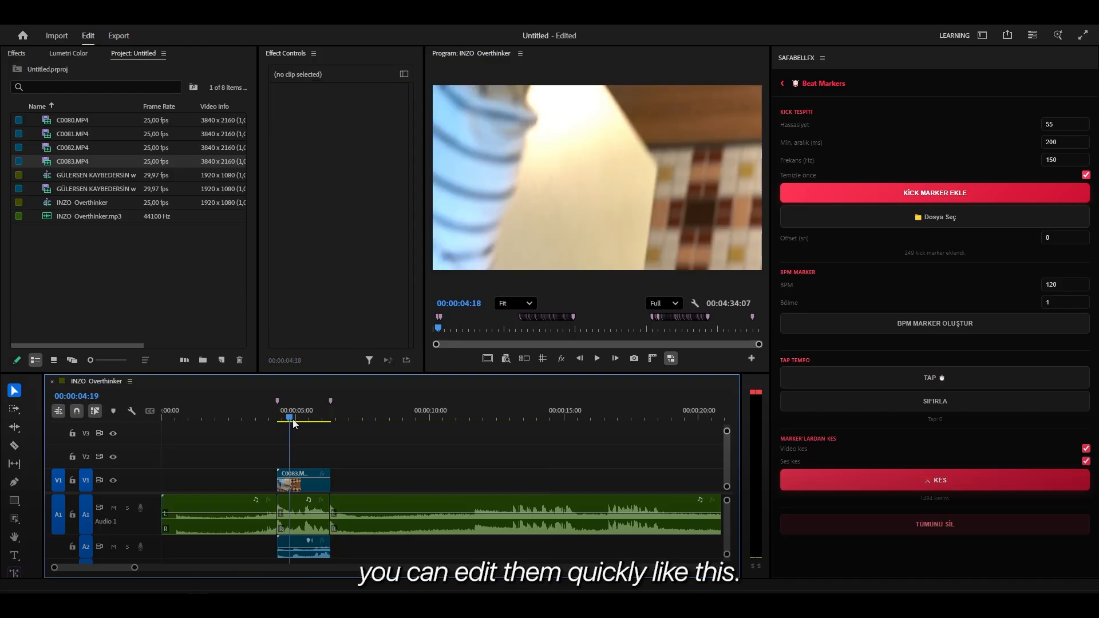
drag(289, 419, 403, 464)
key(minus)
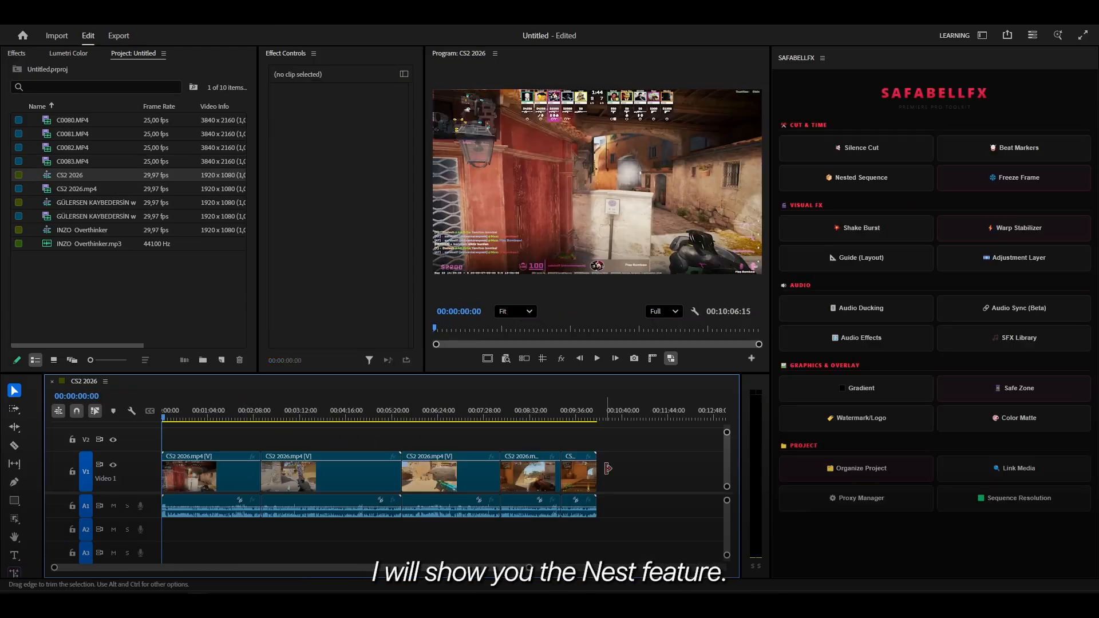
click(217, 484)
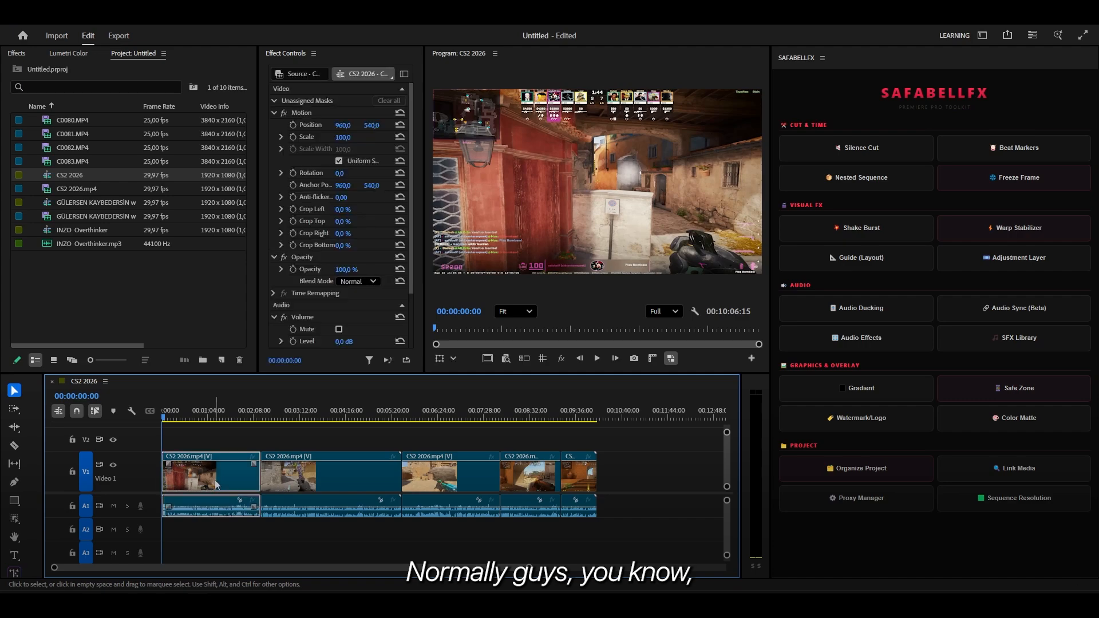
right_click(207, 475)
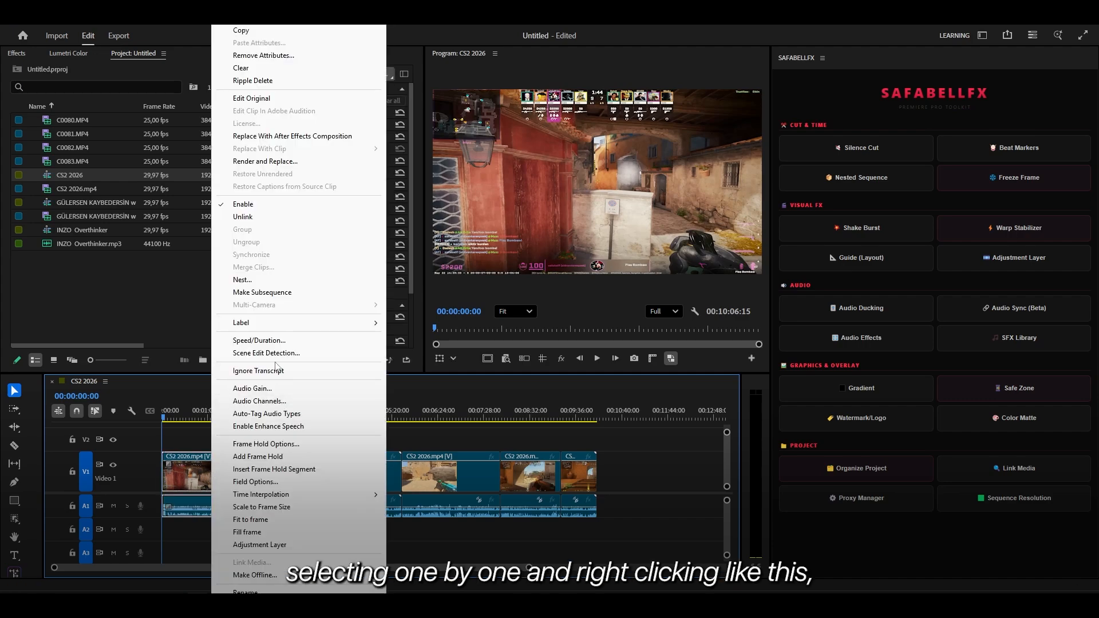
click(242, 279)
click(572, 313)
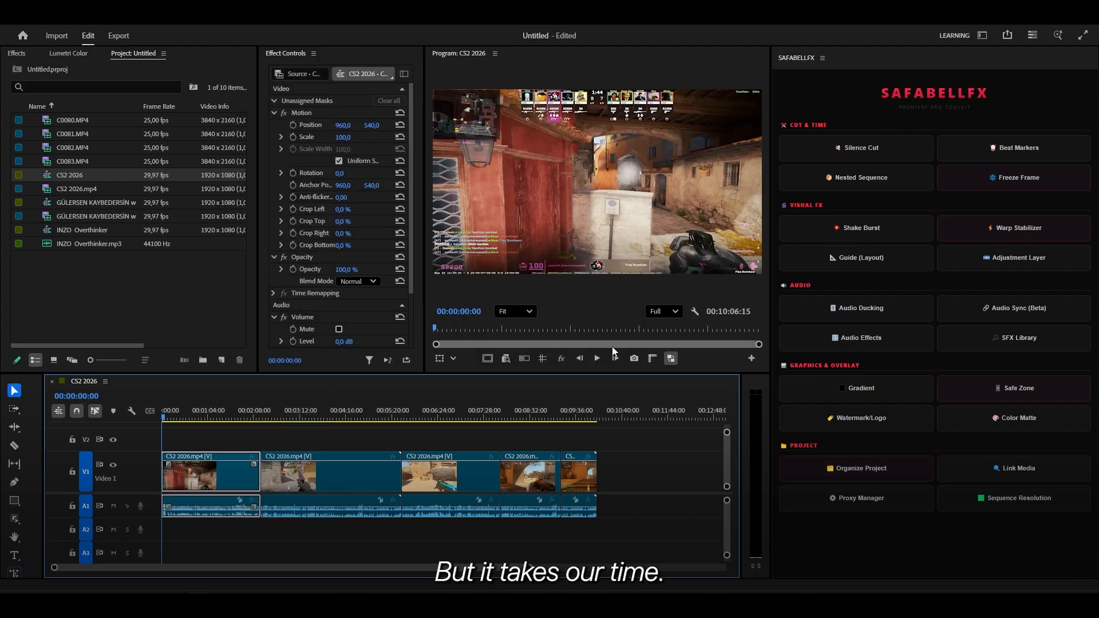
Nest all the CS2 2026.mp4 clips together into one sequence and undo the nesting
drag(606, 436, 165, 506)
right_click(225, 475)
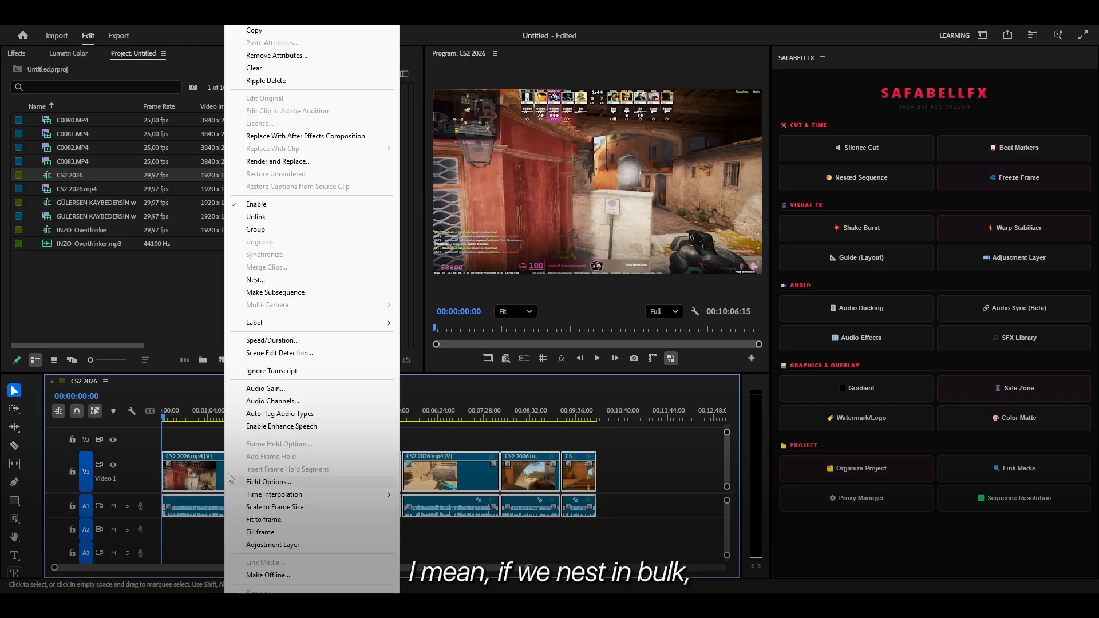
click(274, 280)
click(575, 318)
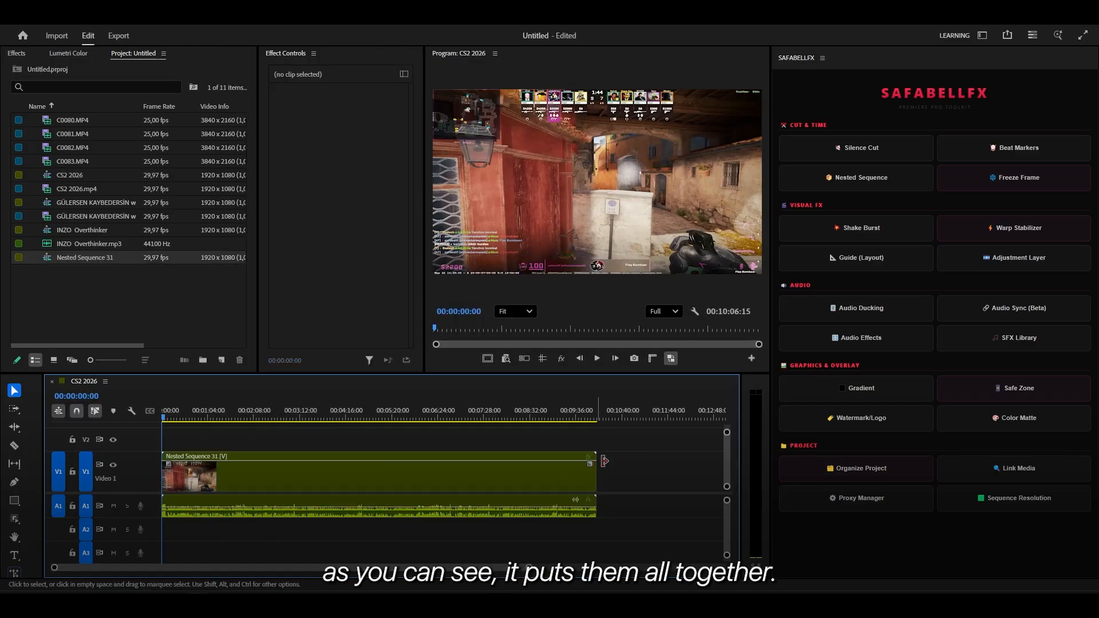
key(ctrl+z)
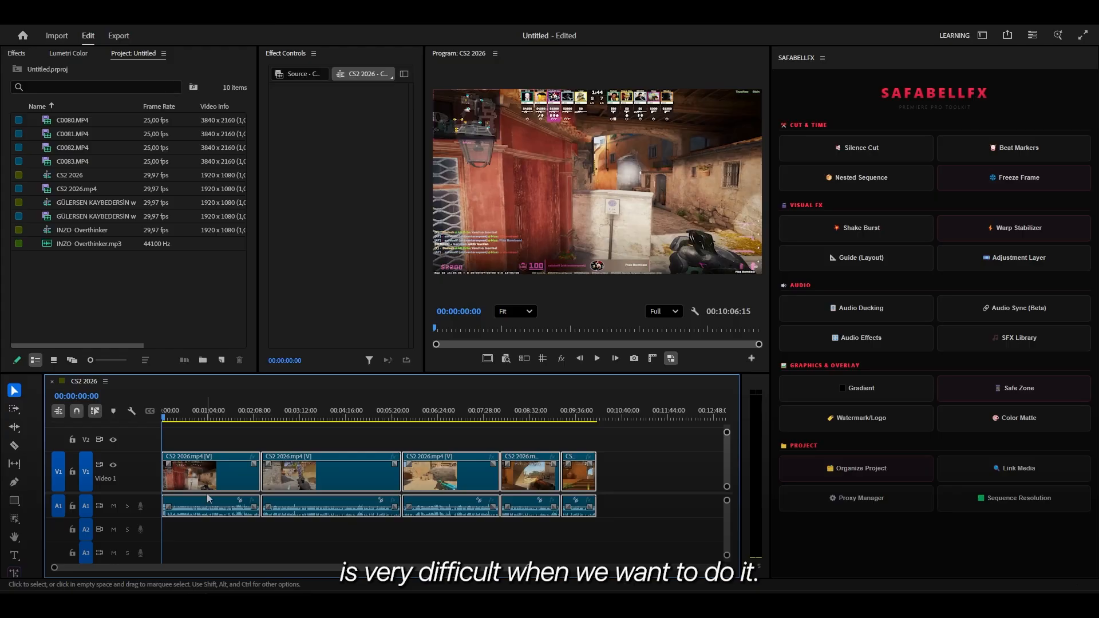
Nest each selected clip into its own sequence with the toolkit's Nested Sequence tool and collect the new sequences in a bin
click(874, 177)
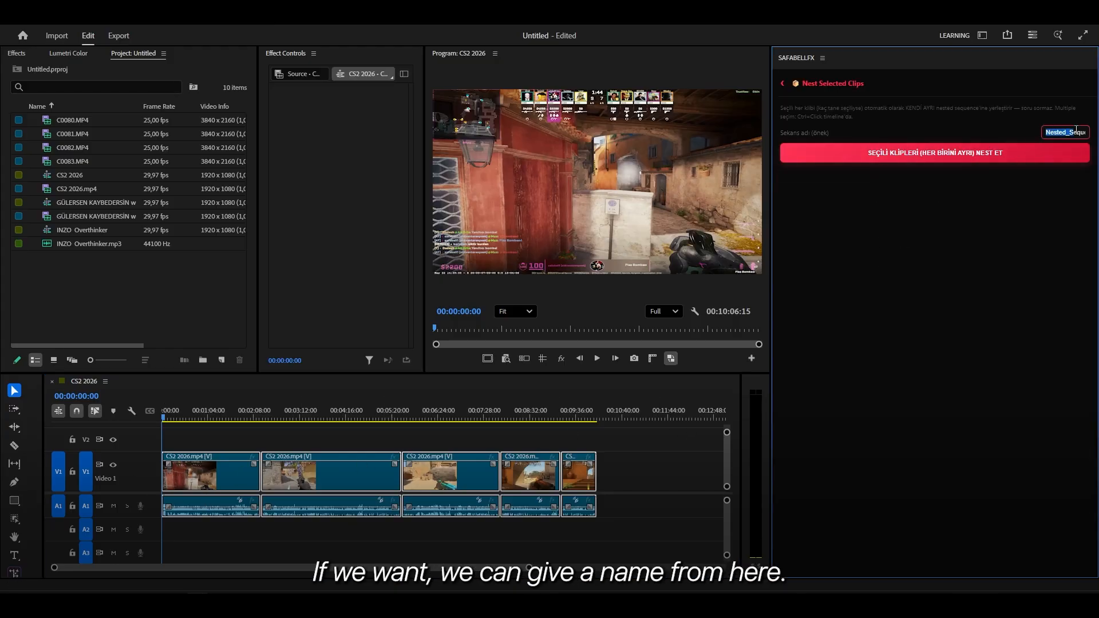
click(963, 166)
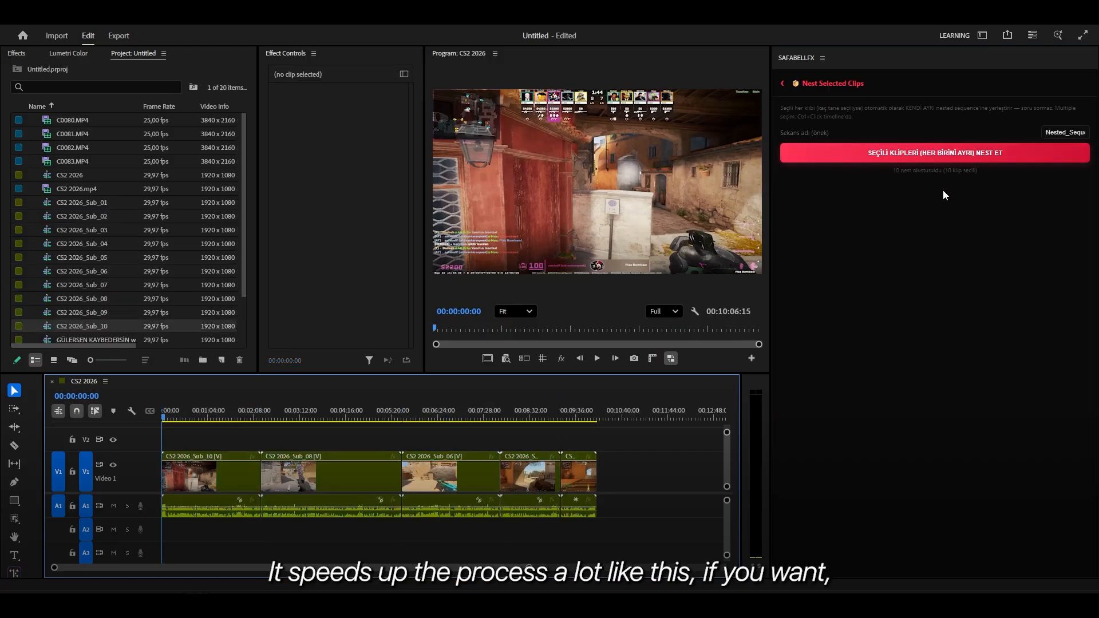
right_click(104, 326)
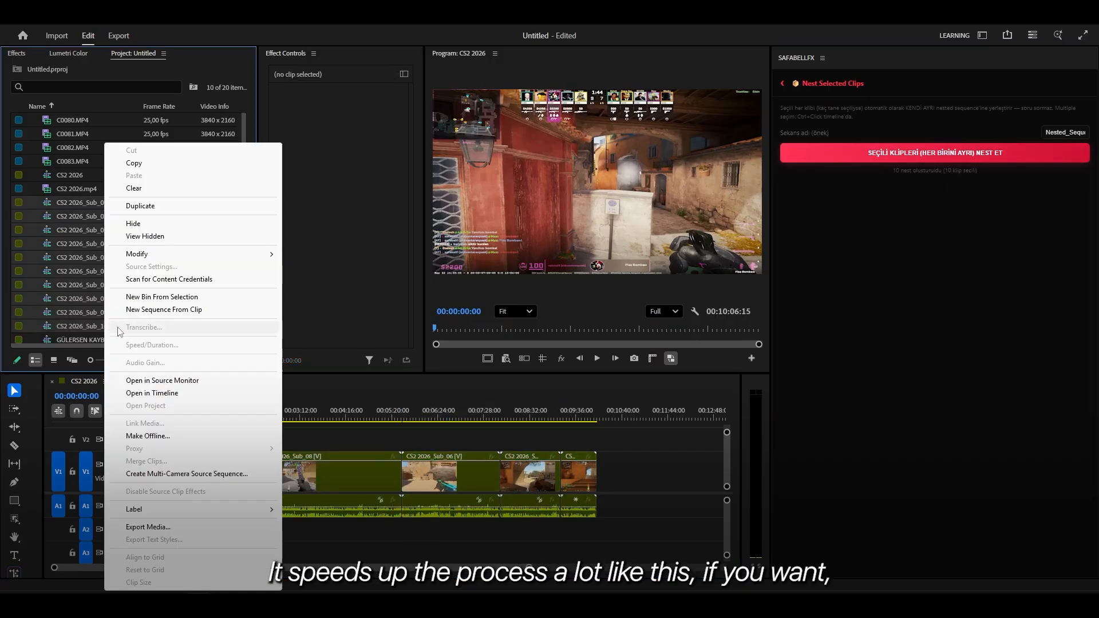
click(170, 298)
click(33, 119)
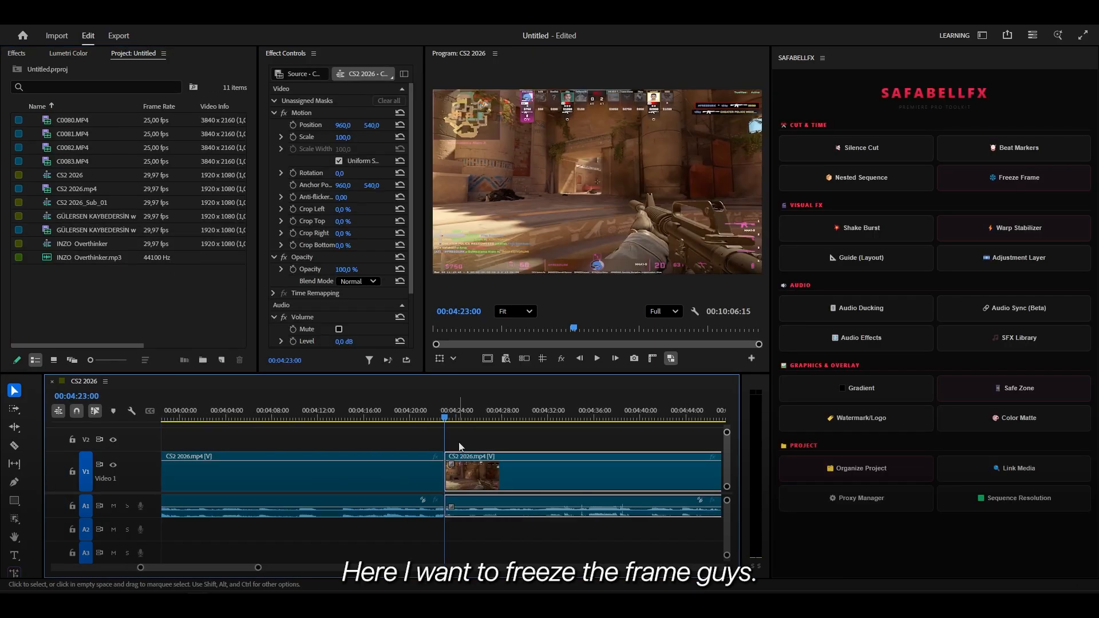
Set the playhead to 00:04:23:01 and move the clip starting near it up to track V2
mouse_move(450, 425)
mouse_down()
mouse_move(462, 424)
mouse_move(446, 425)
mouse_up()
key(equal)
key(equal)
click(458, 422)
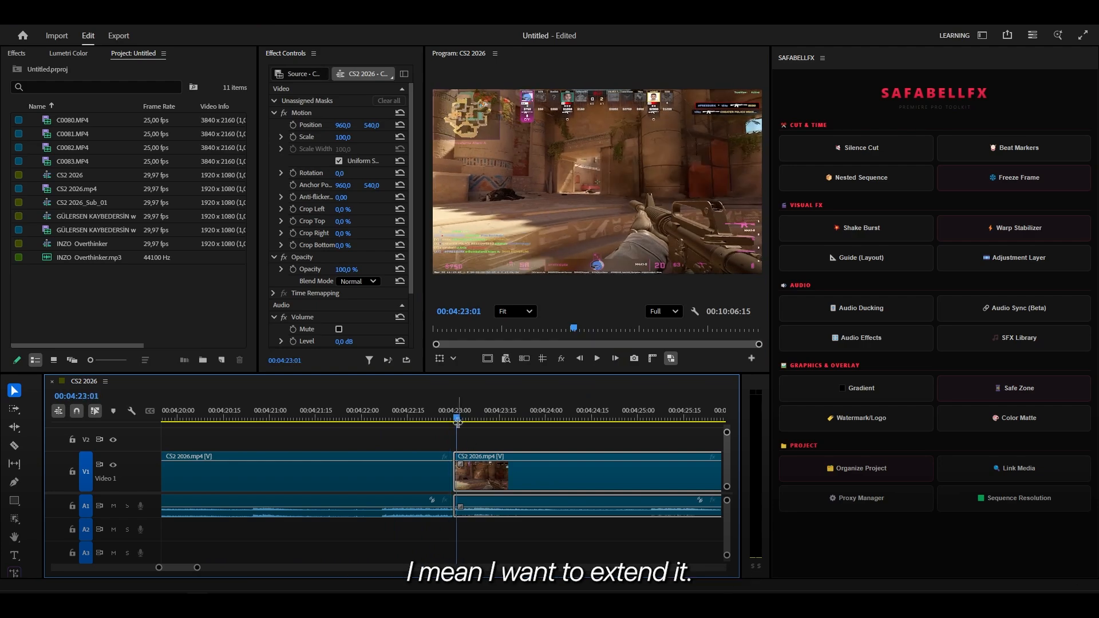
drag(479, 474, 482, 445)
key(minus)
key(minus)
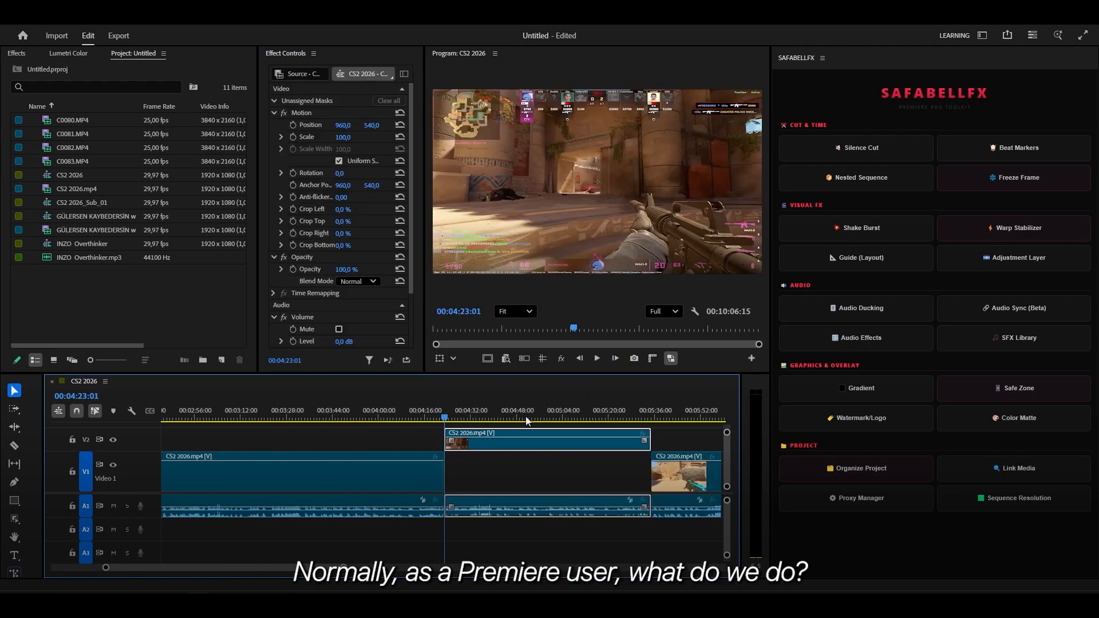
Add a frame hold to the V2 clip at 00:05:34:28 and extend the held frame over the next V1 clip
drag(620, 419, 650, 420)
key(equal)
key(equal)
key(equal)
key(equal)
key(equal)
key(equal)
click(518, 413)
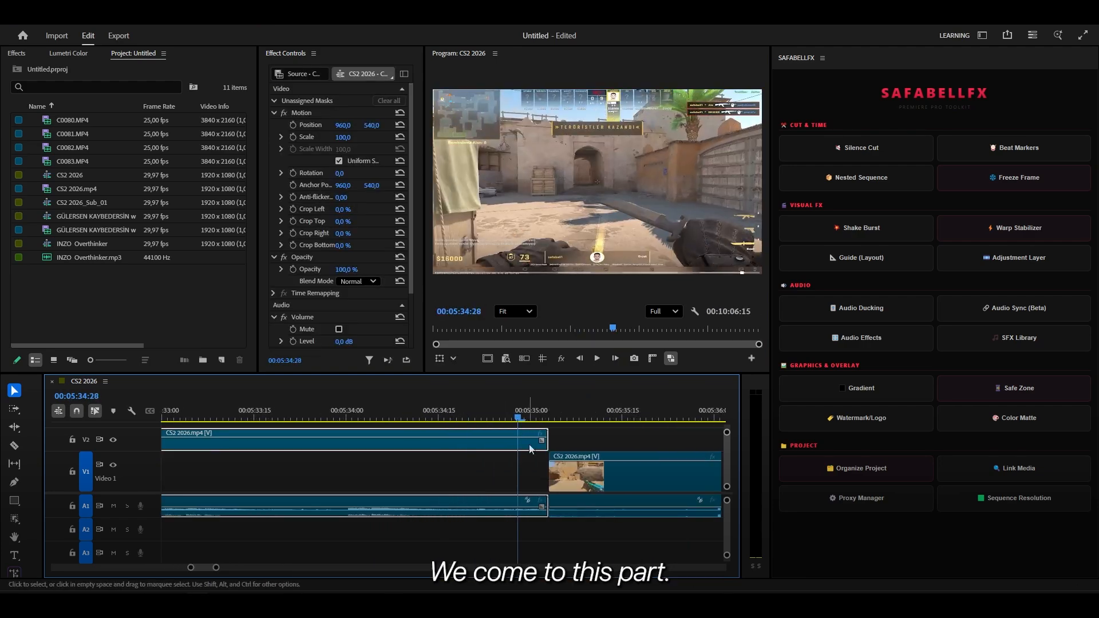
right_click(529, 450)
click(576, 456)
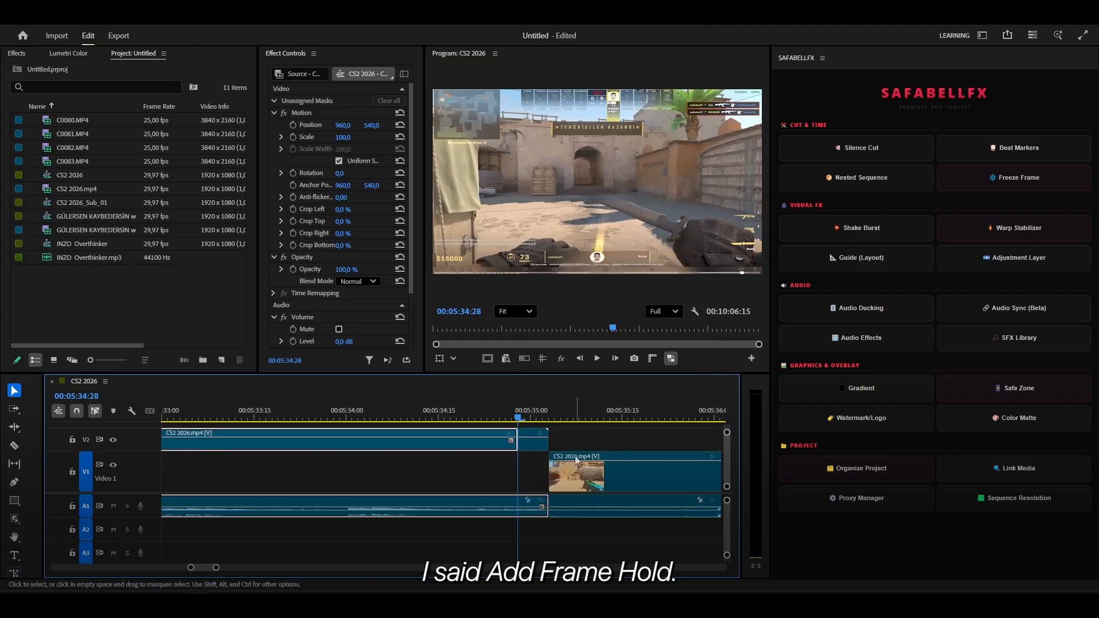
drag(521, 412, 566, 427)
key(minus)
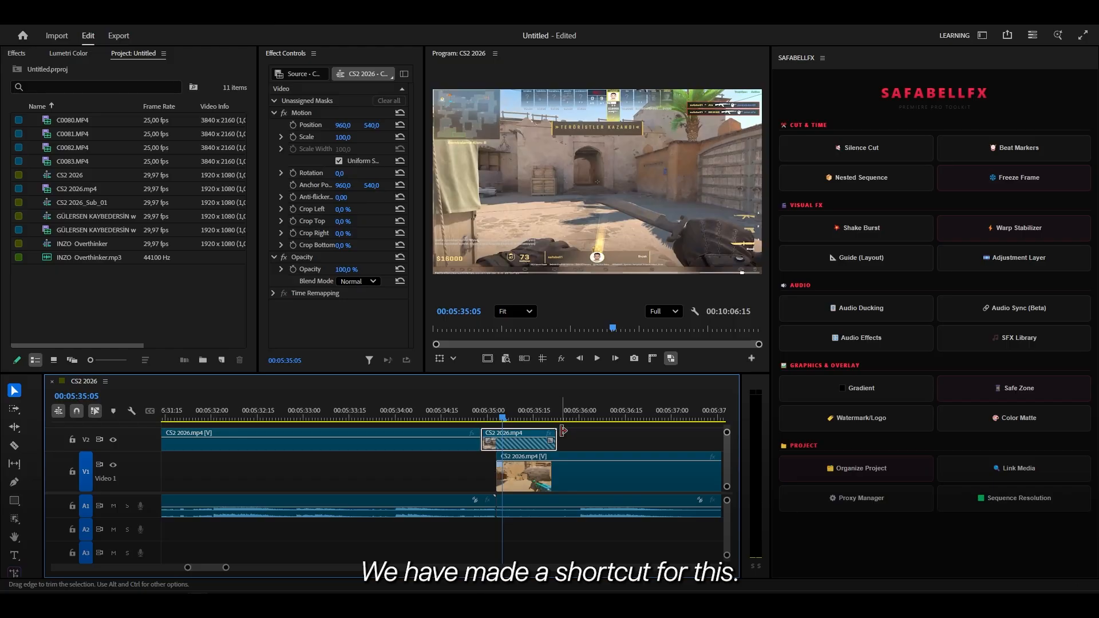
Undo the held frame's extension, the frame hold and the clip's move to V2
key(ctrl+z)
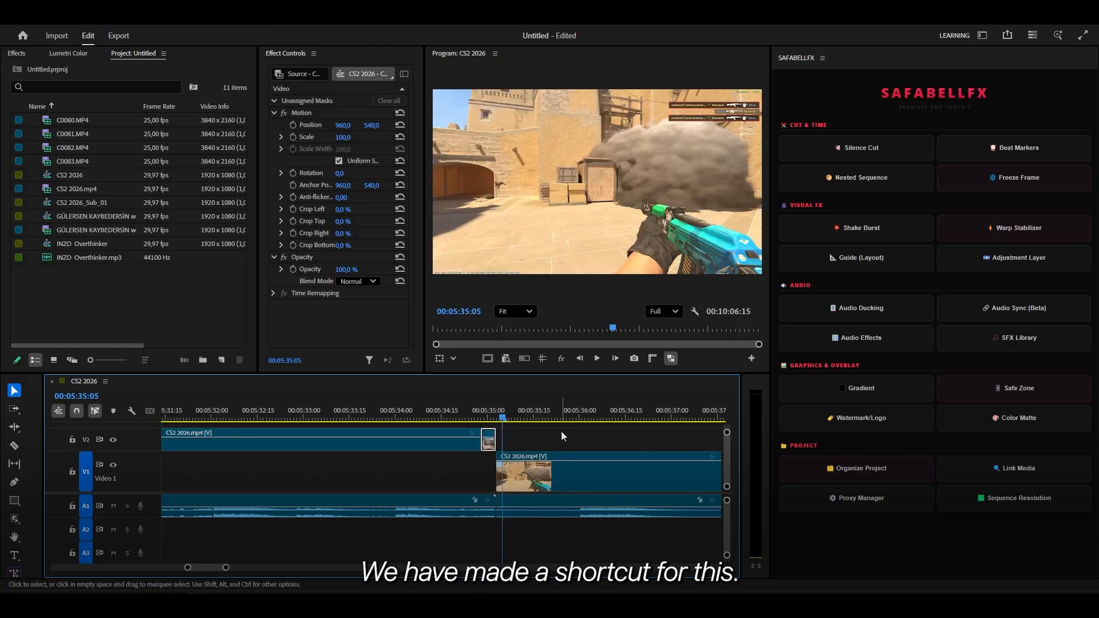
key(ctrl+z)
key(ctrl+z)
key(minus)
key(minus)
key(minus)
key(ctrl+z)
key(minus)
key(minus)
key(minus)
key(minus)
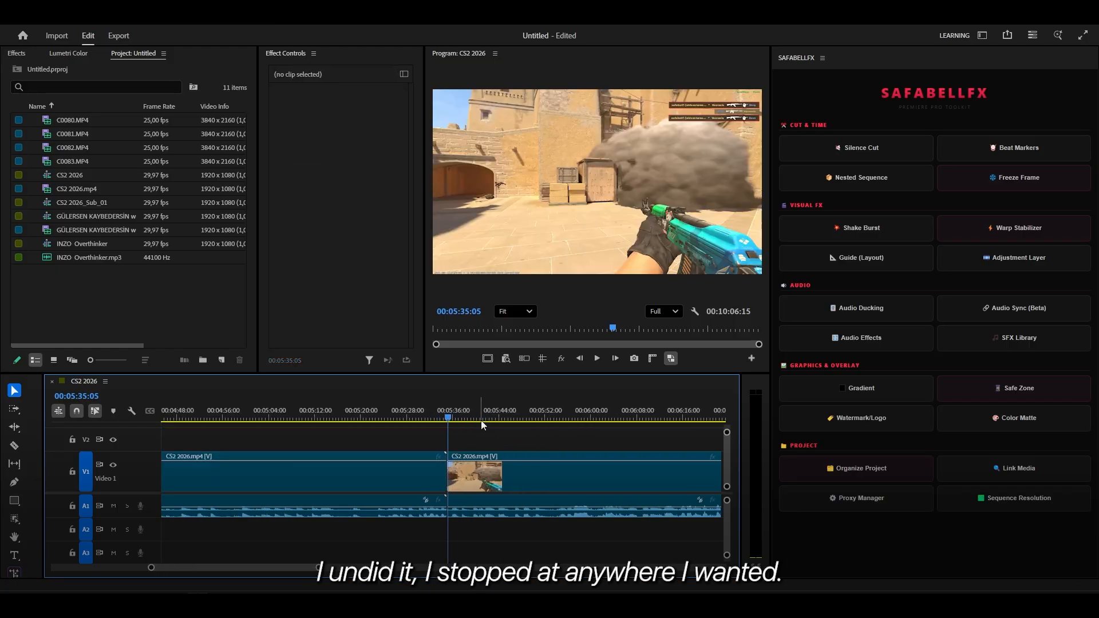
Create a freeze frame of the second CS2 2026.mp4 clip at 00:03:48:26 with the toolkit's Freeze Frame tool
key(backslash)
click(376, 417)
click(381, 469)
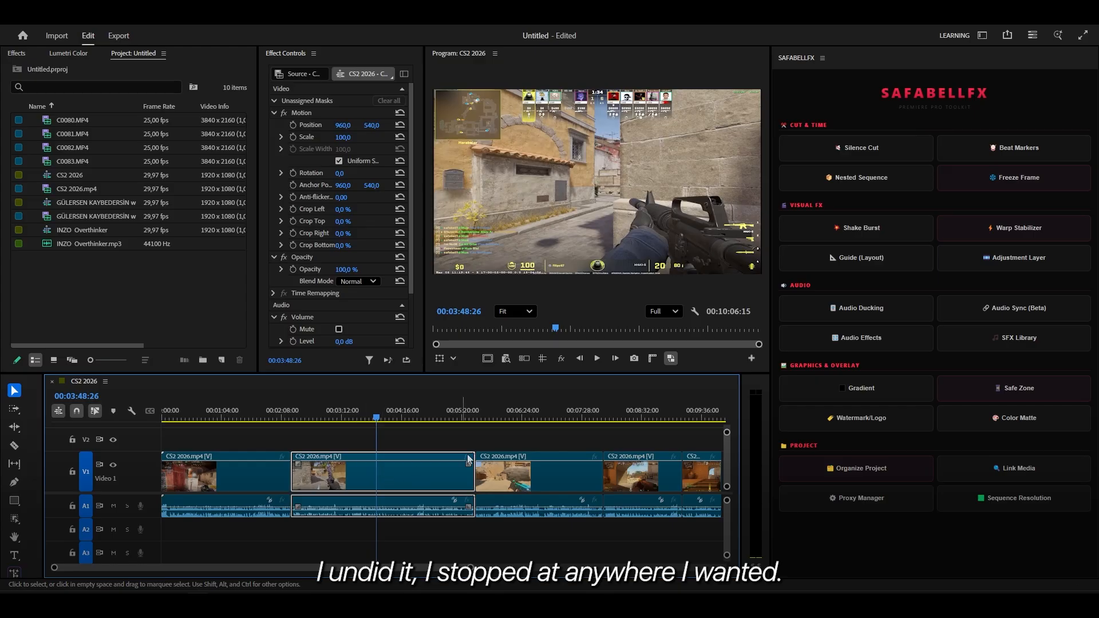
click(979, 188)
Scrub across the freeze frame clip on V2 and reveal its source file in Explorer
click(417, 439)
key(equal)
key(equal)
key(equal)
drag(443, 417, 356, 422)
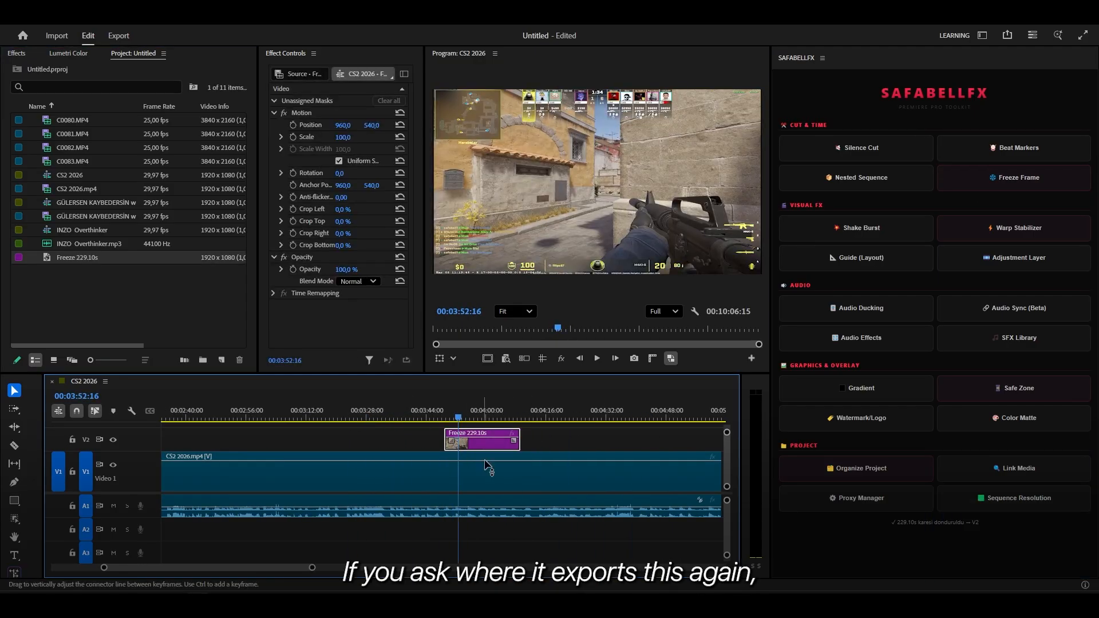
right_click(482, 443)
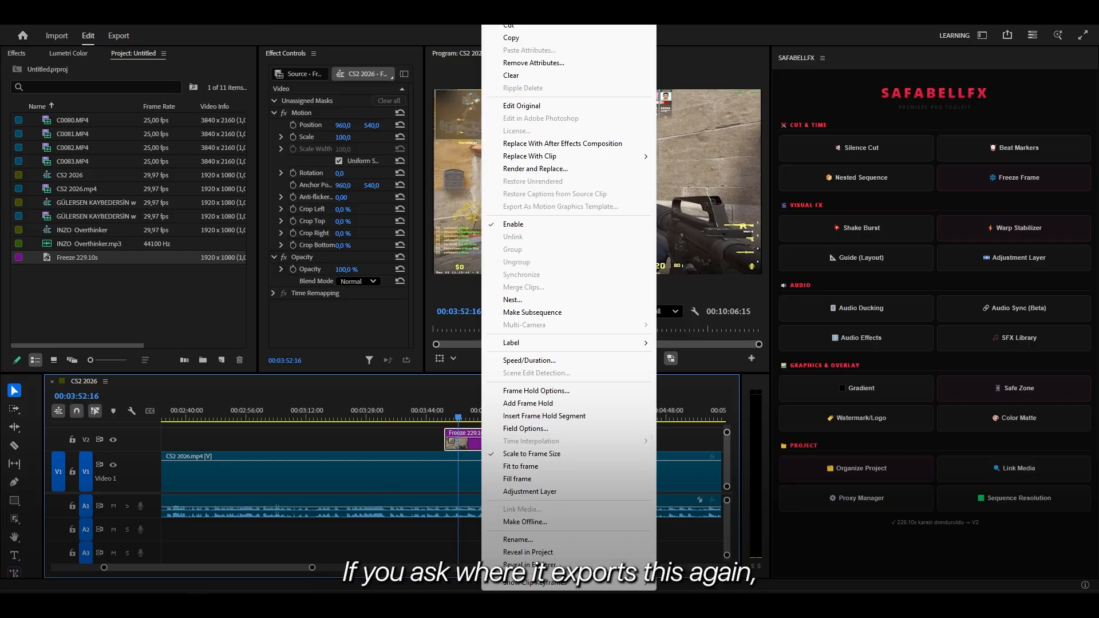
click(529, 564)
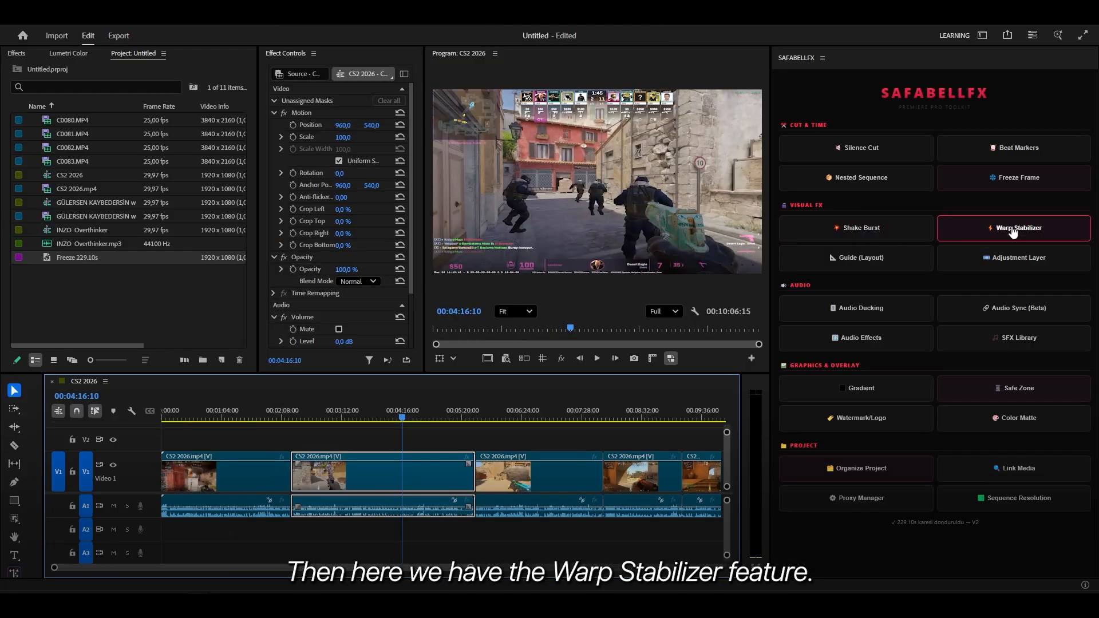
Select all clips in the CS2 2026 sequence and search the effects for "warp sta" to locate Warp Stabilizer
click(450, 445)
key(minus)
key(ctrl+a)
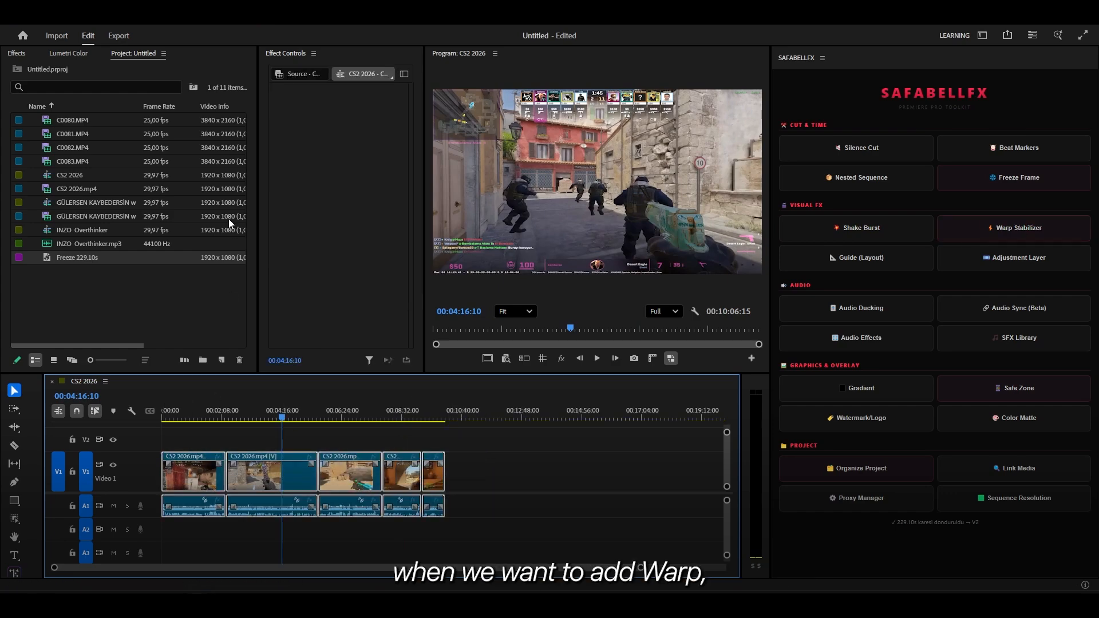
click(17, 52)
click(57, 72)
text(warp sta)
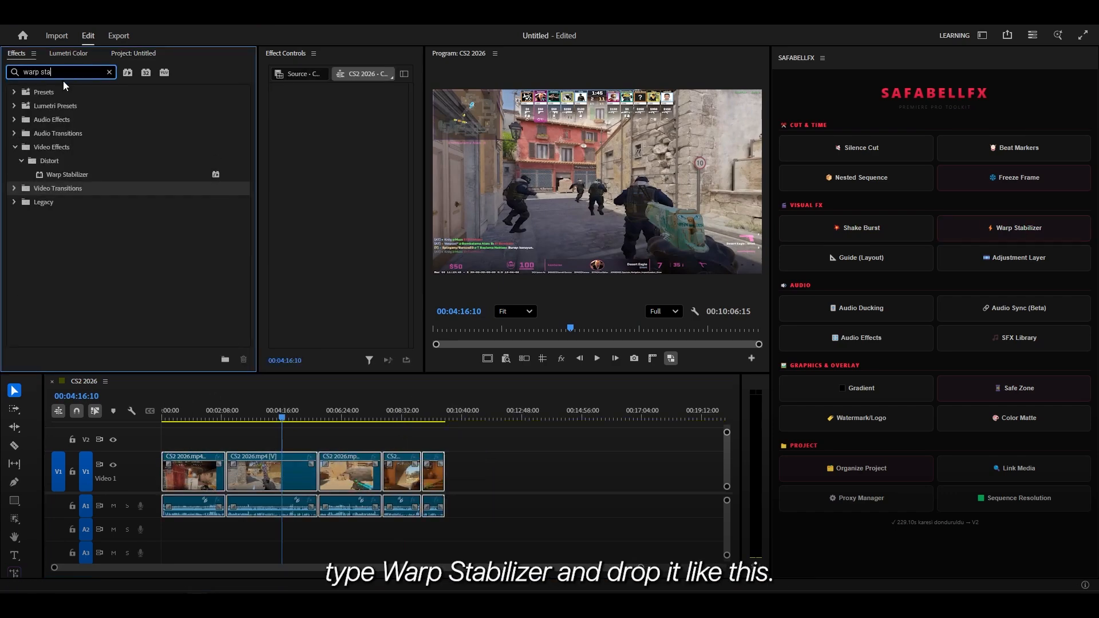
drag(61, 174, 60, 173)
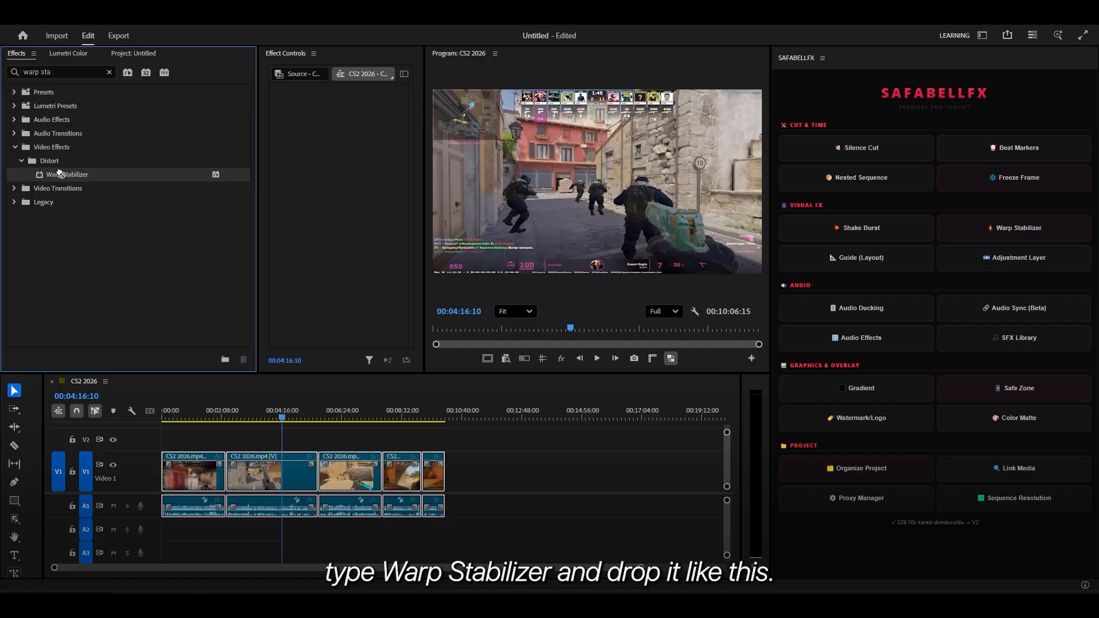
Apply Warp Stabilizer to all selected clips with the toolkit and select the effect on the second clip
click(67, 53)
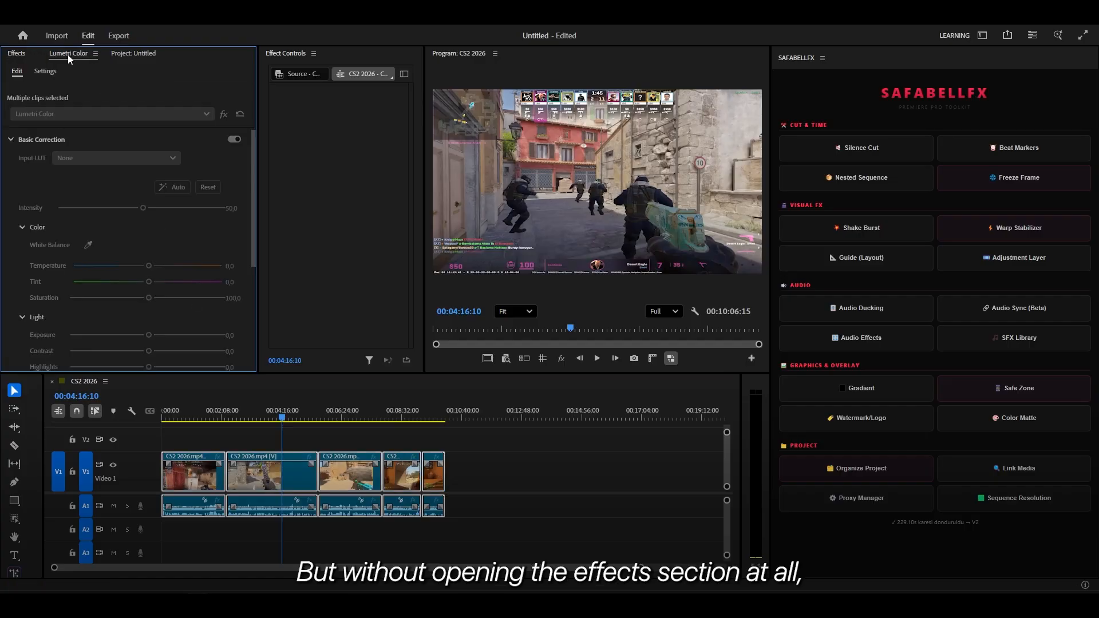
click(1048, 228)
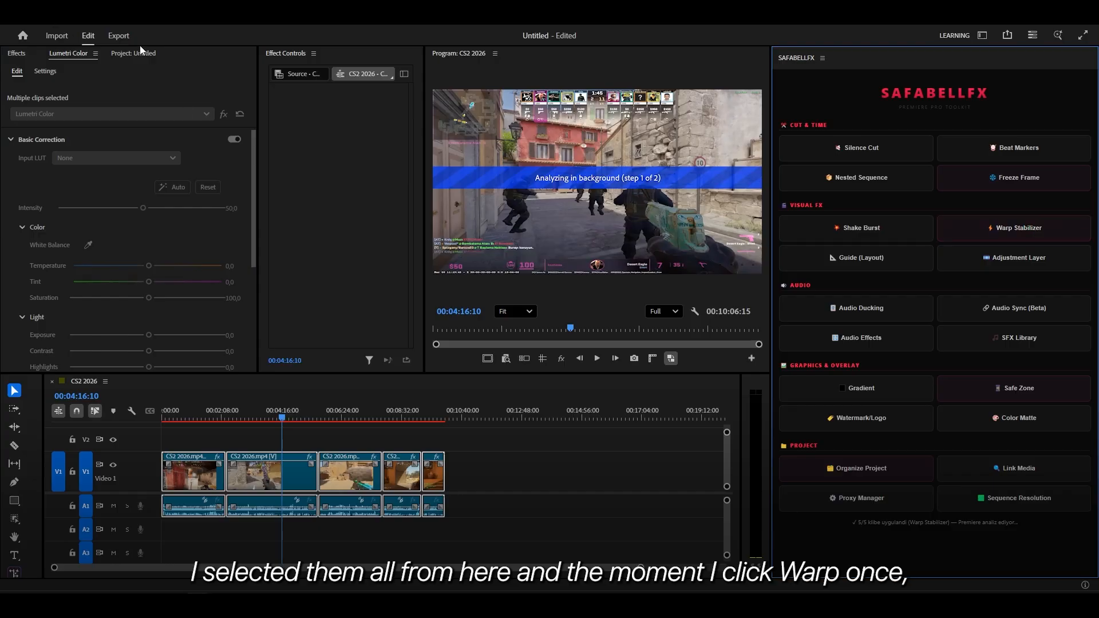
click(24, 53)
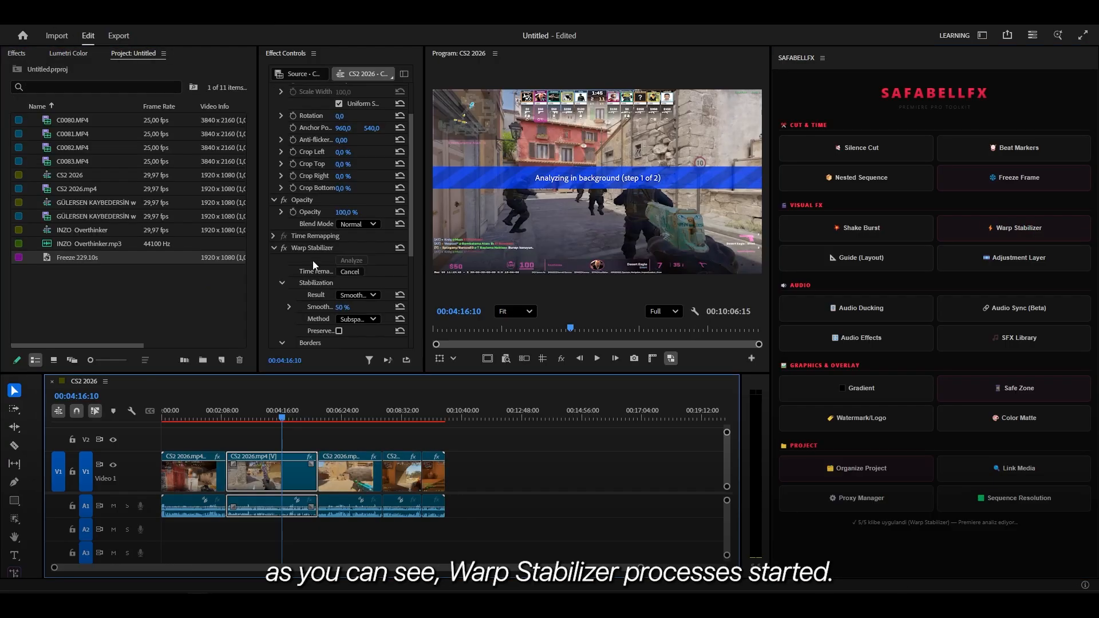
click(314, 249)
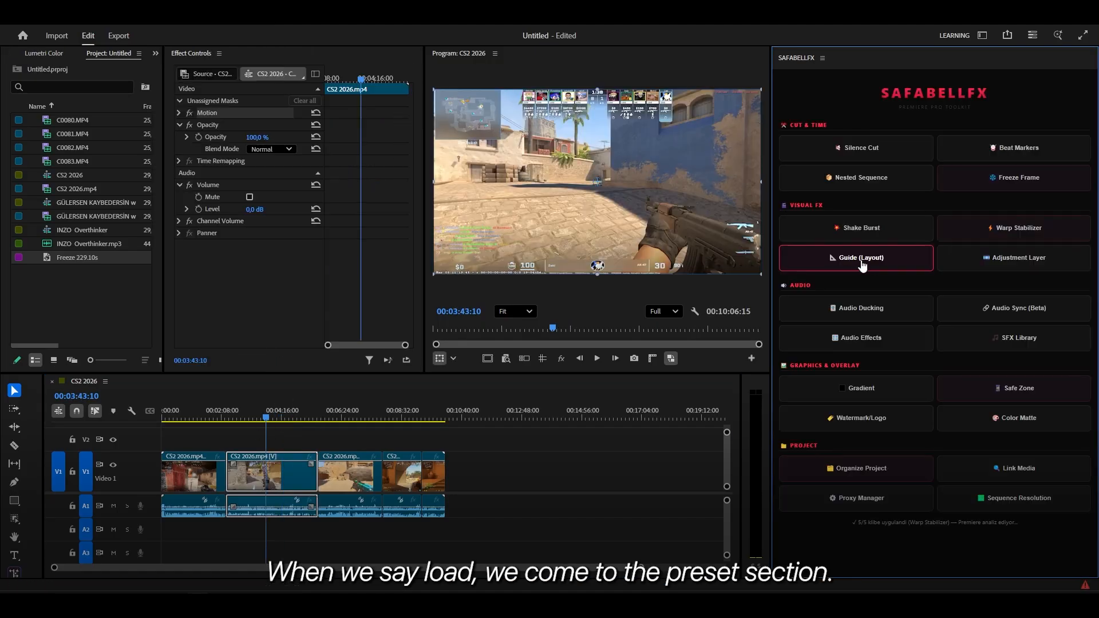
Add a layout guide with 1/2, 1/3 and 1/4 divisions and labels over the second clip and move it up to track V6
click(874, 264)
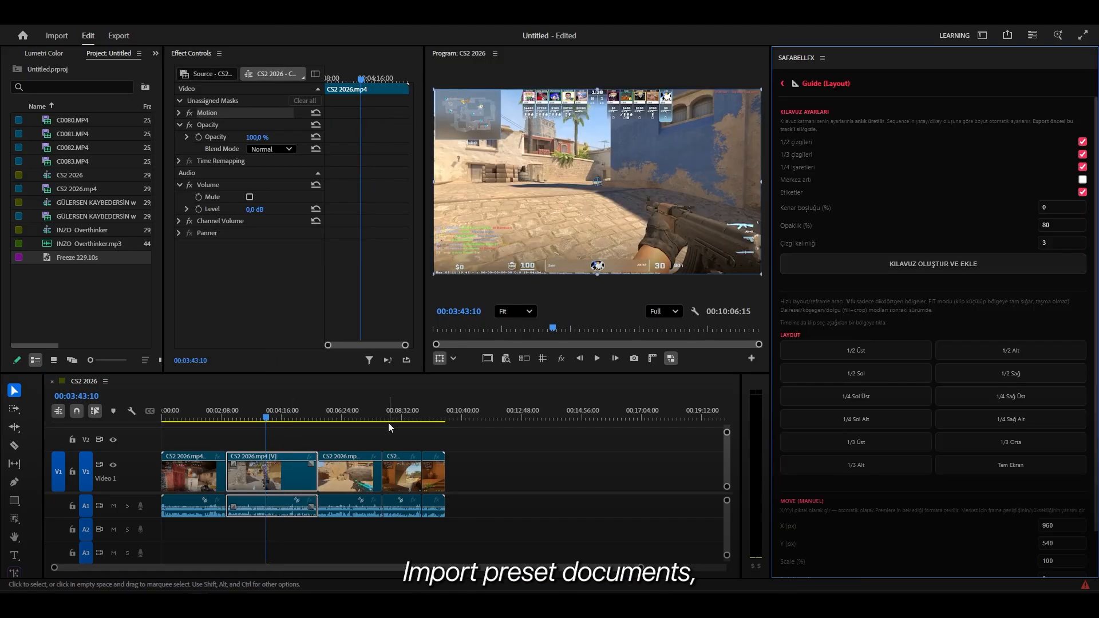
click(886, 273)
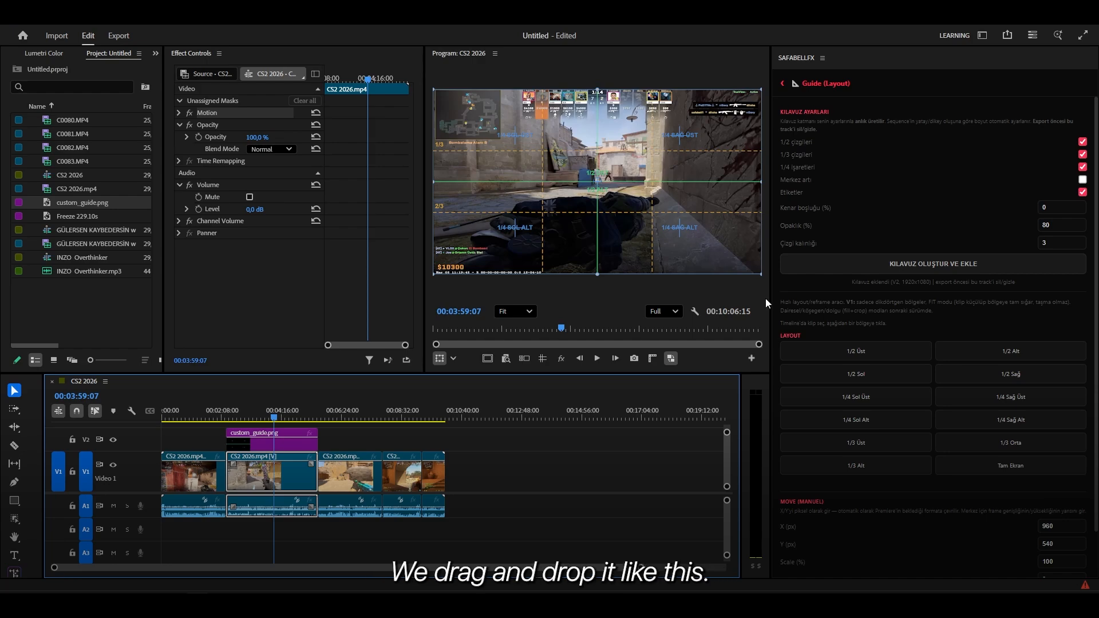
double_click(114, 475)
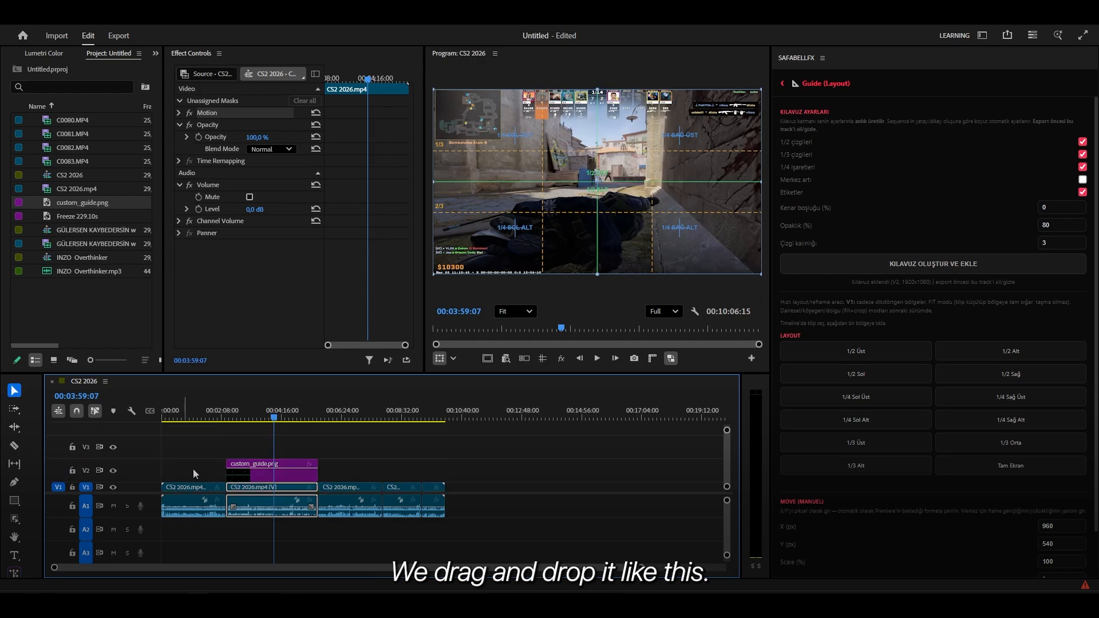
drag(252, 470, 249, 429)
Try the 1/2 Üst, 1/2 Alt and 1/2 Sol layouts on the second V1 clip and set it to 1/4 Sol Üst
click(257, 487)
click(894, 361)
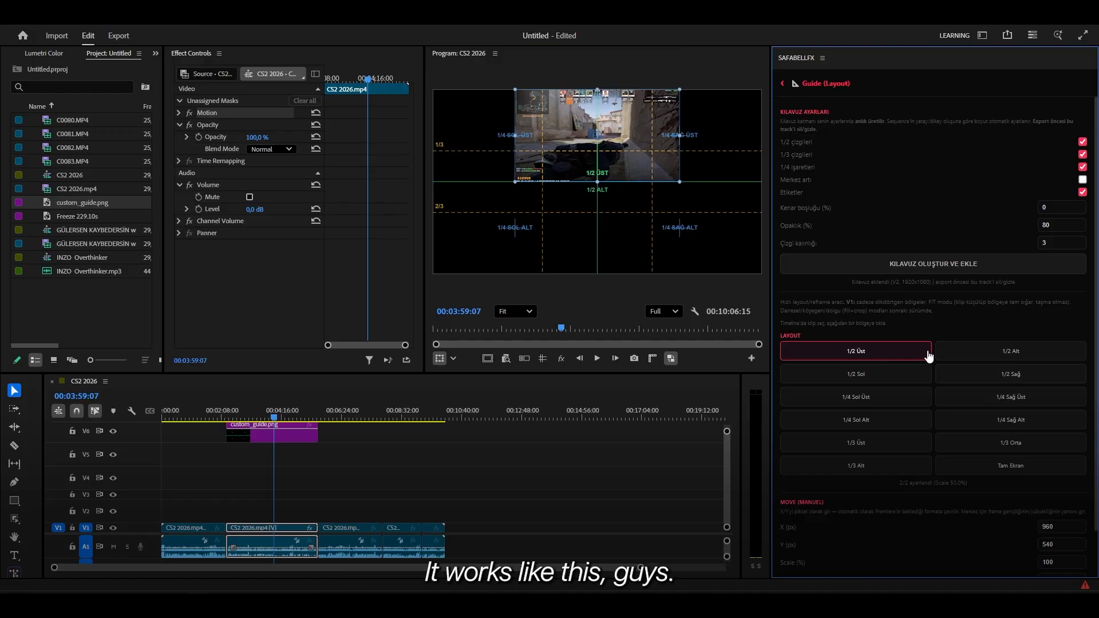
click(1006, 351)
click(863, 376)
click(992, 395)
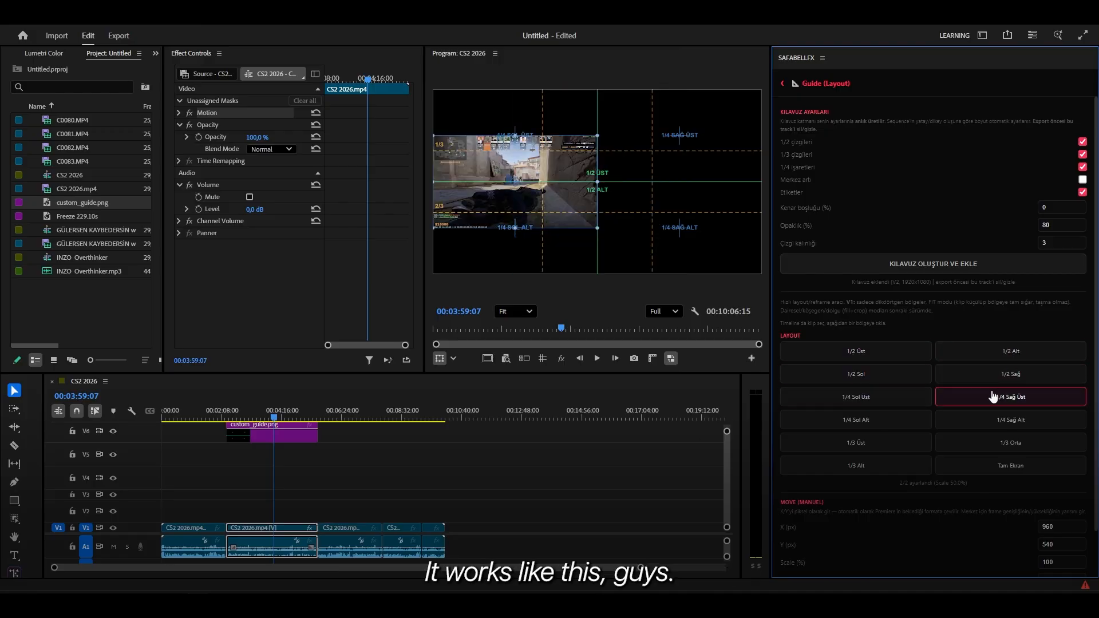
click(882, 401)
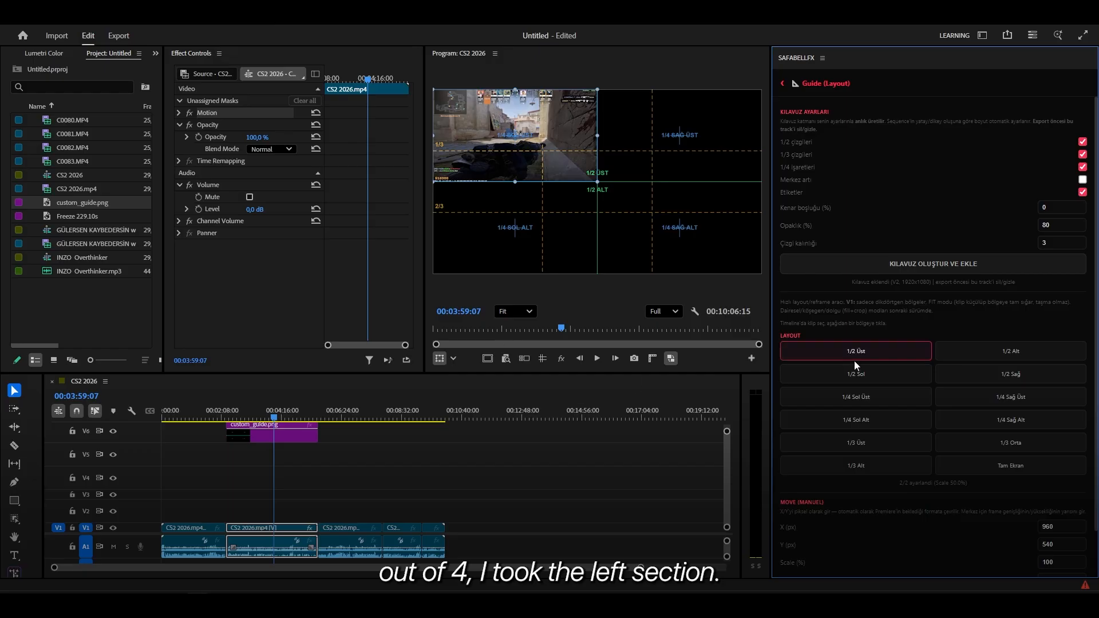
Place a video copy of the third CS2 2026.mp4 clip on track V2 above the second clip
click(372, 508)
drag(349, 528, 275, 510)
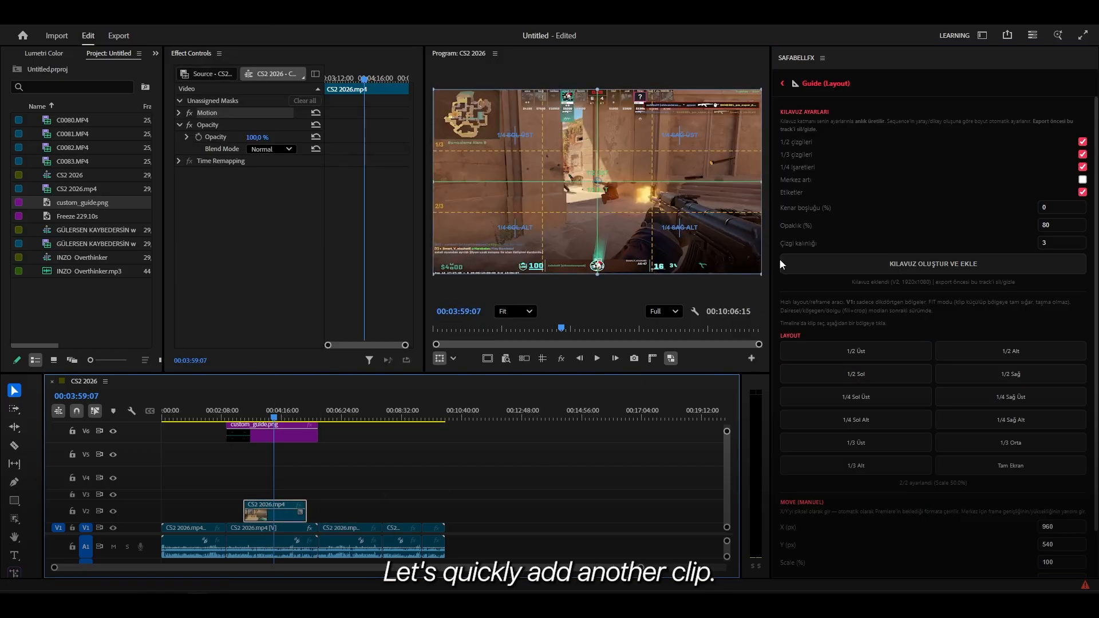
Set the V2 clip to the 1/4 Sağ Üst layout and disable the custom_guide.png overlay on track V6
click(1013, 398)
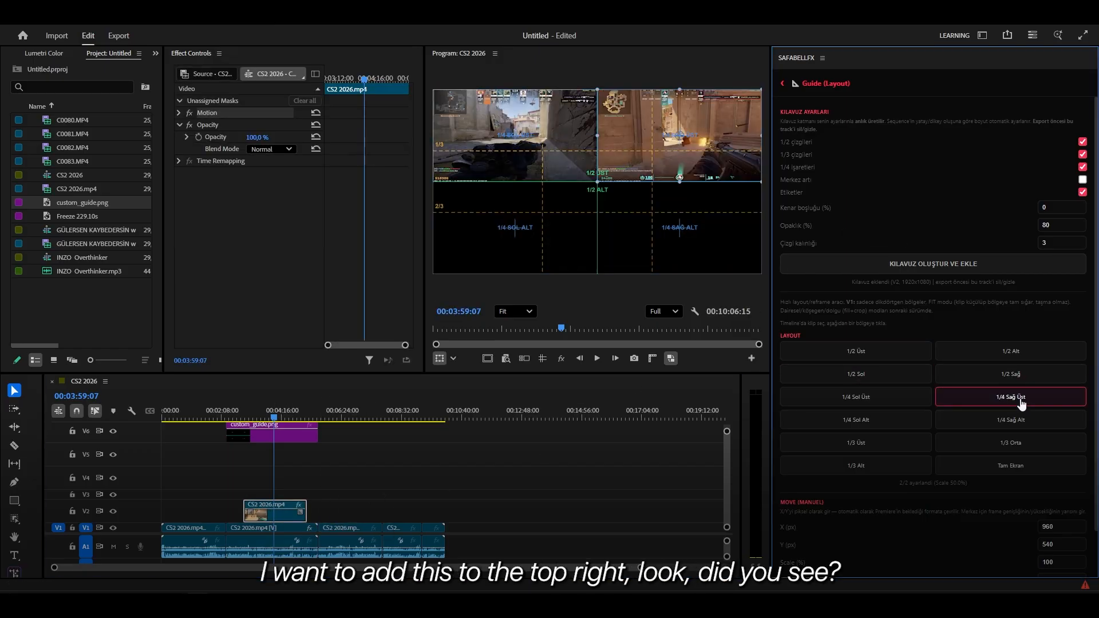
click(275, 438)
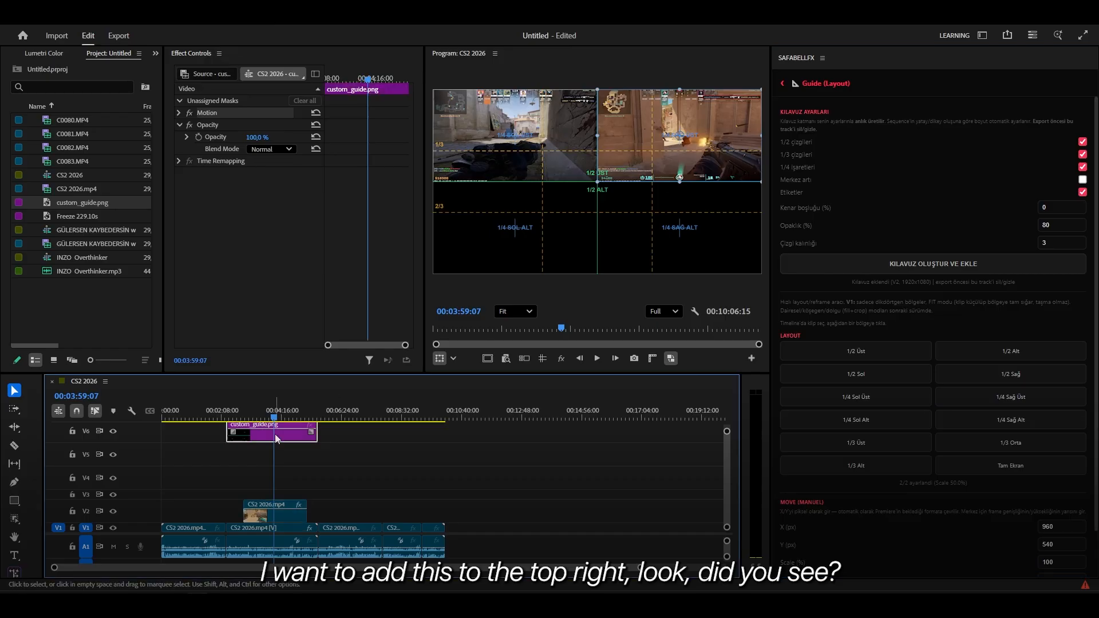
key(shift+e)
drag(279, 417, 254, 416)
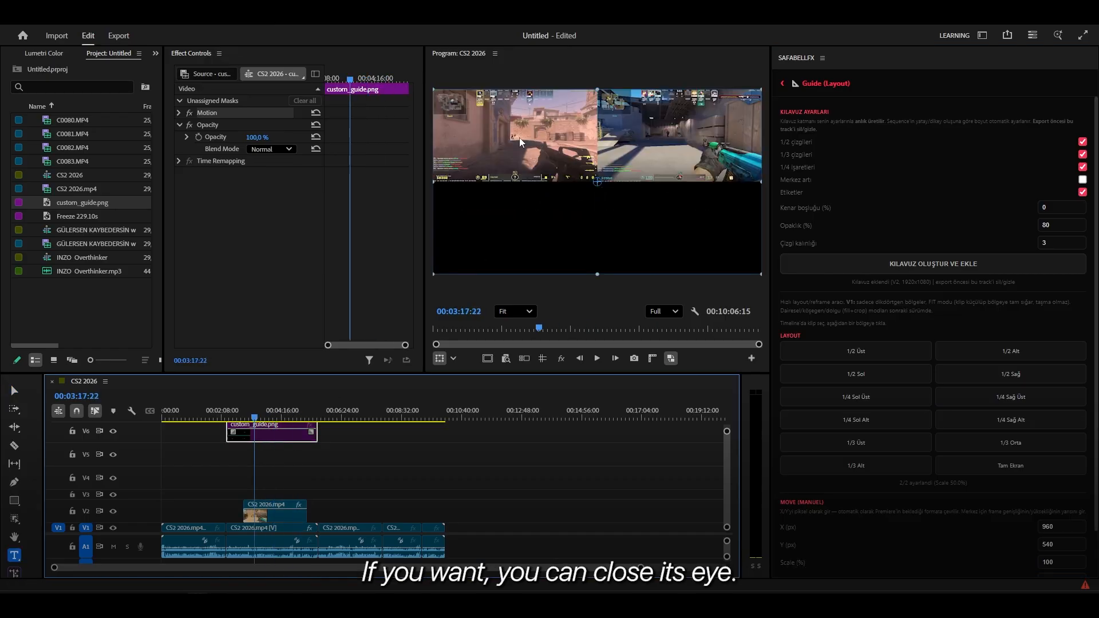
Copy the V2 clip to tracks V3 and V4 and fill the two lower quarters using 1/4 Sağ Alt and 1/4 Sol Alt
click(280, 488)
drag(291, 509, 292, 495)
mouse_move(292, 494)
mouse_down()
mouse_move(318, 478)
mouse_move(294, 481)
mouse_up()
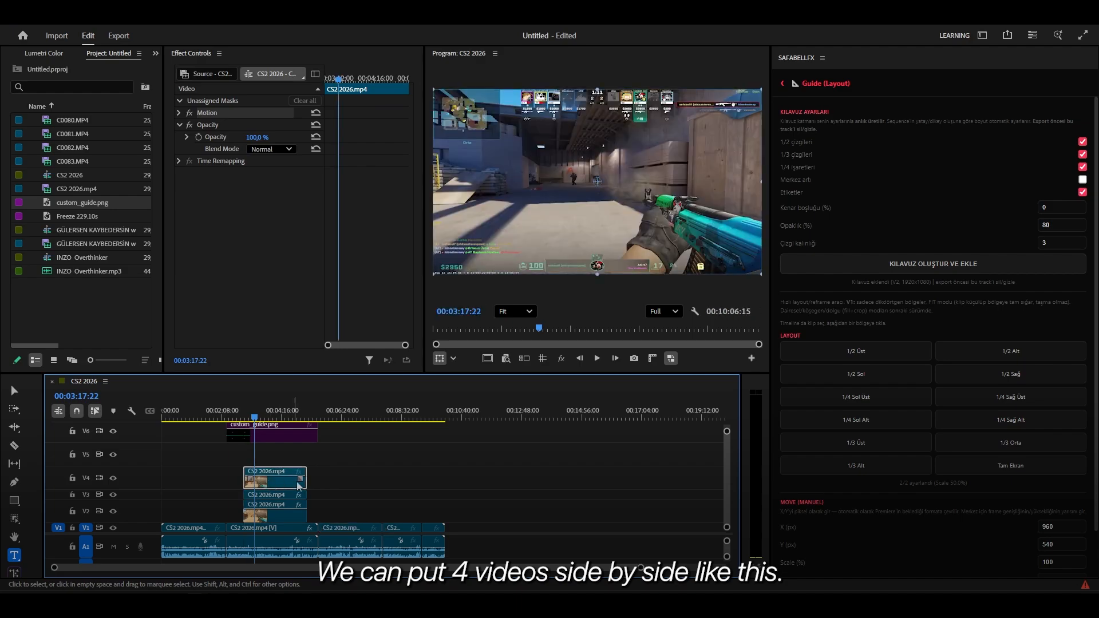
click(882, 427)
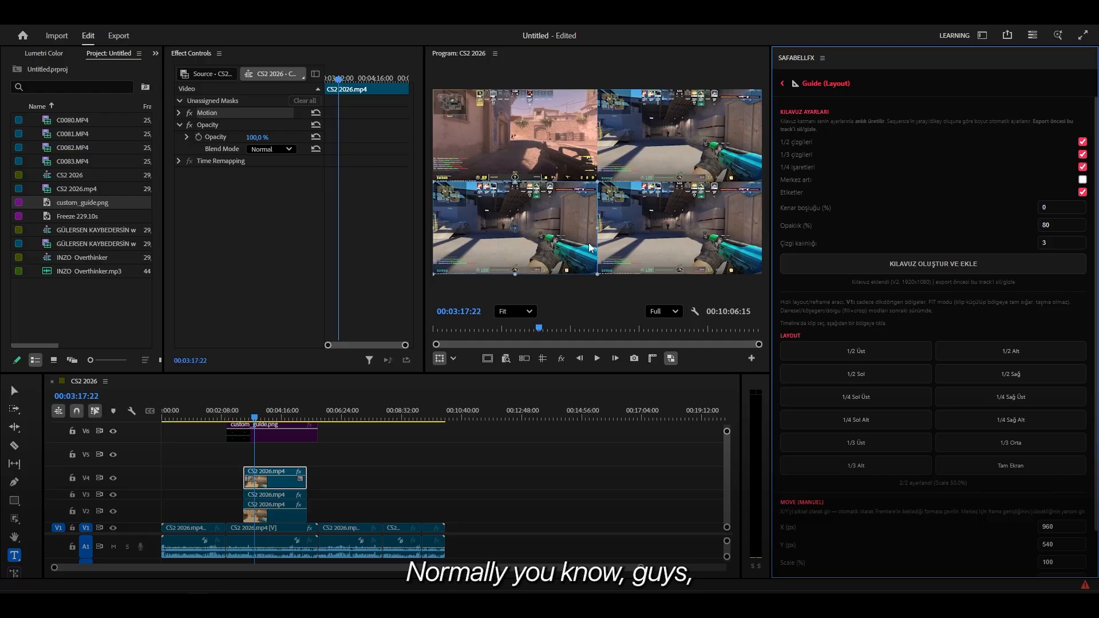
Try shifting the V4 clip manually through its Motion Position value and undo the change
click(181, 113)
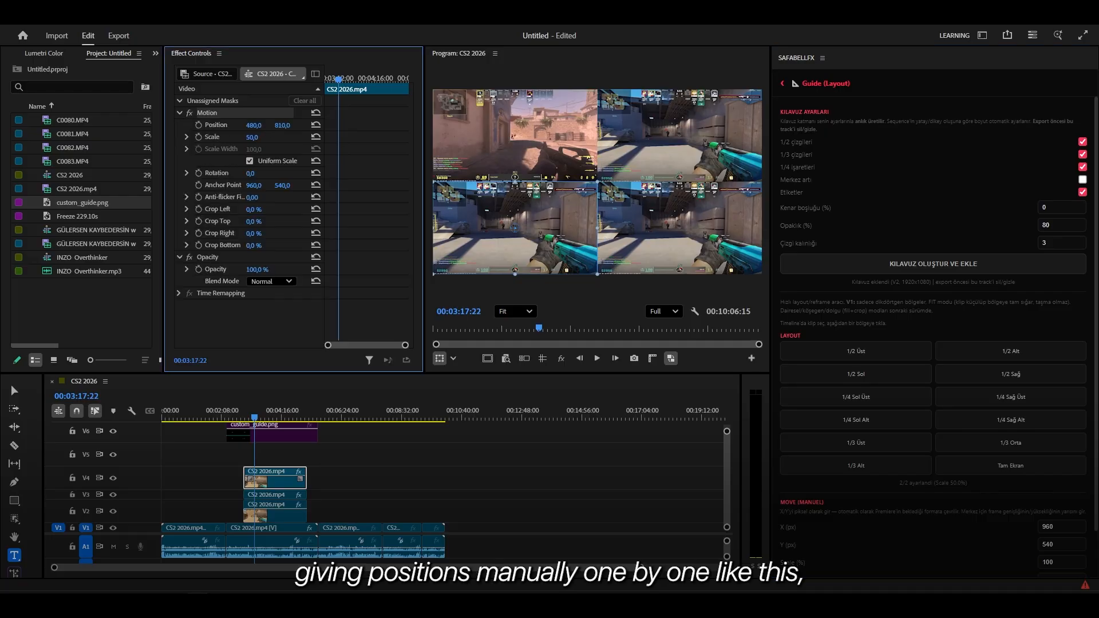
drag(282, 125, 314, 126)
key(ctrl+z)
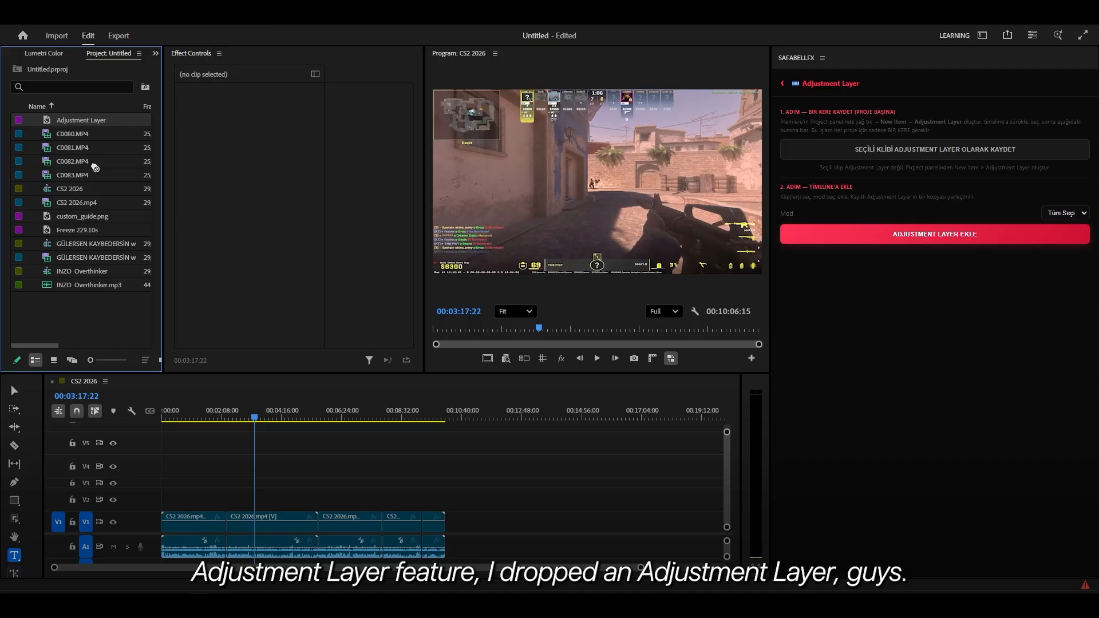
Place the Adjustment Layer on track V4 from the sequence start and extend it to the end of the last clip
drag(81, 120, 231, 498)
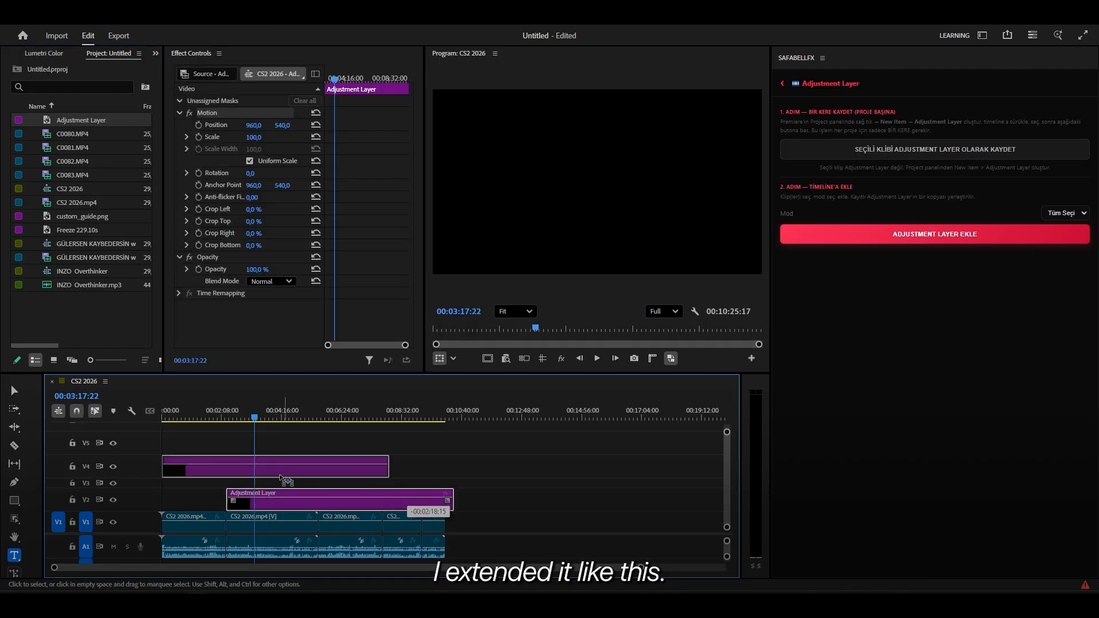
drag(395, 474, 448, 473)
drag(447, 474, 444, 473)
Save the selected clip as the toolkit's adjustment layer and delete it from the timeline
click(915, 157)
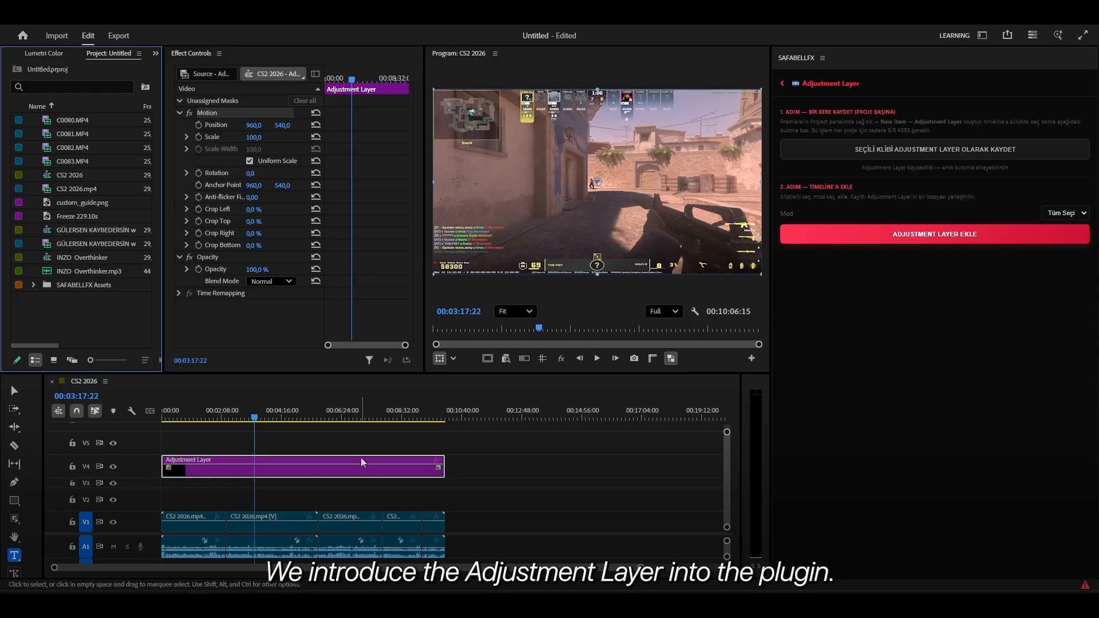
drag(347, 441, 239, 486)
key(Delete)
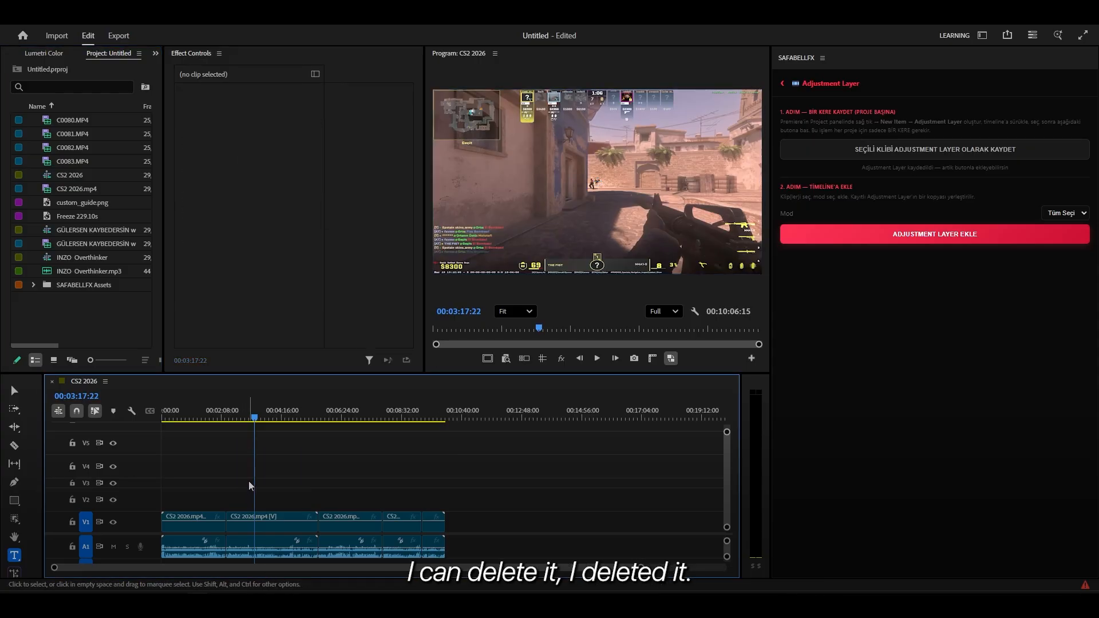
Try adding a single adjustment layer over all V1 clips with the toolkit, enlarge track V2 and undo the added layer
drag(498, 474, 165, 520)
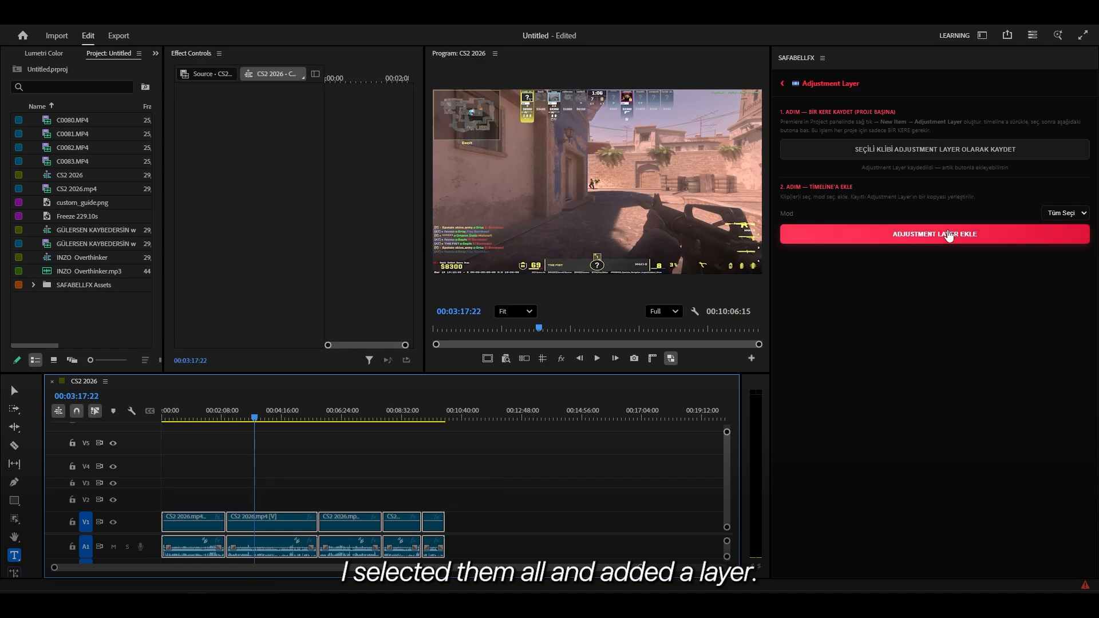
click(948, 235)
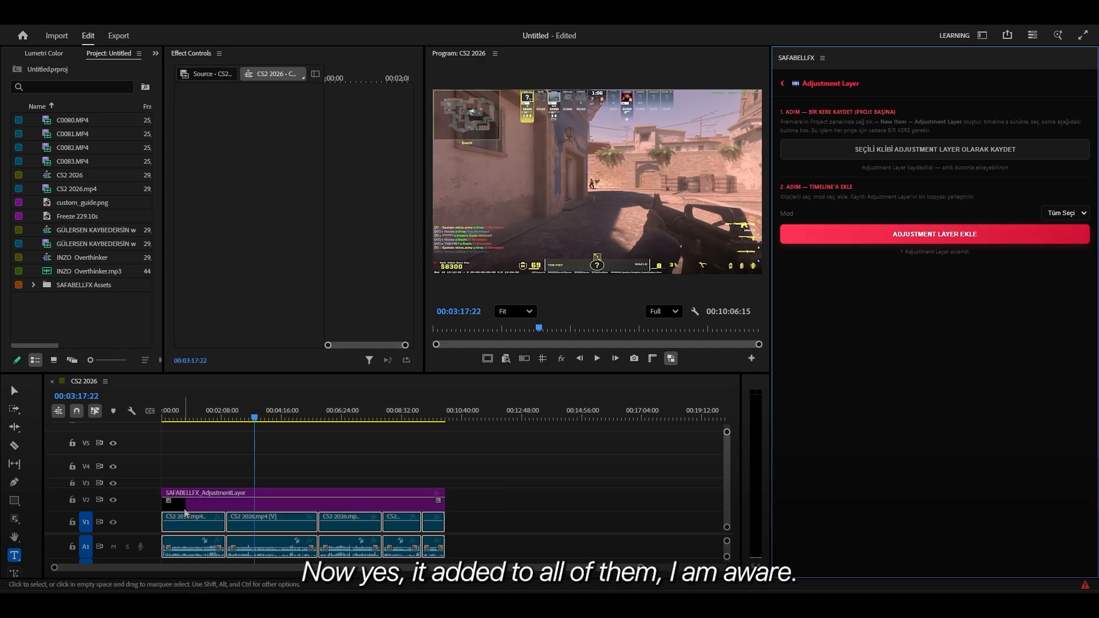
double_click(147, 499)
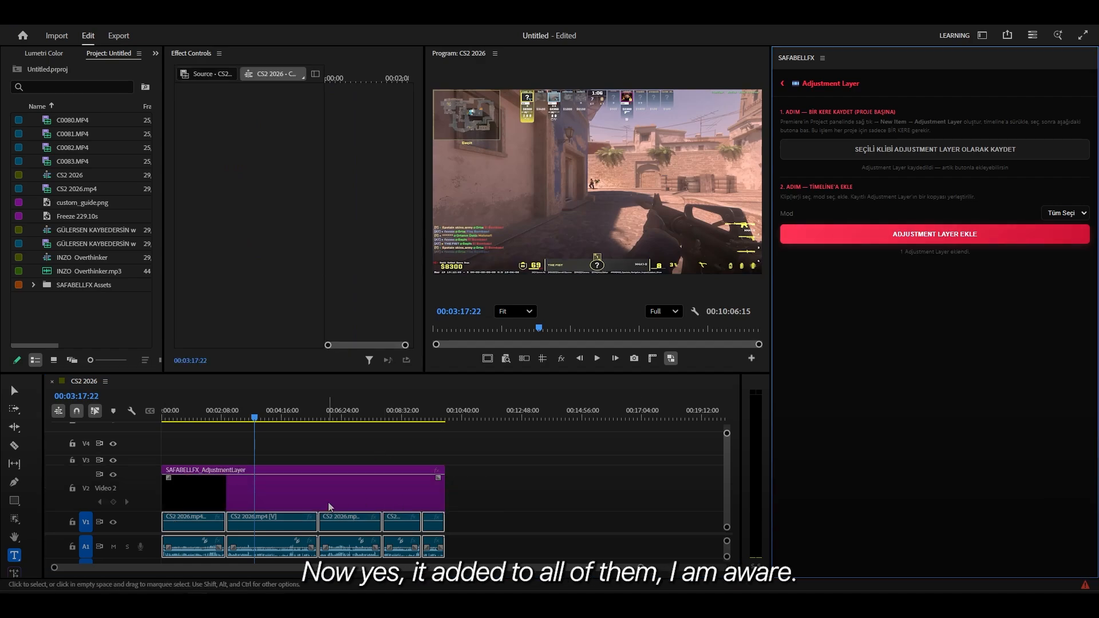
key(ctrl+z)
Add a separate adjustment layer above each selected clip using the Her Klibe Ayrı Layer mode
click(1064, 213)
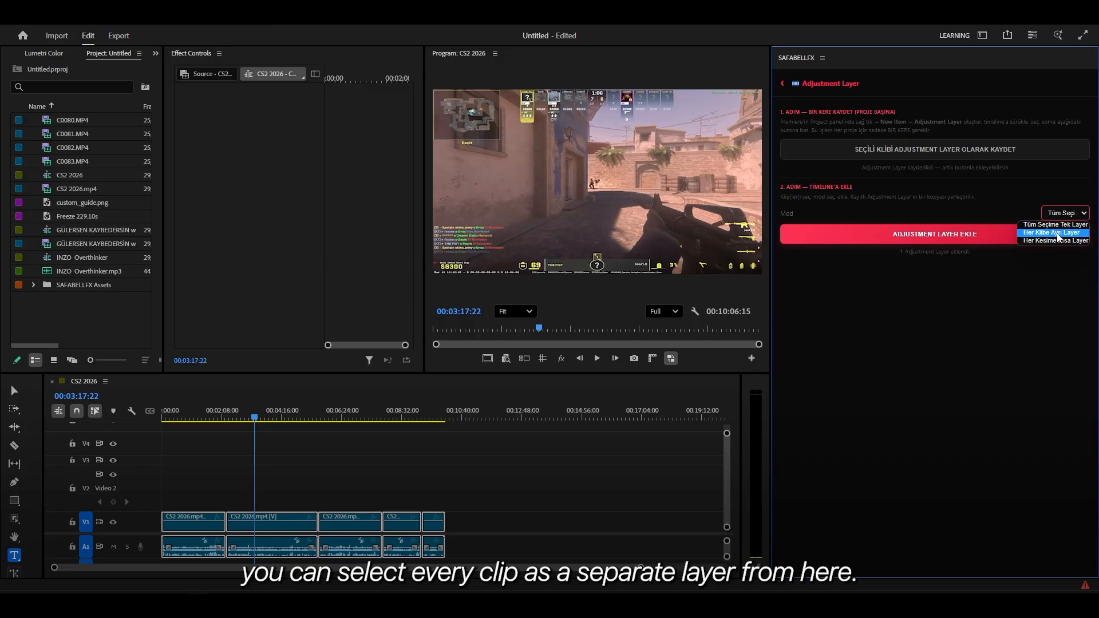
click(1056, 232)
click(915, 234)
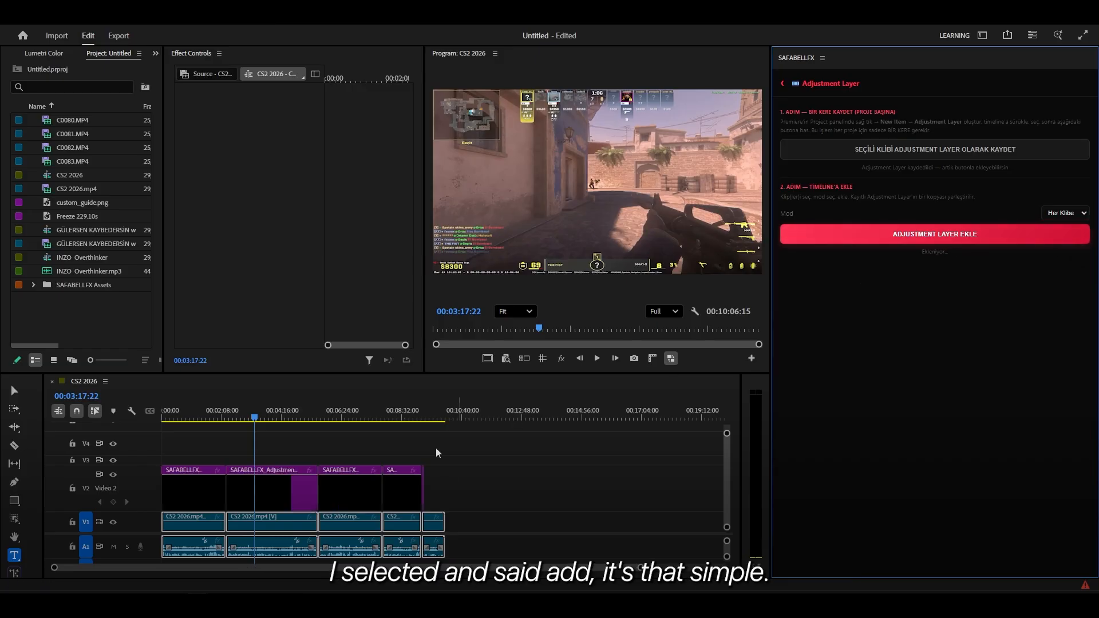
click(528, 455)
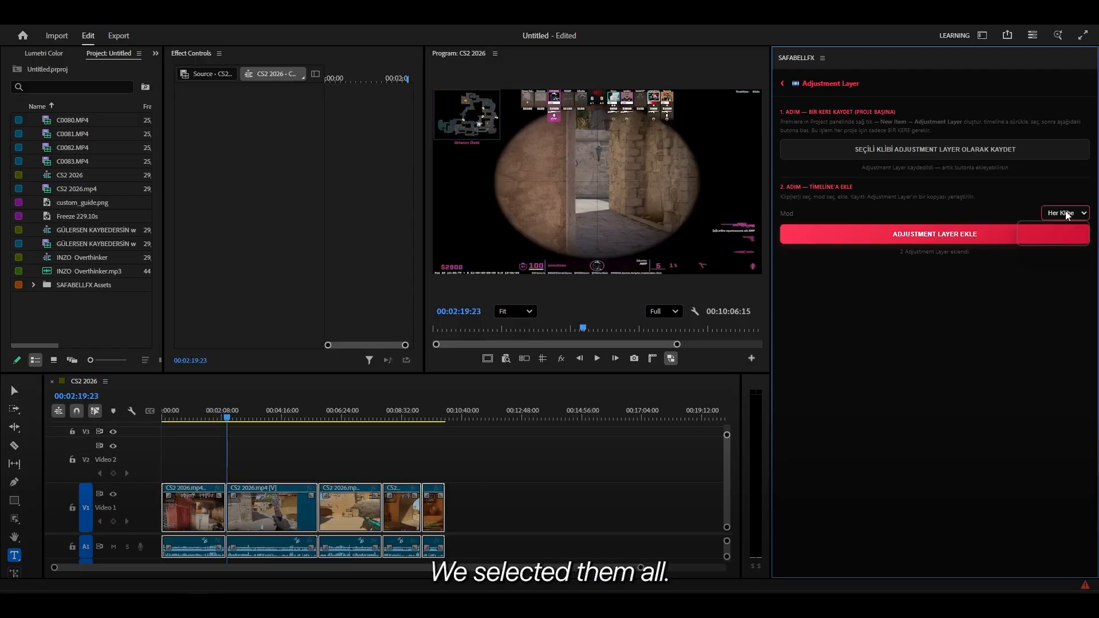
Add a short adjustment layer at every cut of the selected clips using the Her Kesime Kısa Layer mode
click(1064, 213)
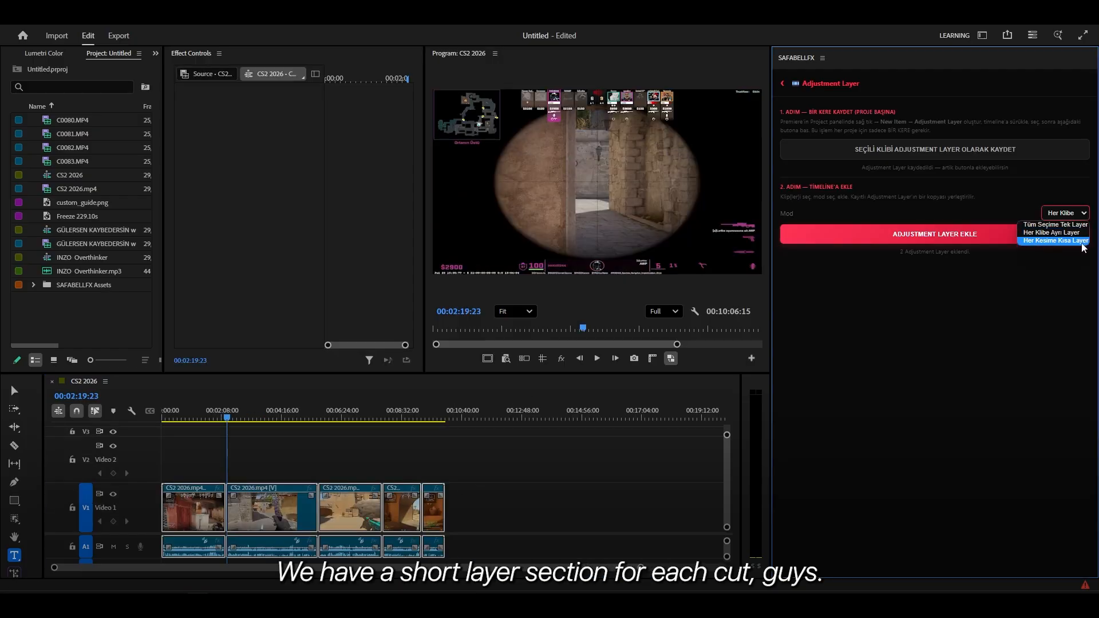
click(1074, 241)
click(969, 235)
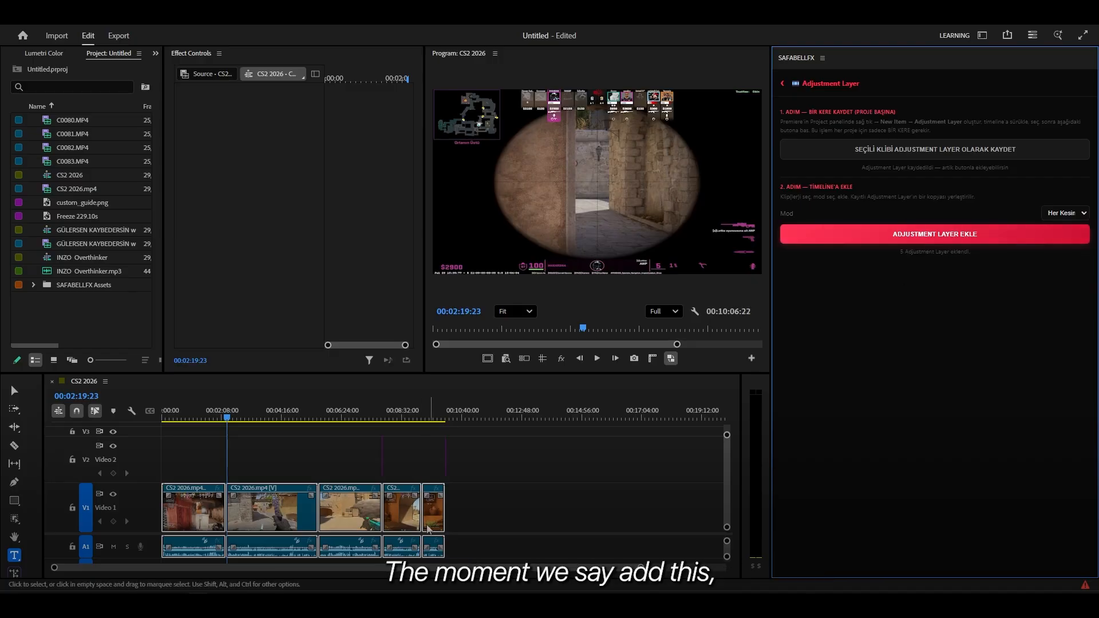
Examine the short adjustment layer at the cut between the first and second clips, close up and in the whole timeline
click(492, 462)
key(=)
key(=)
key(=)
key(=)
key(=)
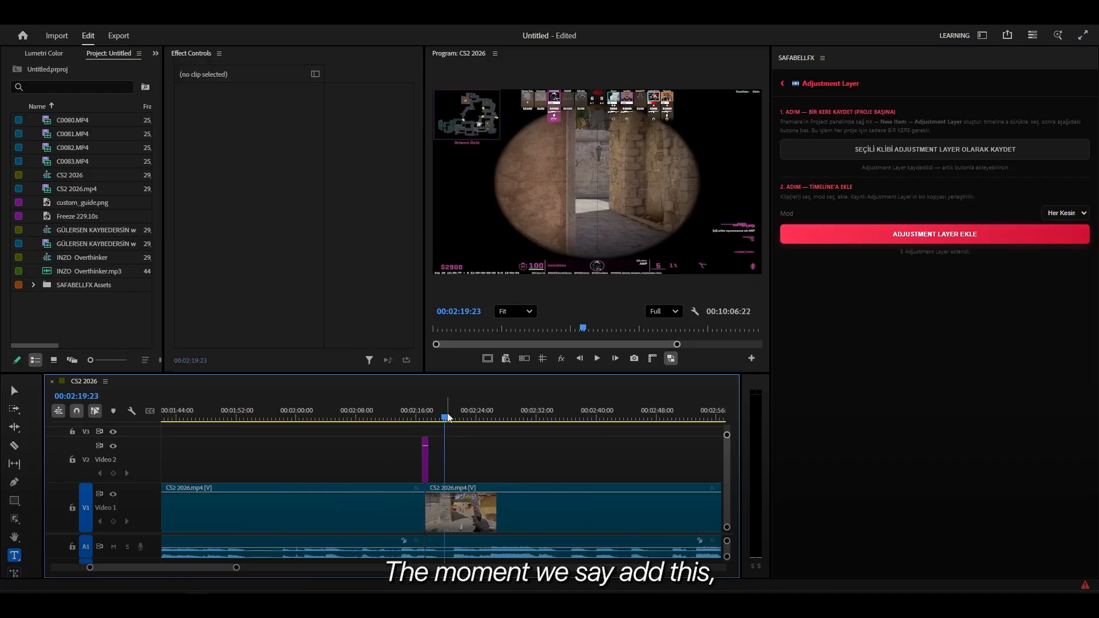
drag(446, 417, 436, 442)
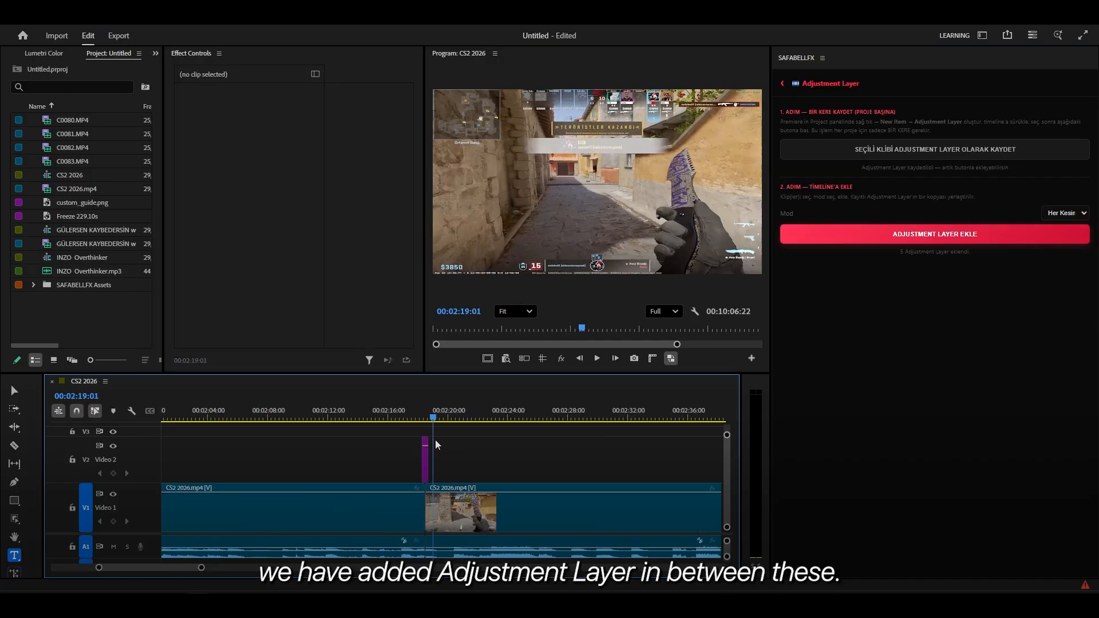
key(-)
key(-)
key(-)
key(-)
key(-)
drag(360, 420, 237, 452)
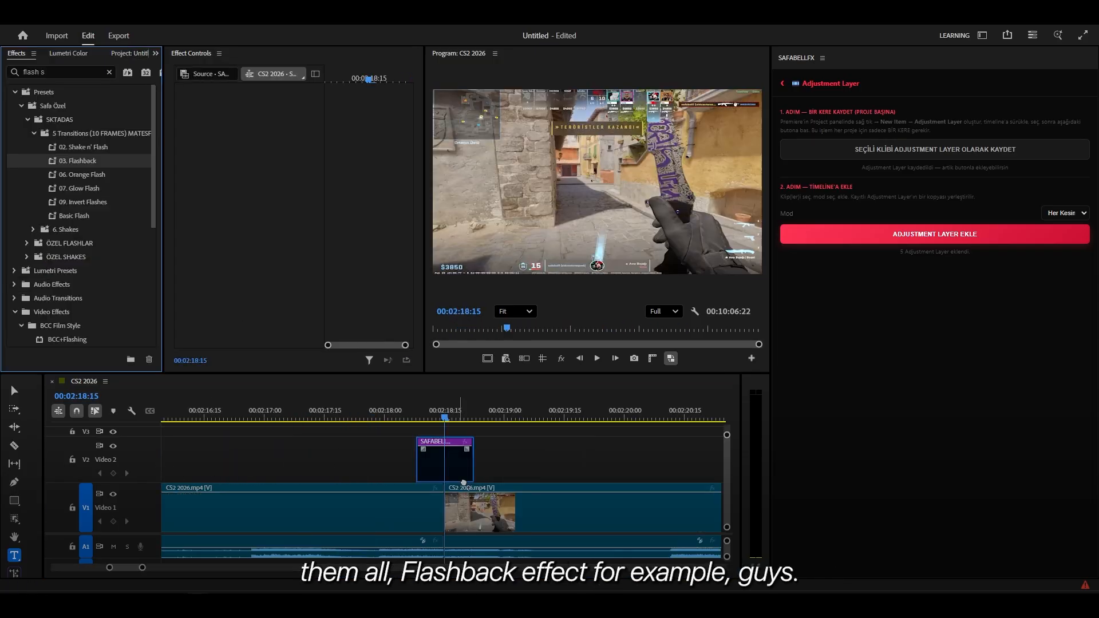
Apply the 03. Flashback preset to the short adjustment layers at the cuts
drag(463, 483, 447, 466)
click(545, 450)
key(-)
key(-)
key(-)
key(-)
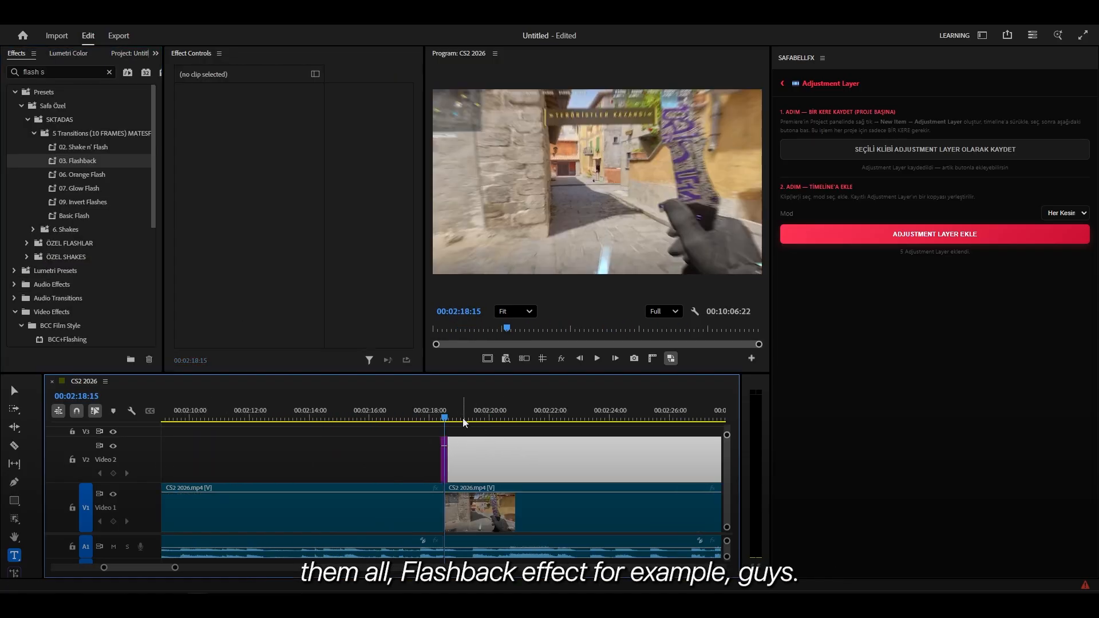
Preview the Flashback transition at the first cut and review the other cuts along the timeline
key(space)
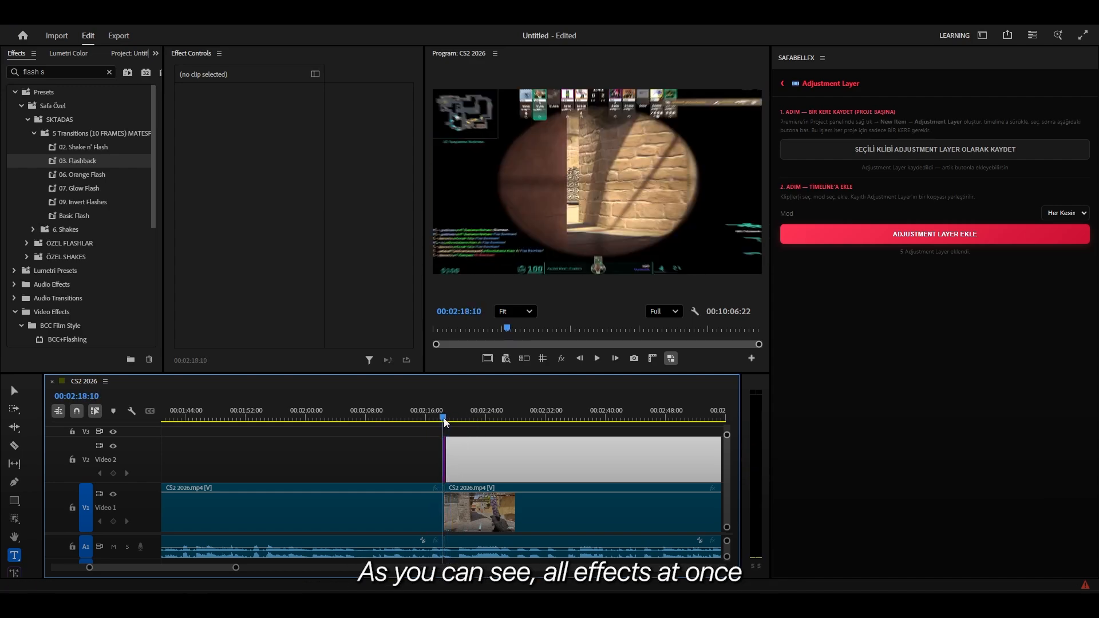
click(449, 422)
drag(449, 429, 458, 432)
key(minus)
key(minus)
key(minus)
key(minus)
drag(529, 454, 133, 521)
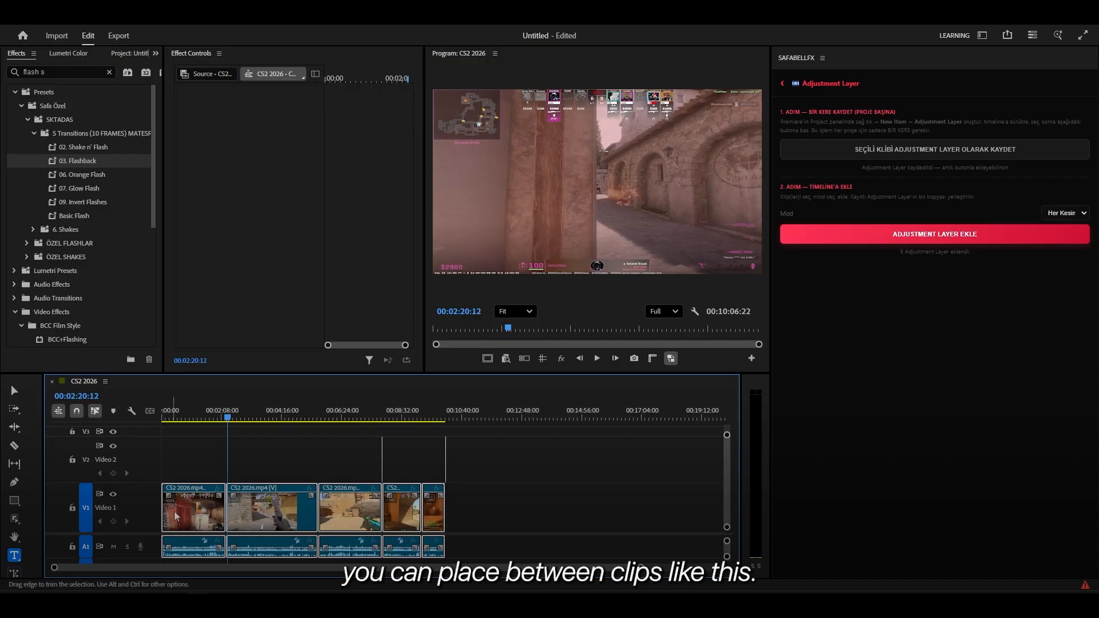
click(383, 417)
drag(384, 416, 385, 417)
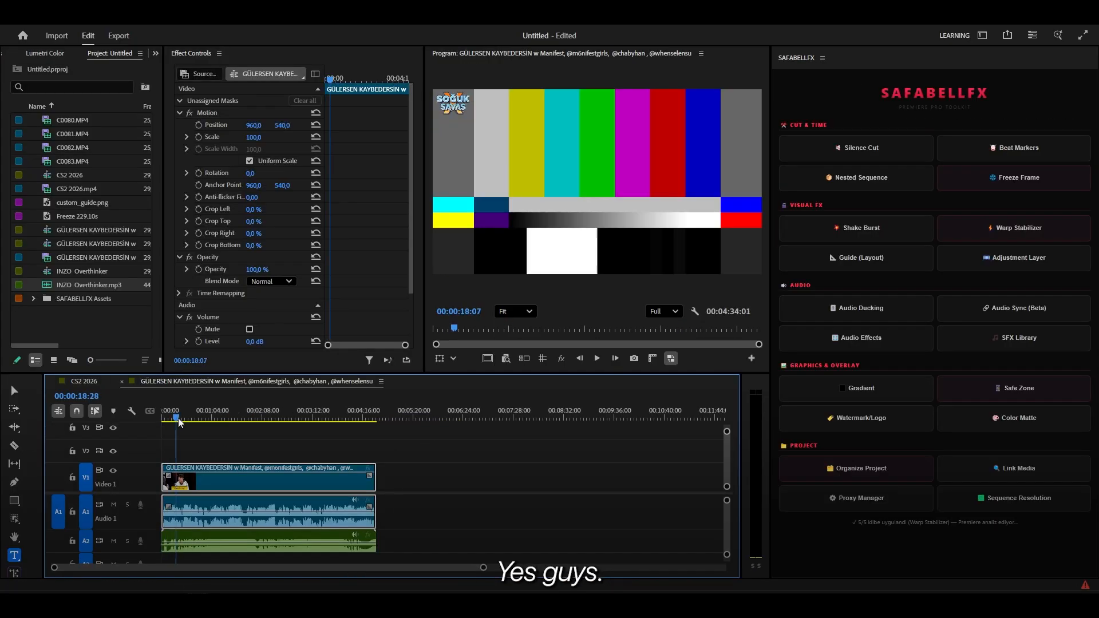
Scrub the interview sequence, inspect its speech and music tracks, and return the playhead to the start
drag(179, 422, 274, 470)
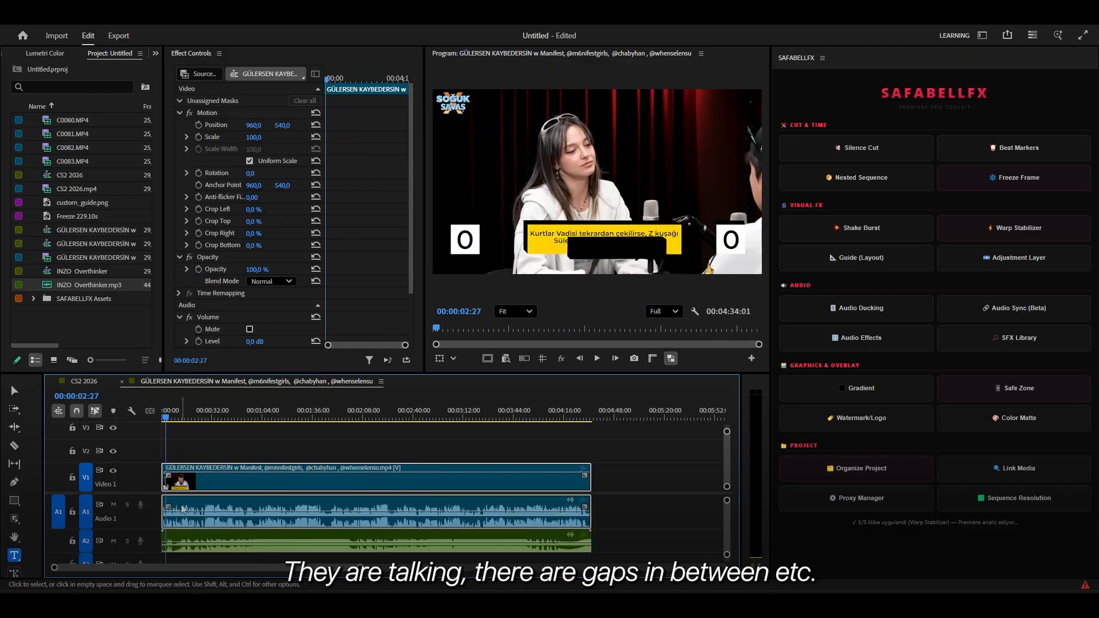
click(233, 540)
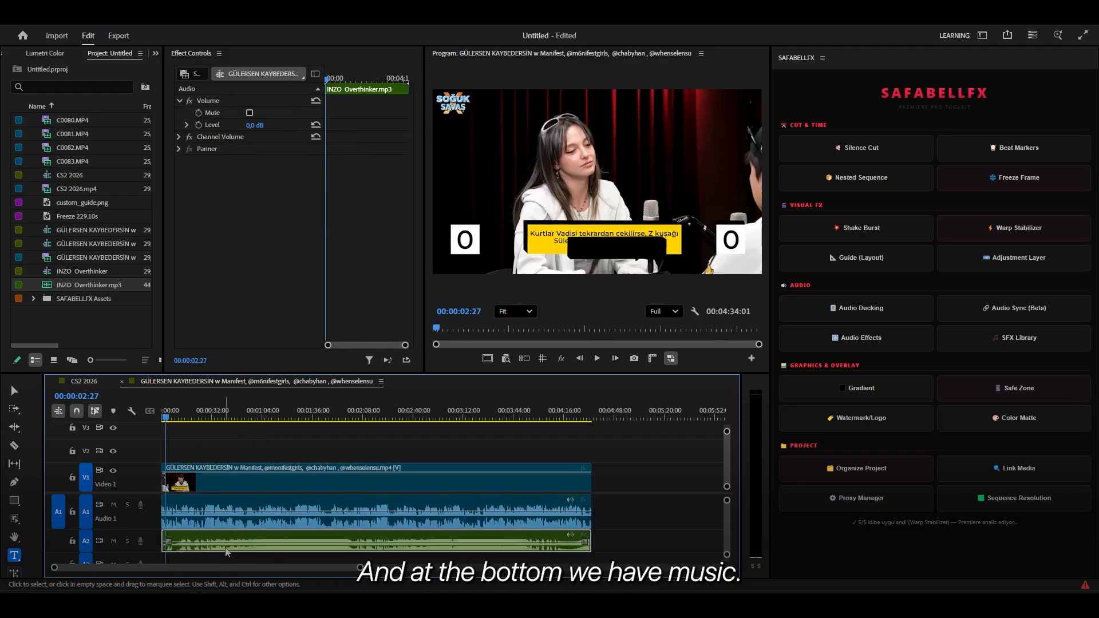
click(239, 524)
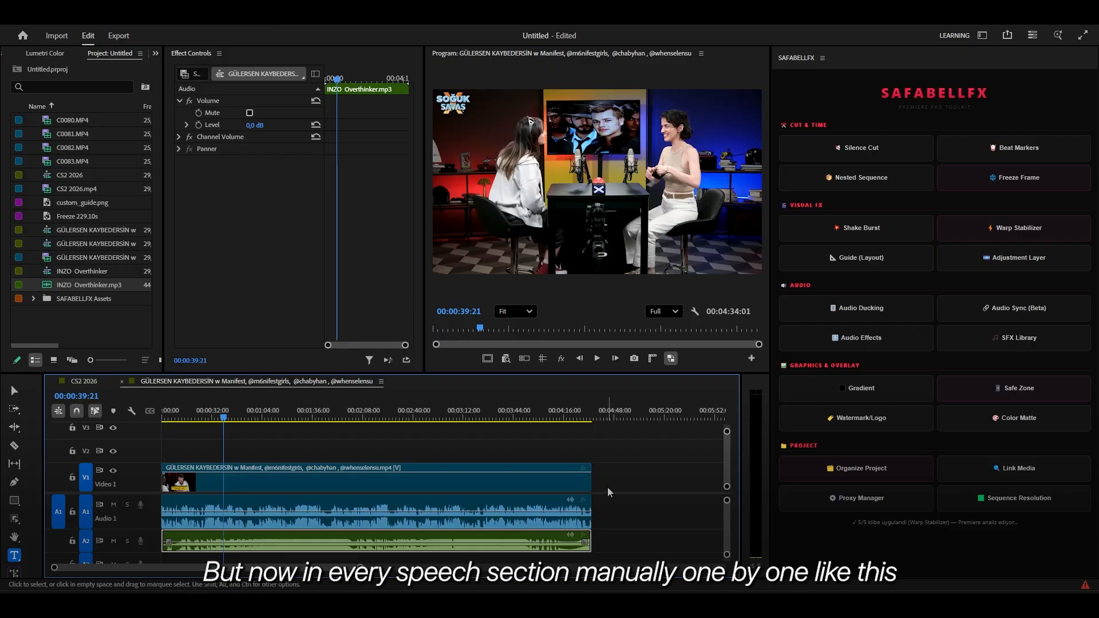
drag(224, 417, 145, 437)
key(=)
key(=)
click(272, 435)
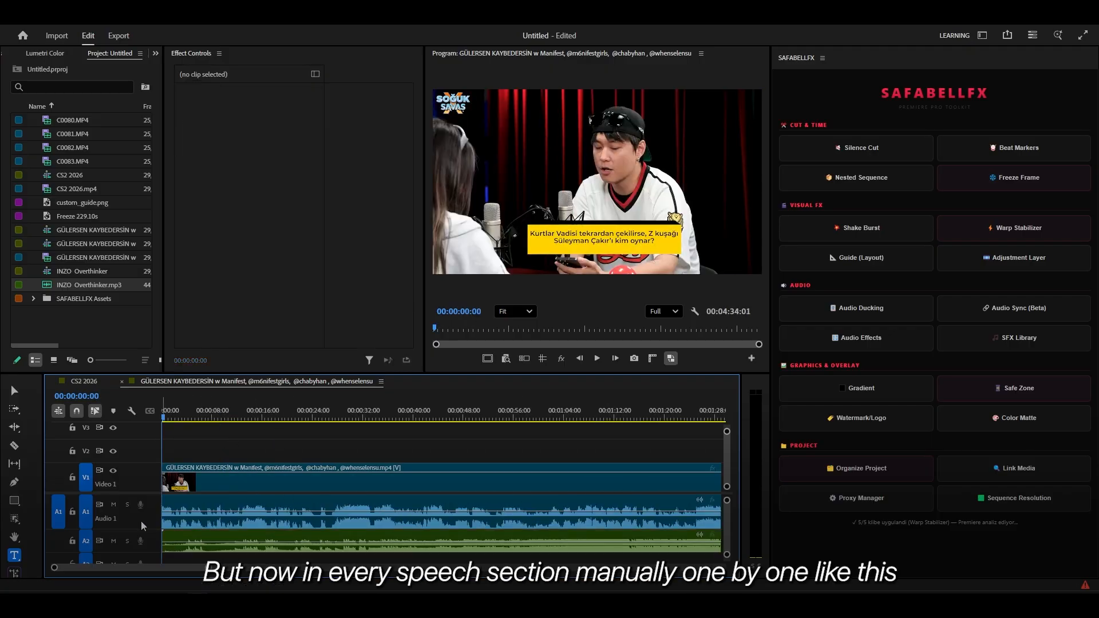
Add volume keyframes to the A1 speech clip and lower the level manually around 24 seconds and 52 seconds
click(302, 517)
ctrl+click(341, 511)
ctrl+click(319, 511)
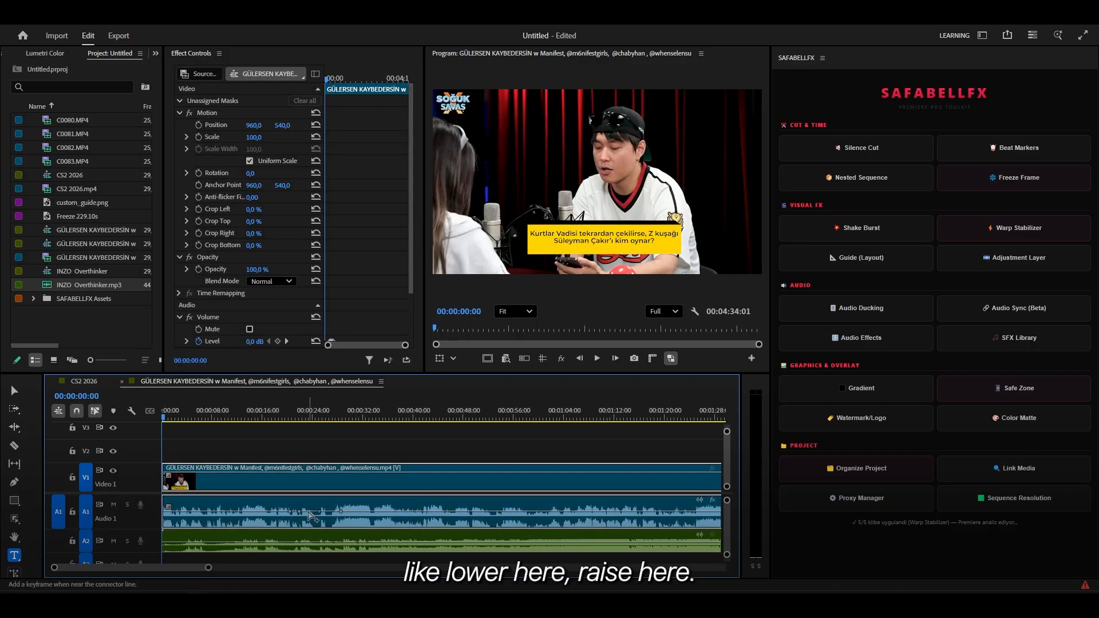
drag(309, 511, 310, 523)
ctrl+click(392, 511)
ctrl+click(407, 511)
ctrl+click(424, 511)
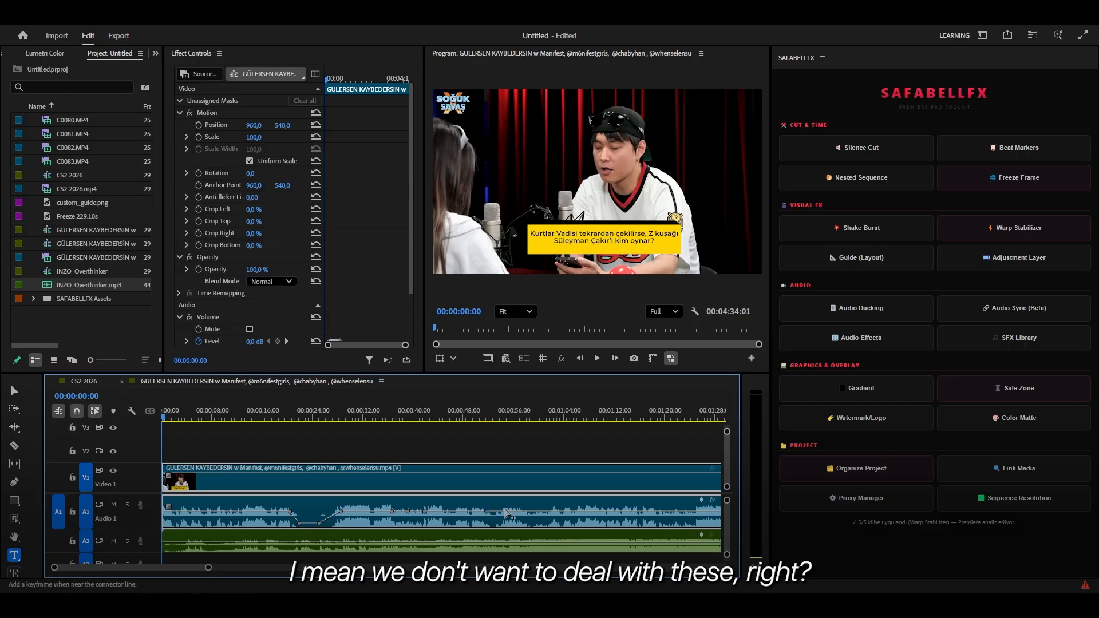
drag(496, 511, 491, 525)
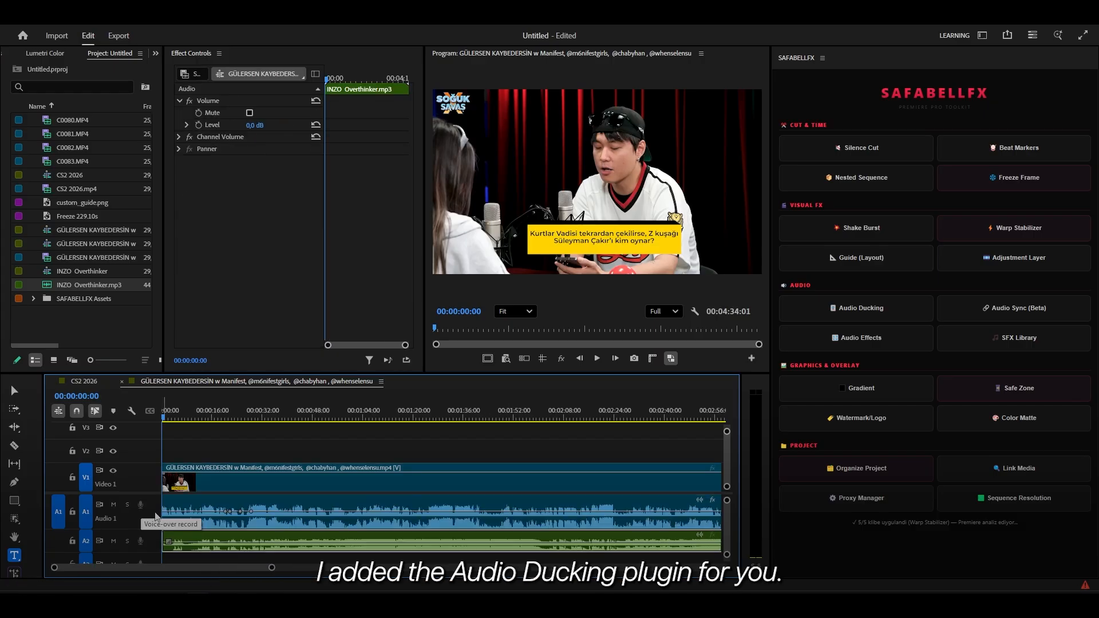
Collapse the A1 speech track and expand the A2 music track to show its waveform
double_click(152, 513)
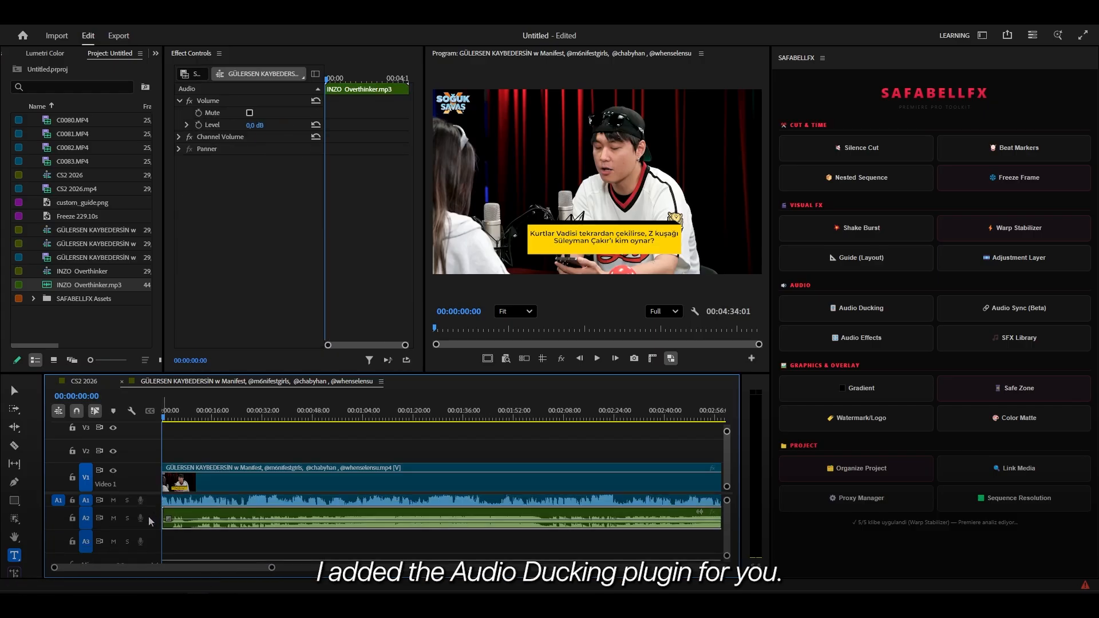
double_click(150, 521)
double_click(151, 501)
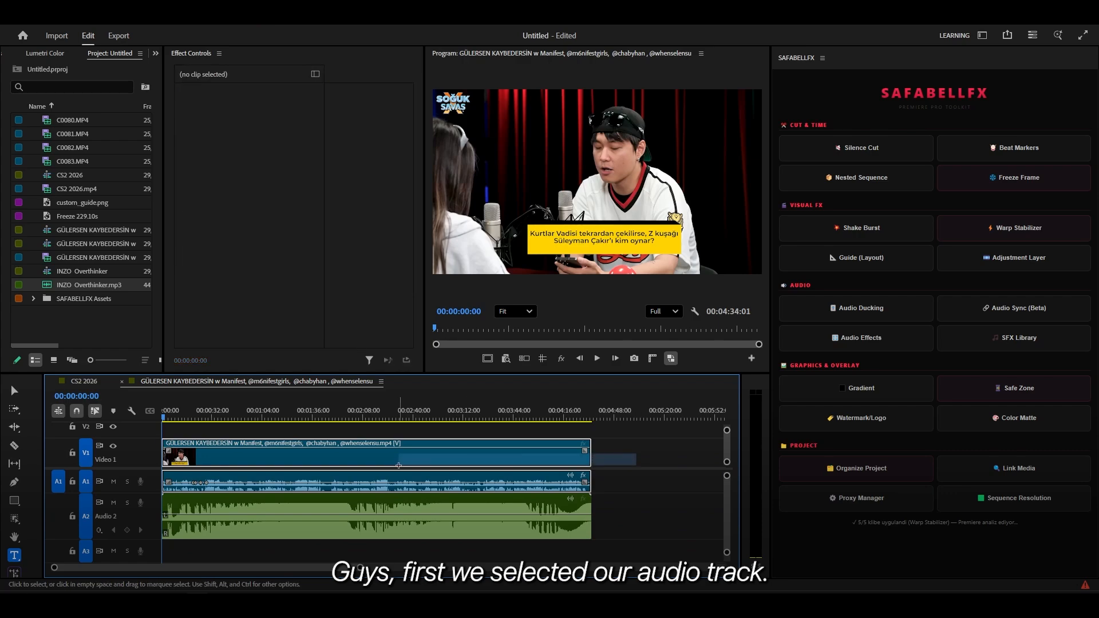
Select the speech clip and open the toolkit's Audio Ducking tool
click(398, 464)
click(861, 309)
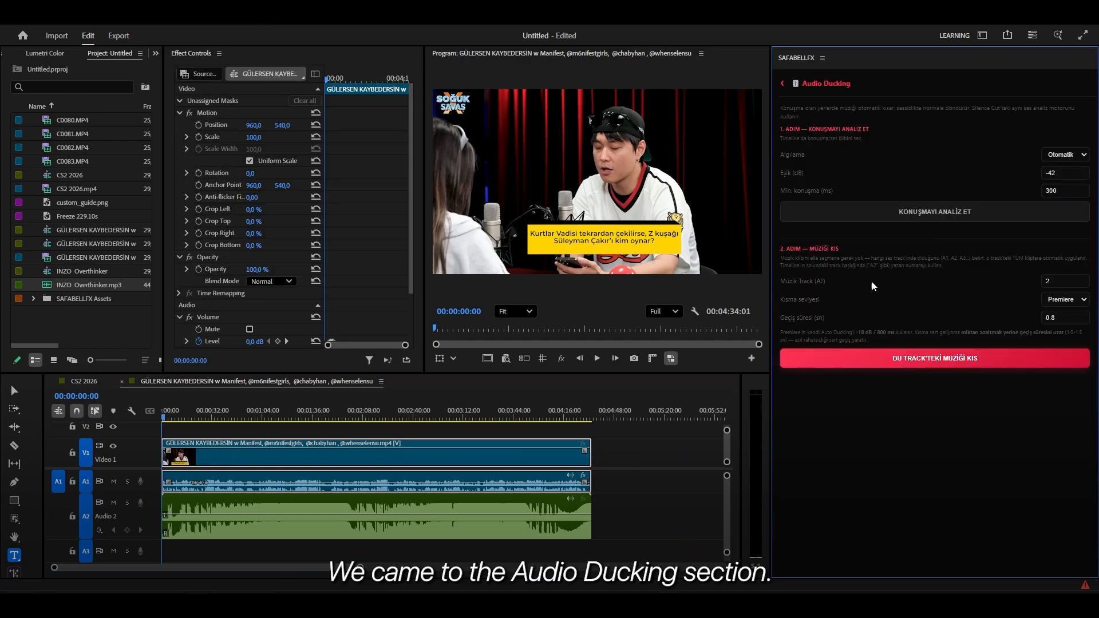
Set the speech detection to Otomatik and analyze the speech in the selected interview clip
click(1080, 156)
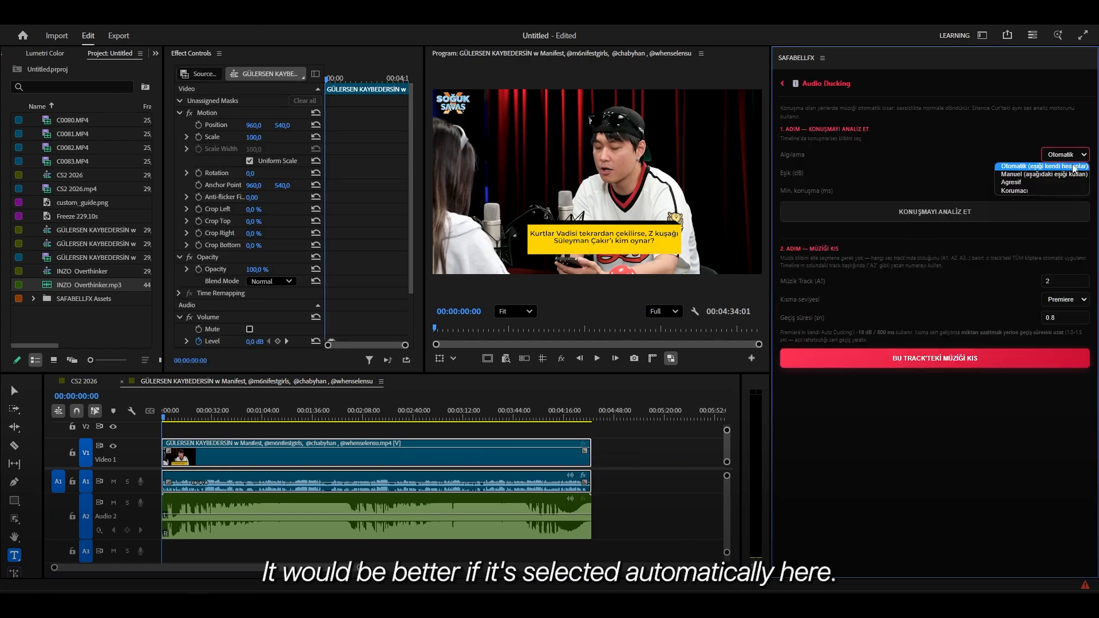
click(1063, 166)
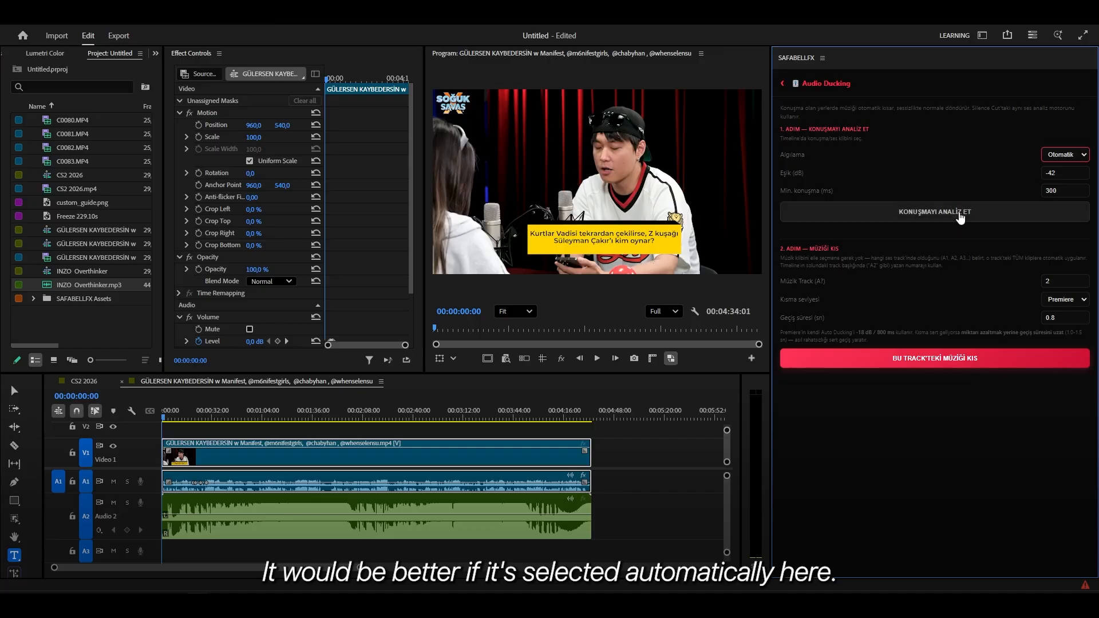
click(961, 216)
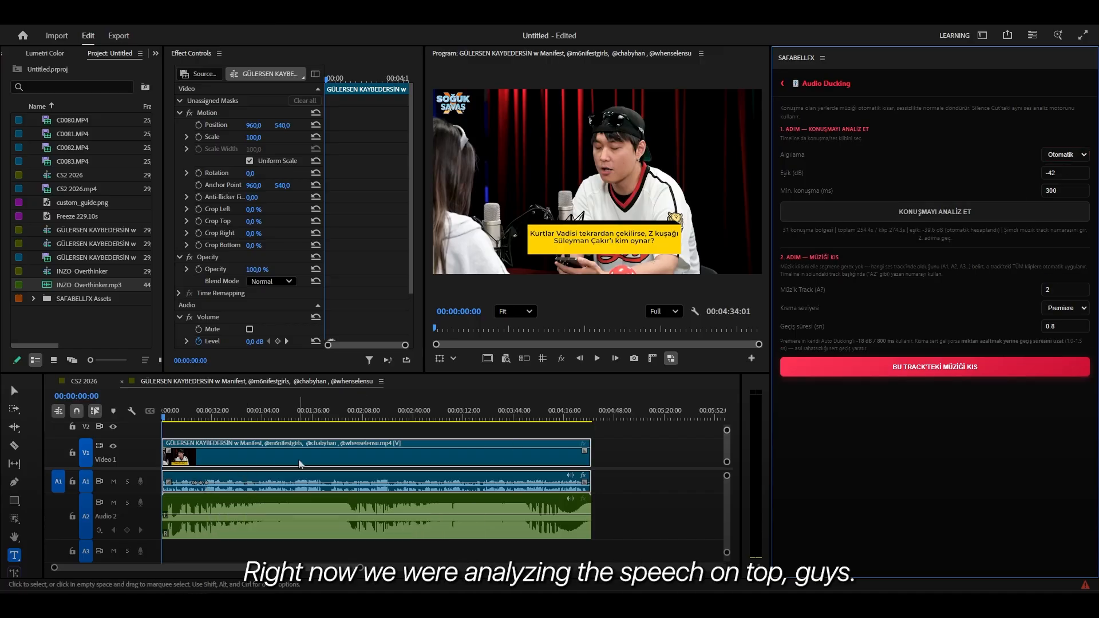
Duck the music on track 2 under the speech, using the Premiere Standardı (-18 dB) reduction level
click(313, 513)
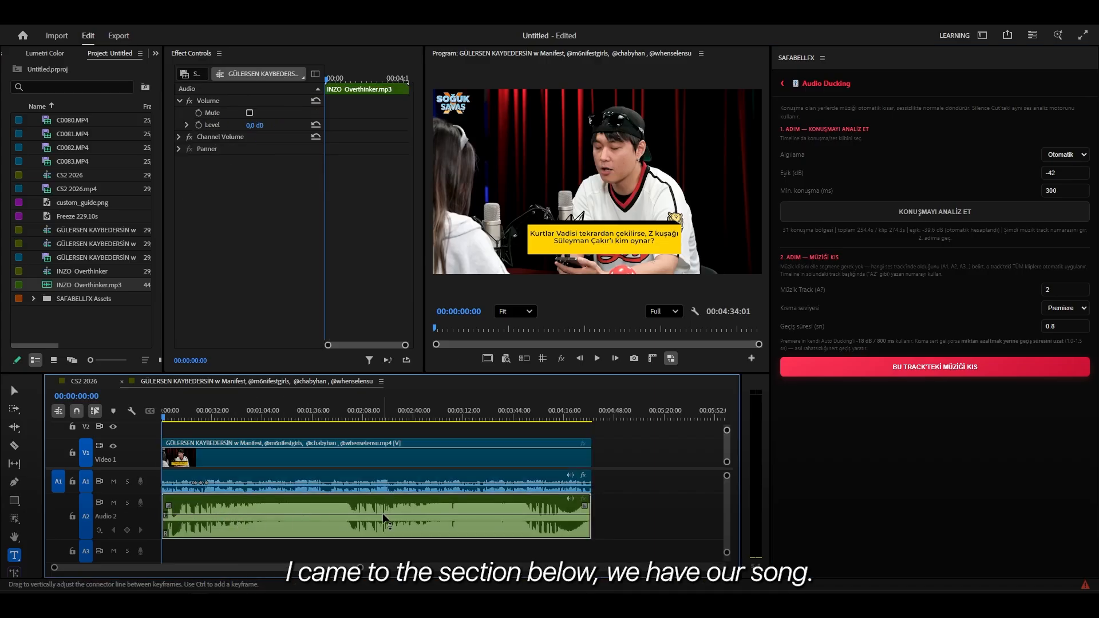
double_click(1056, 289)
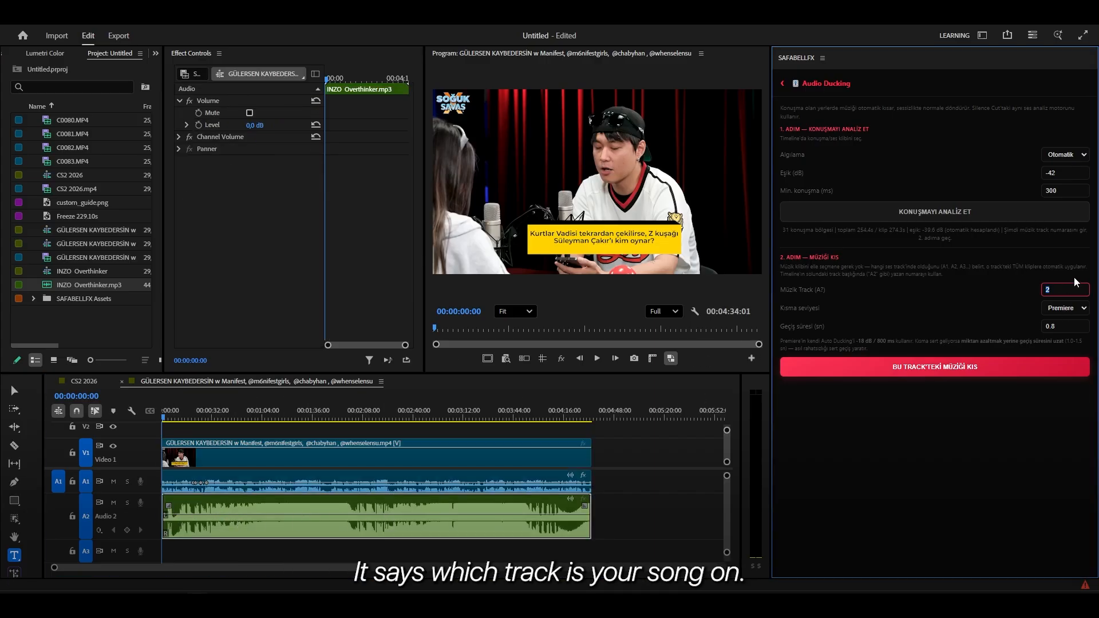
click(106, 521)
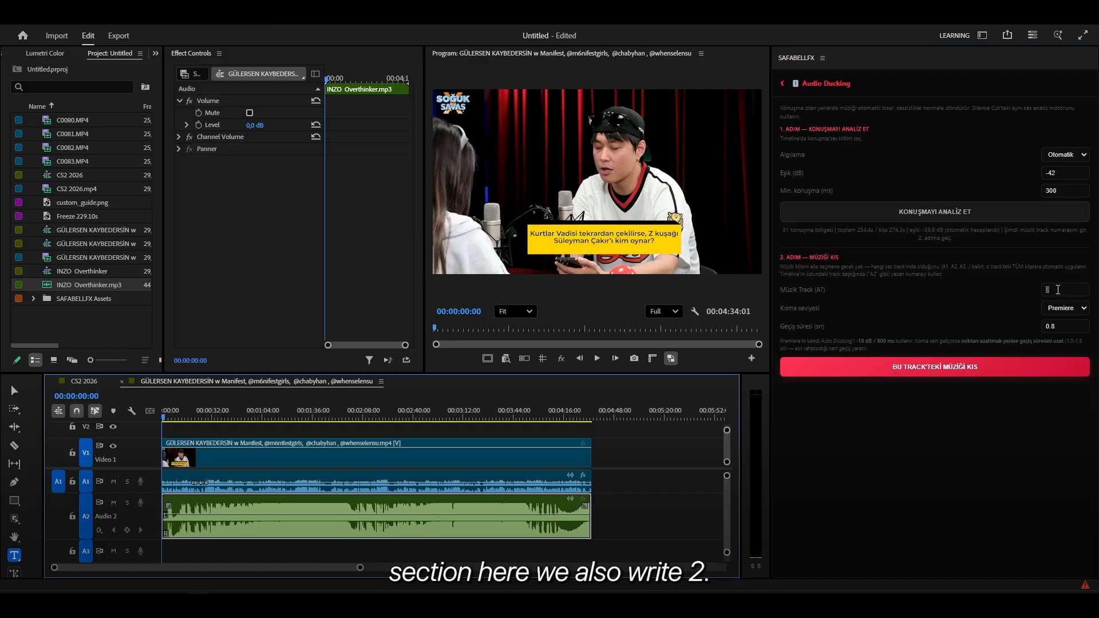
double_click(1058, 295)
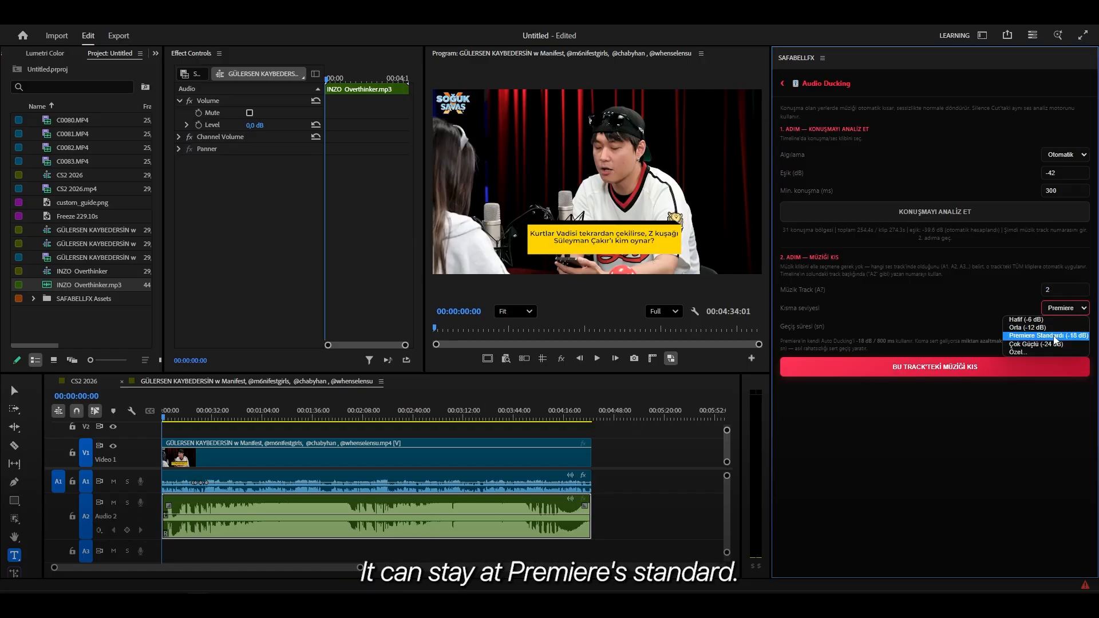
click(1056, 339)
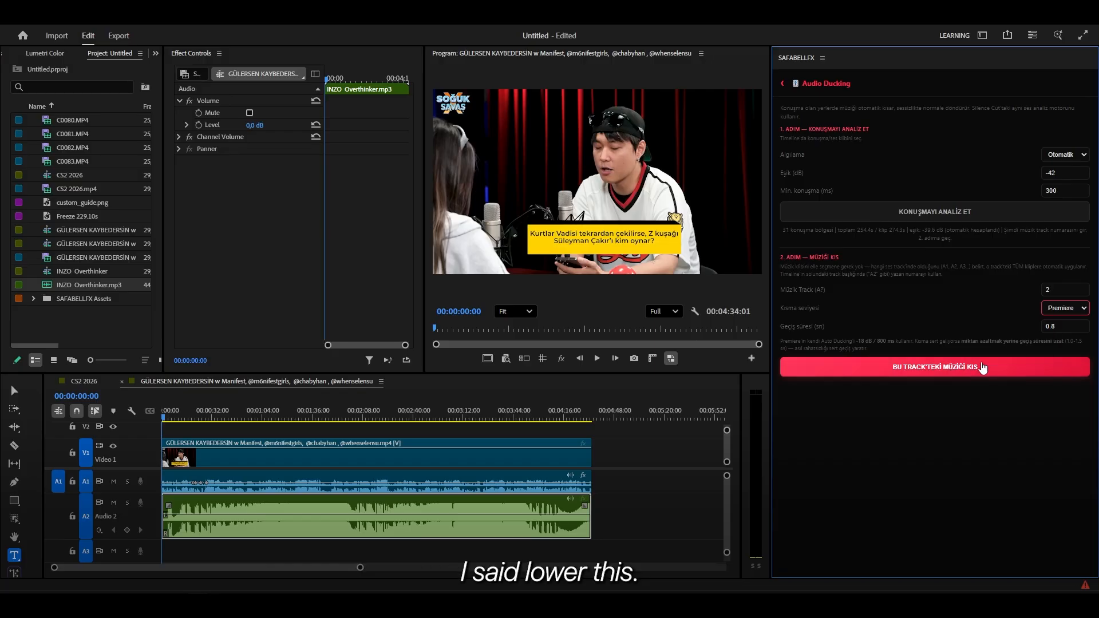
click(979, 367)
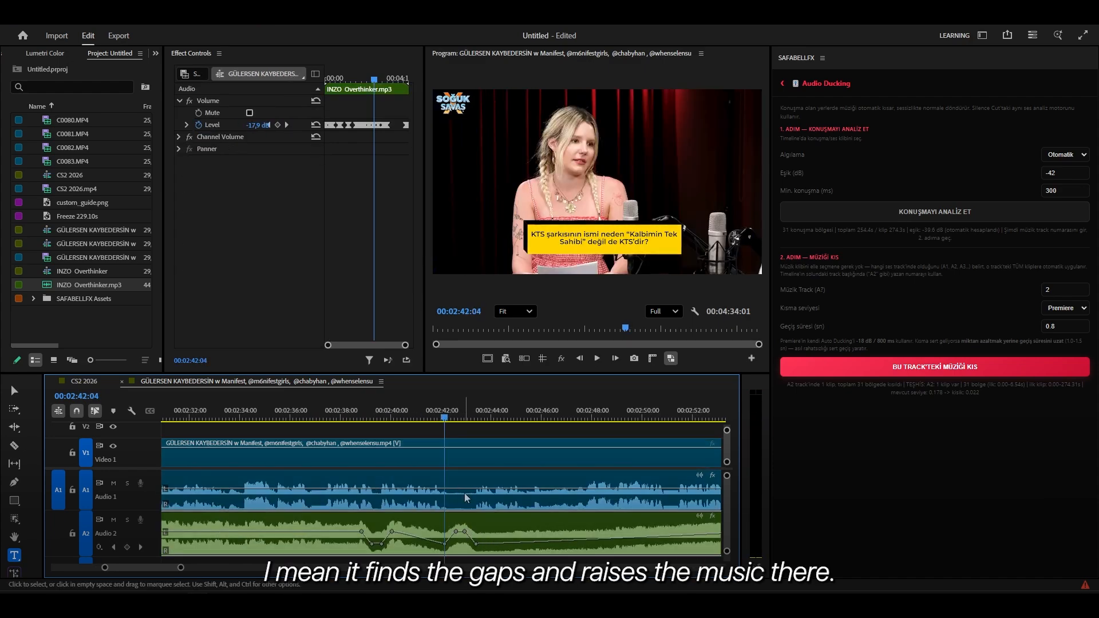
Examine the ducked music's volume keyframes against the speech gaps and review the threshold and minimum speech settings
key(minus)
click(1055, 173)
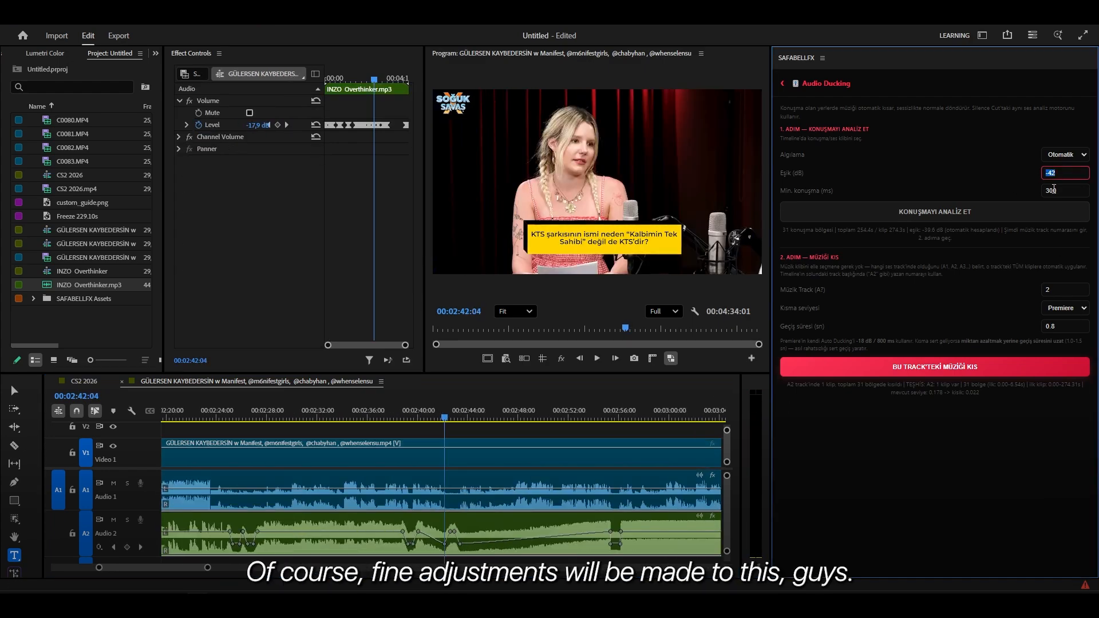
drag(1057, 190, 960, 191)
click(555, 493)
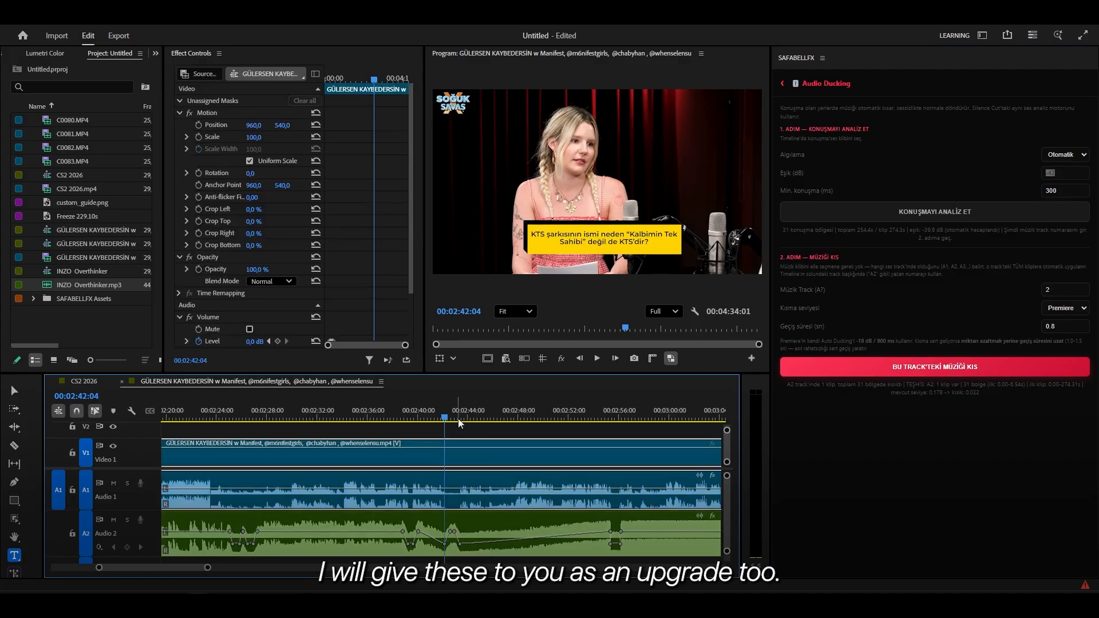
drag(459, 416, 610, 455)
key(equal)
key(equal)
key(space)
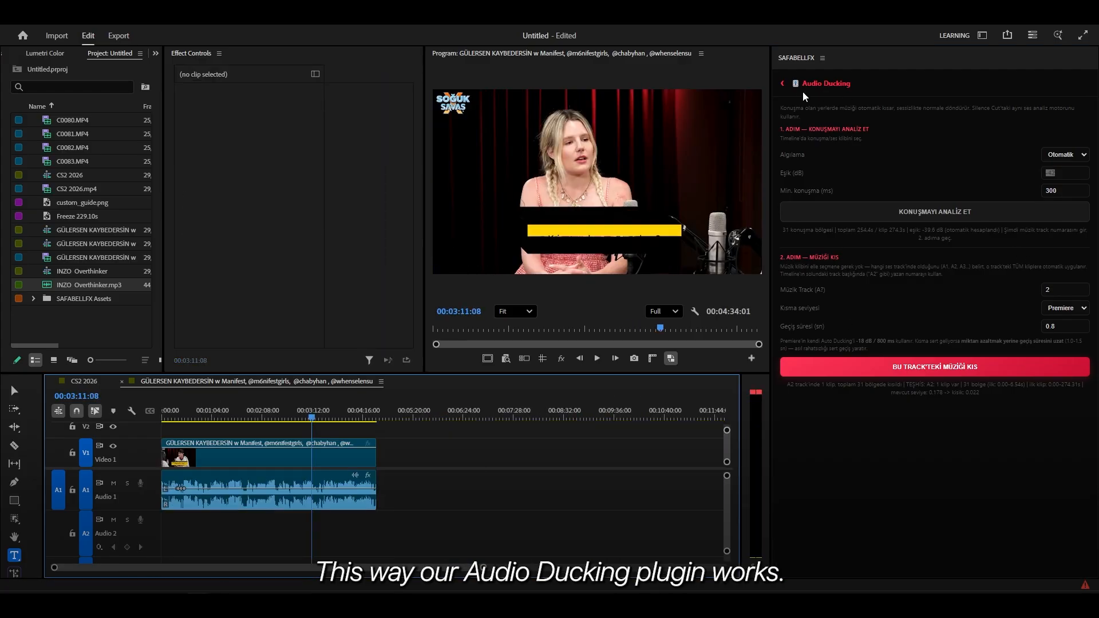
Apply the toolkit's Lowpass Filter audio effect to the interview clip
click(782, 84)
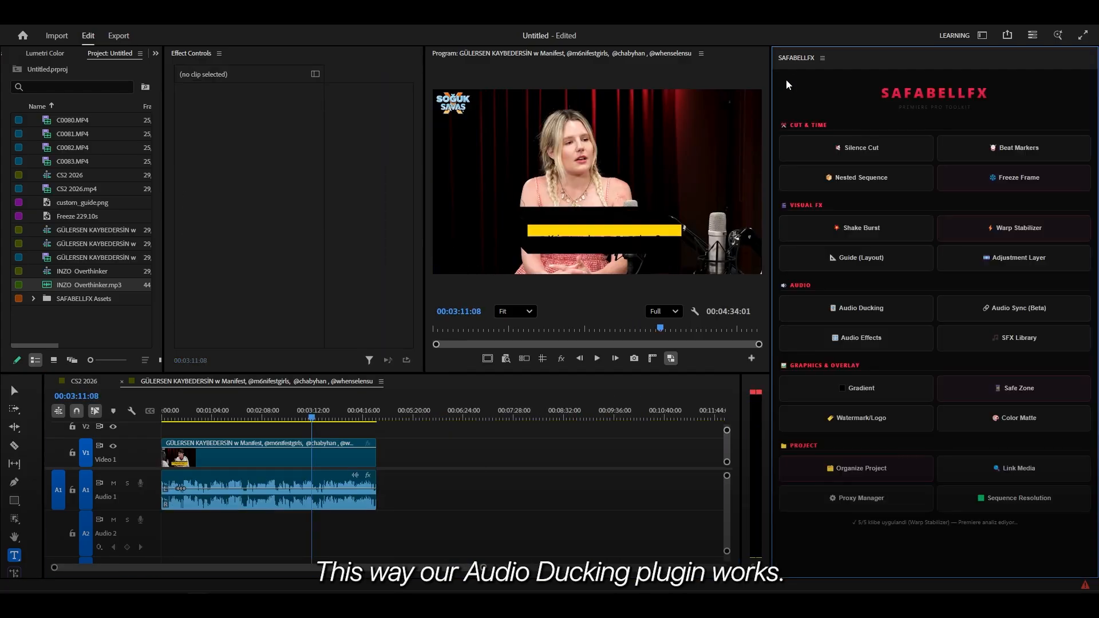
click(296, 456)
click(861, 338)
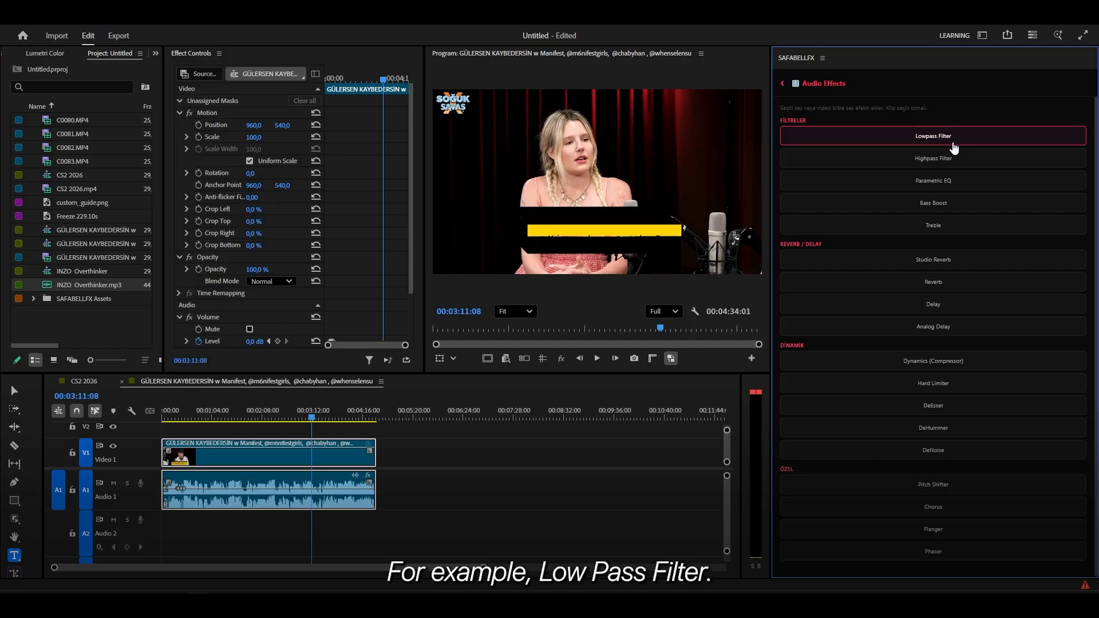
click(951, 143)
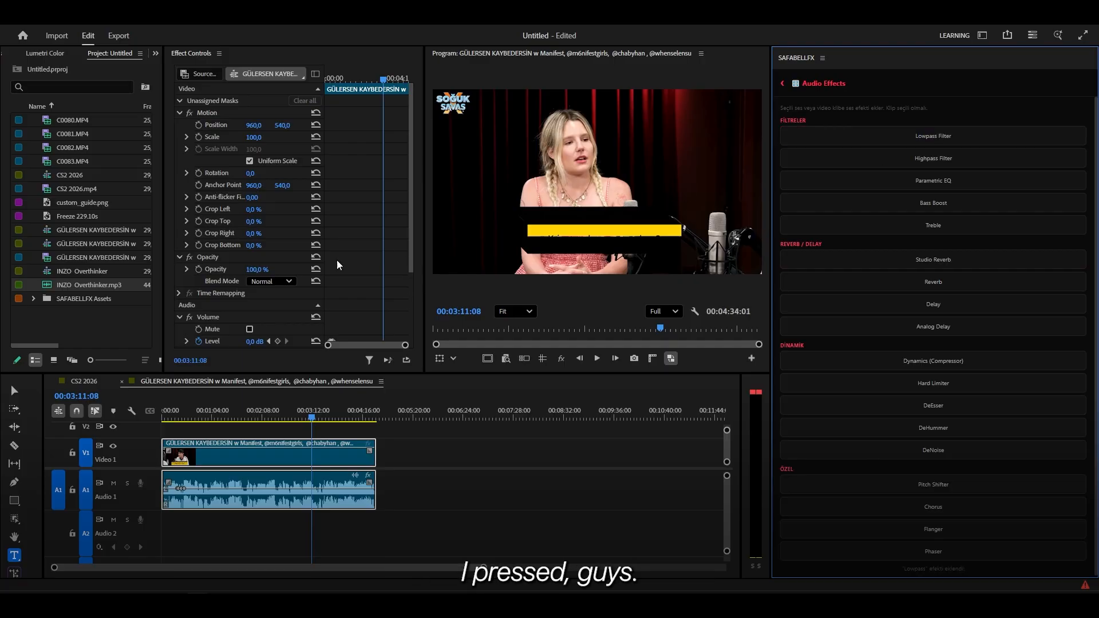
Play back the filtered interview clip and check the Lowpass effect's settings
key(space)
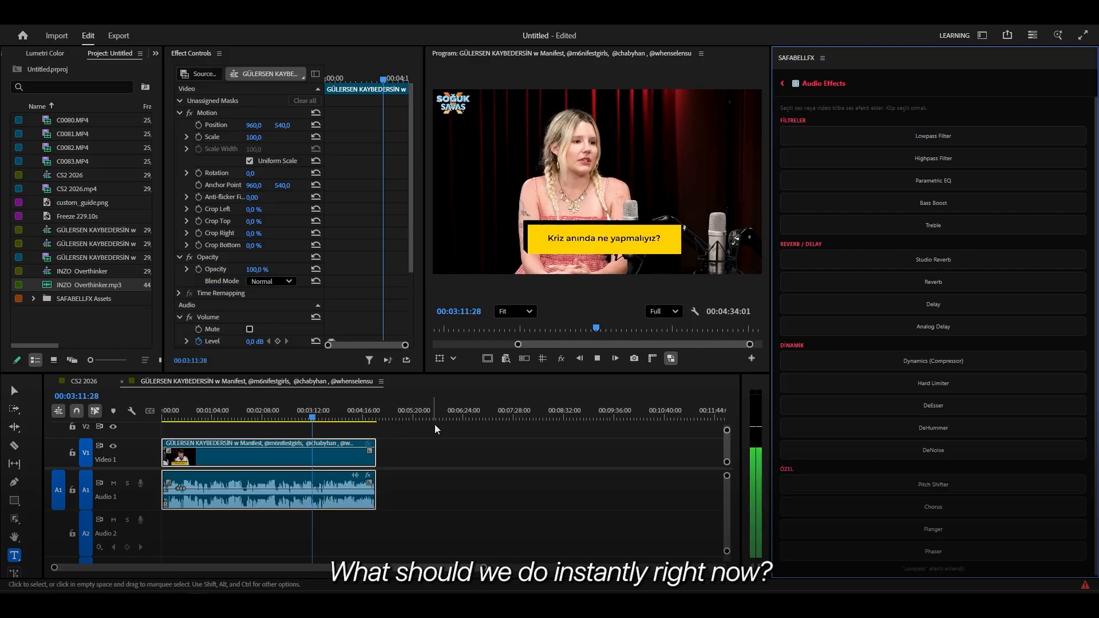
click(447, 439)
click(364, 458)
scroll(338, 248, down, 3)
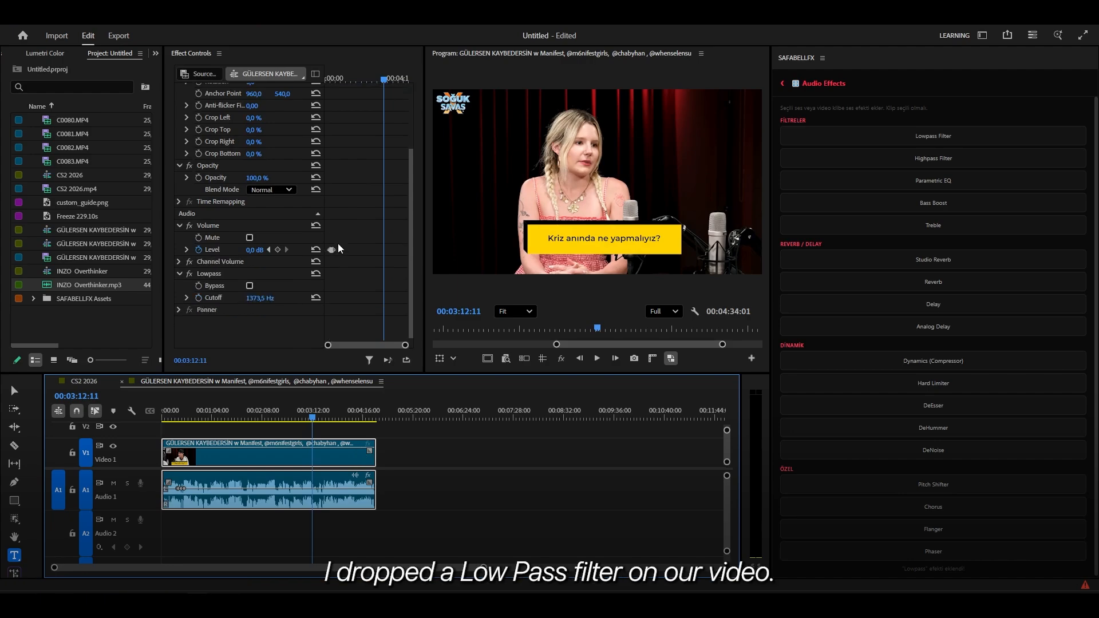
click(223, 277)
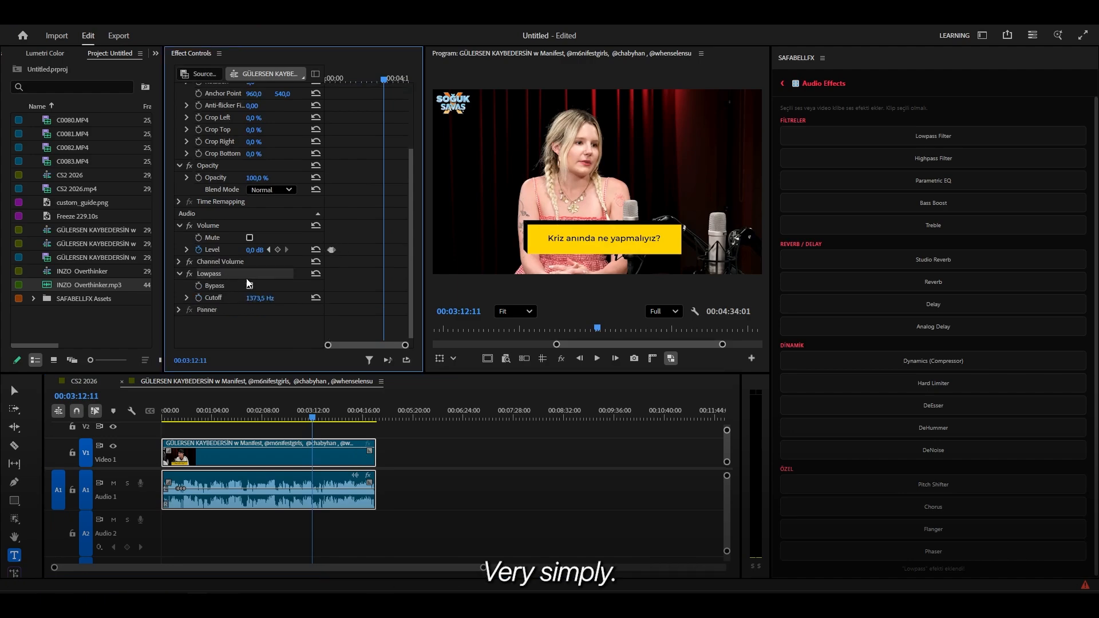
Apply the Hard Limiter, DeHummer and DeNoise audio effects to the interview clip, and try DeEsser as well
click(961, 387)
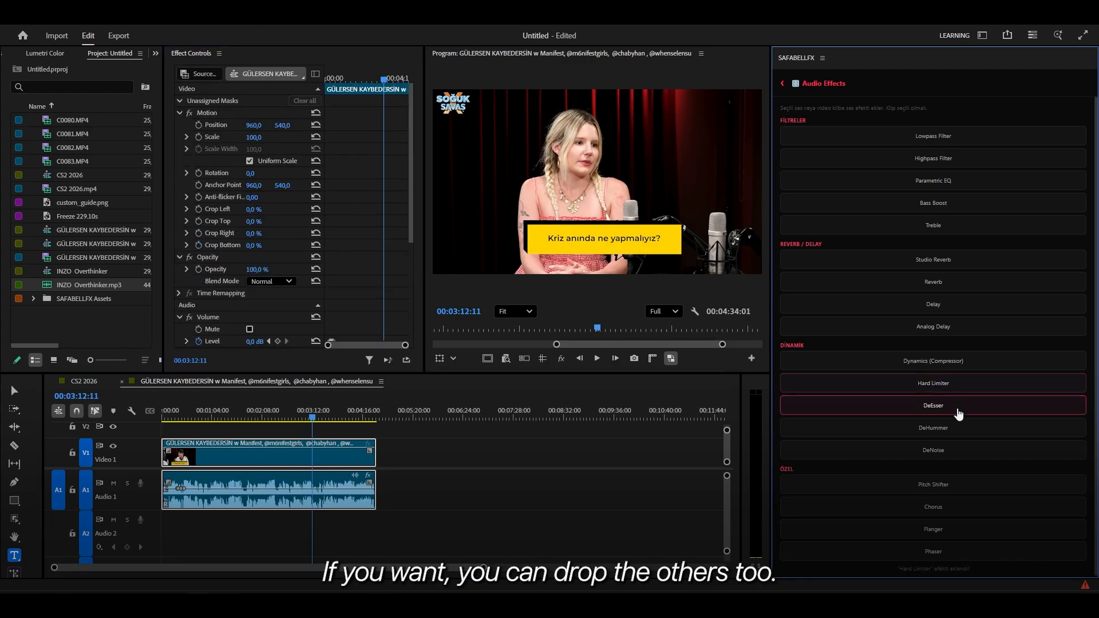
click(956, 407)
click(954, 433)
click(950, 448)
scroll(338, 265, down, 5)
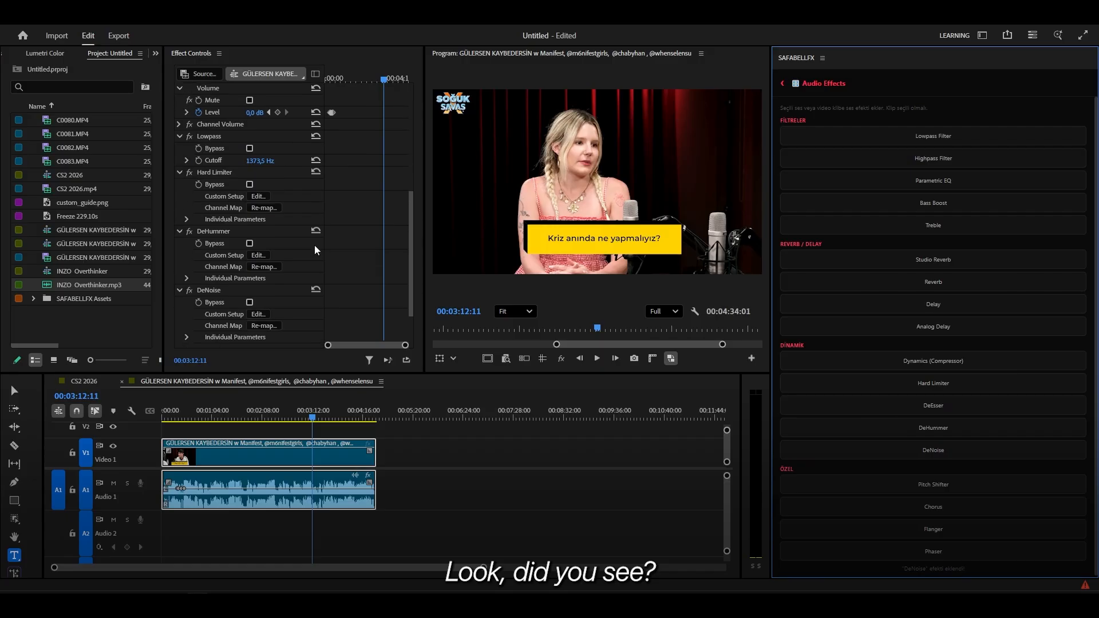
scroll(235, 303, down, 1)
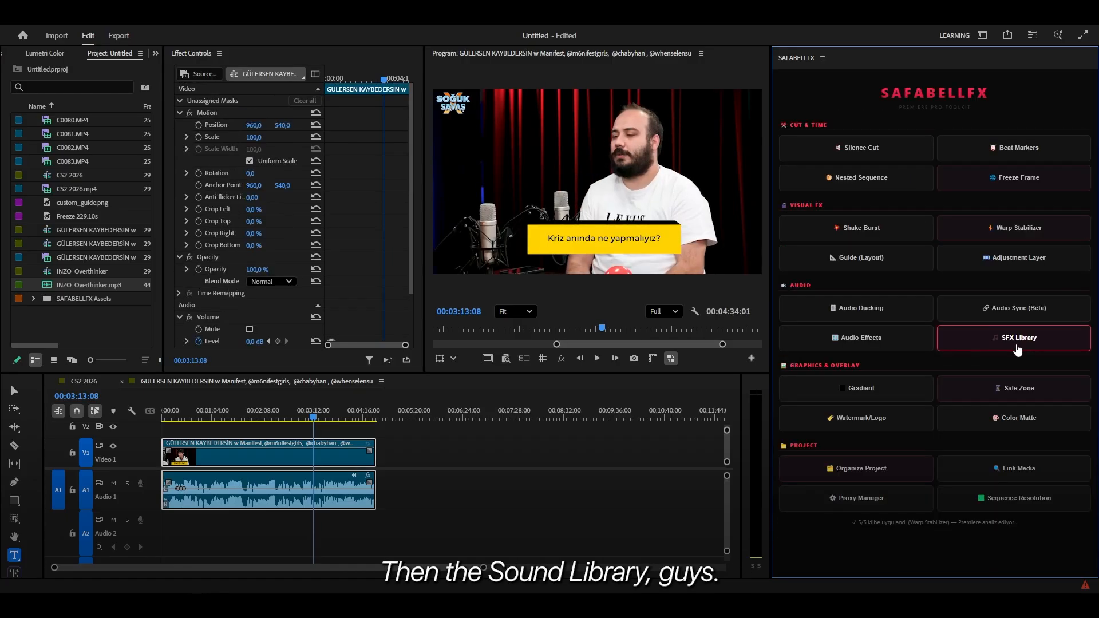
Browse the toolkit's SFX Library and import the Deep Whoosh sound into the project
click(1017, 349)
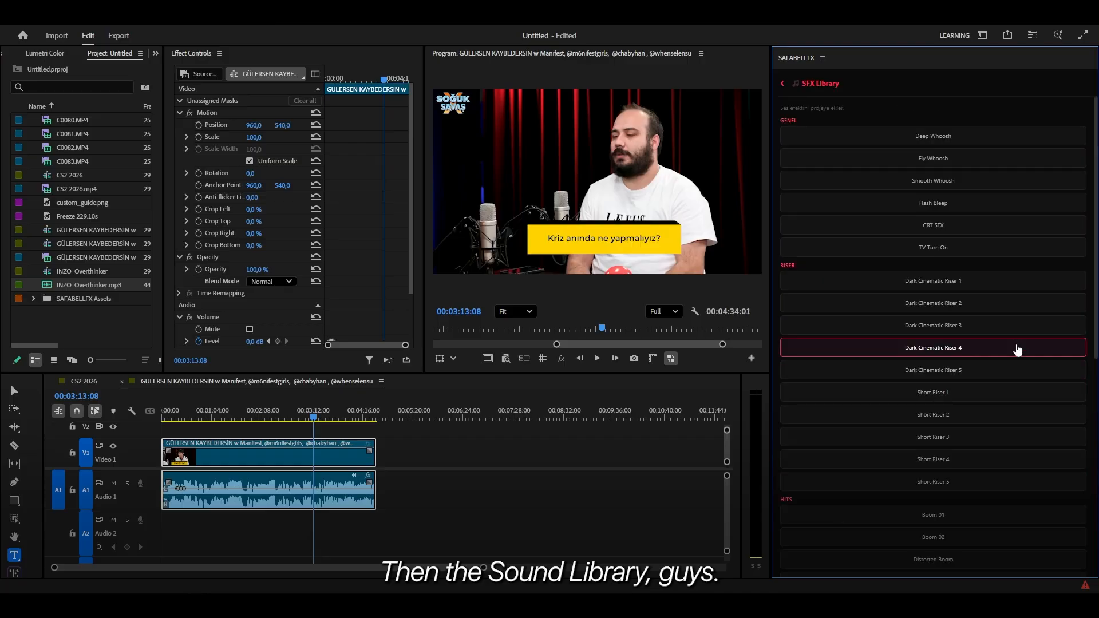
scroll(1086, 446, down, 7)
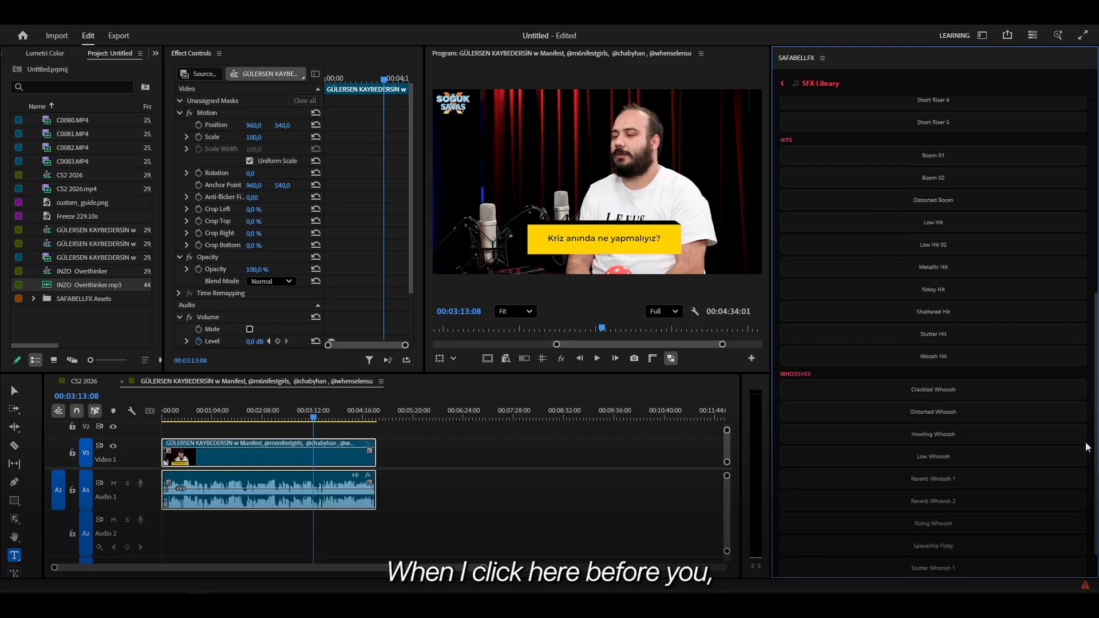
drag(1095, 464, 1069, 243)
click(943, 138)
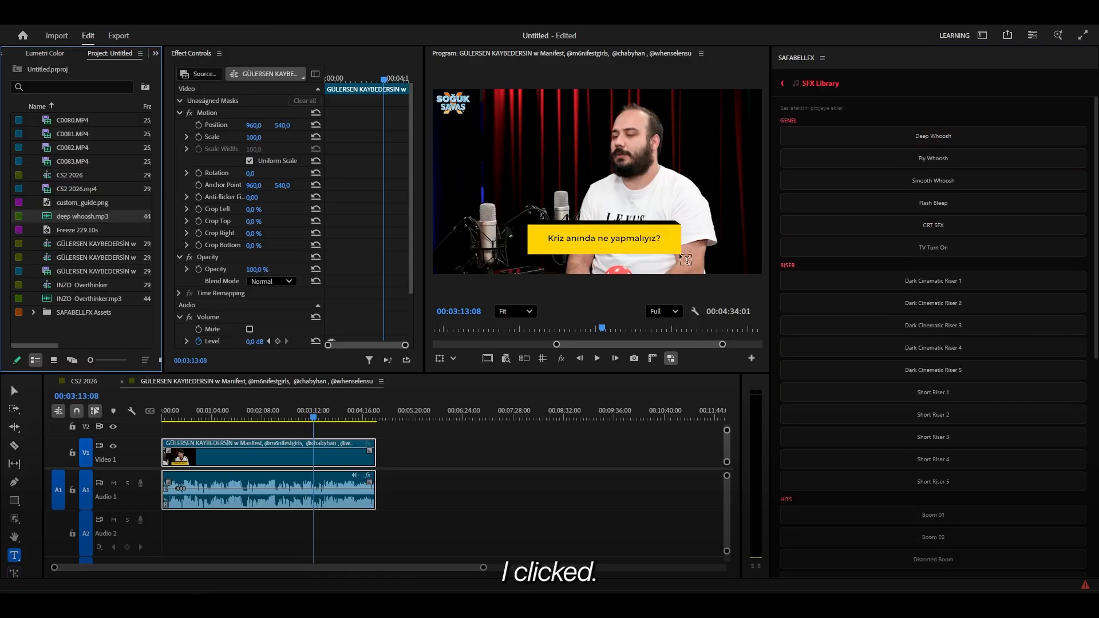
Place deep whoosh.mp3 on audio track A2 at 00:03:13:08 and play it back
drag(324, 533, 287, 492)
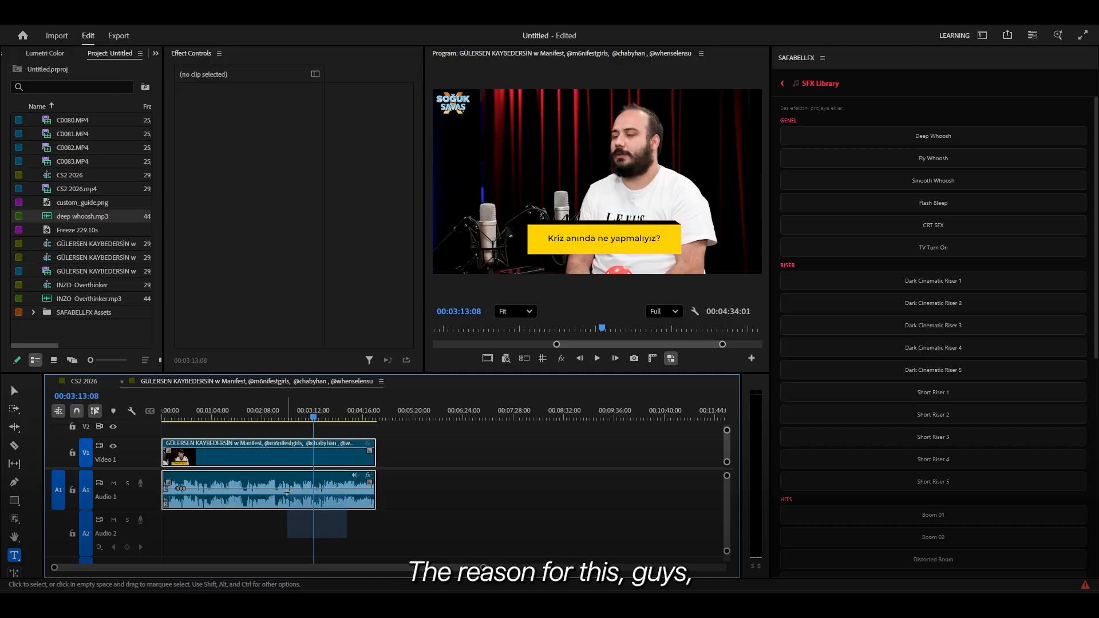
click(342, 535)
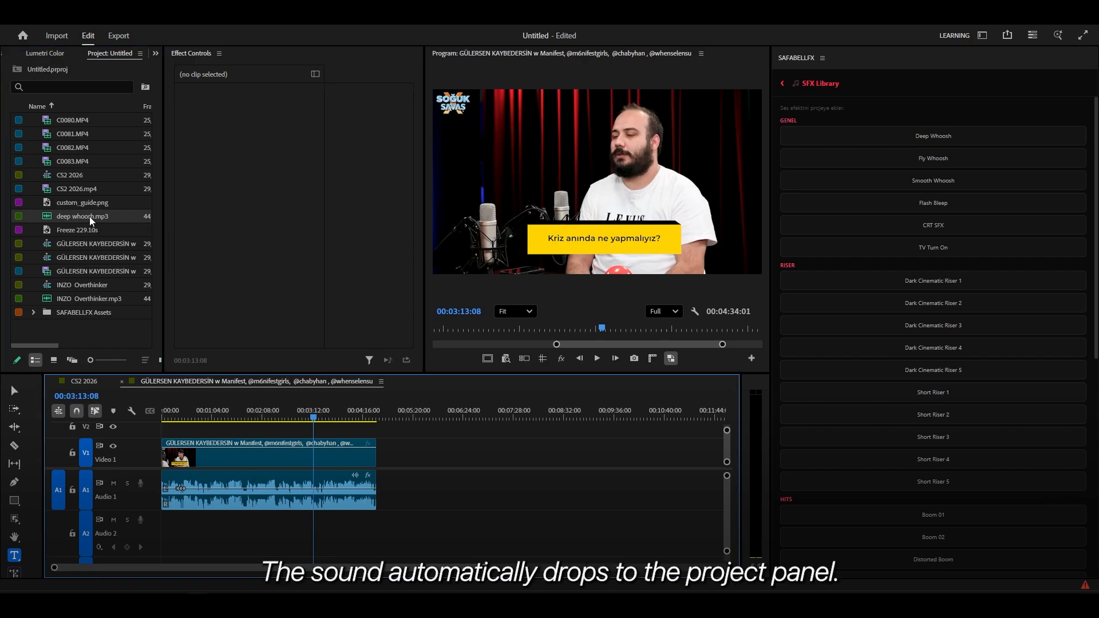
drag(63, 216, 331, 519)
key(=)
key(=)
key(=)
key(=)
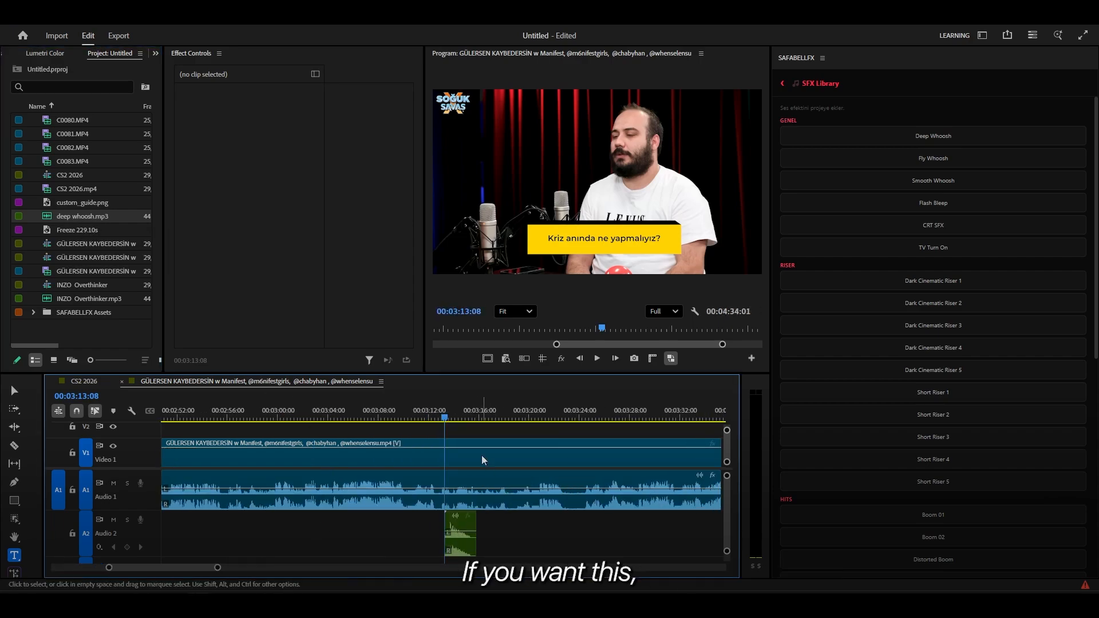
key(=)
key(space)
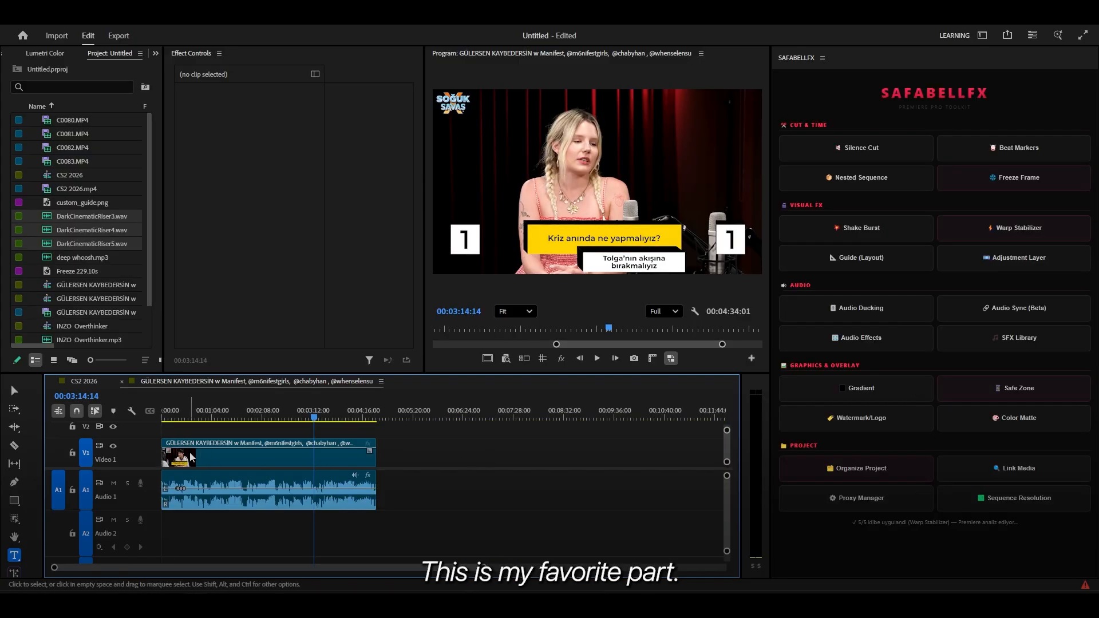
Add a horizontal (Yatay) subtitle gradient above the whole interview clip with the toolkit's Gradient tool
scroll(150, 475, up, 1)
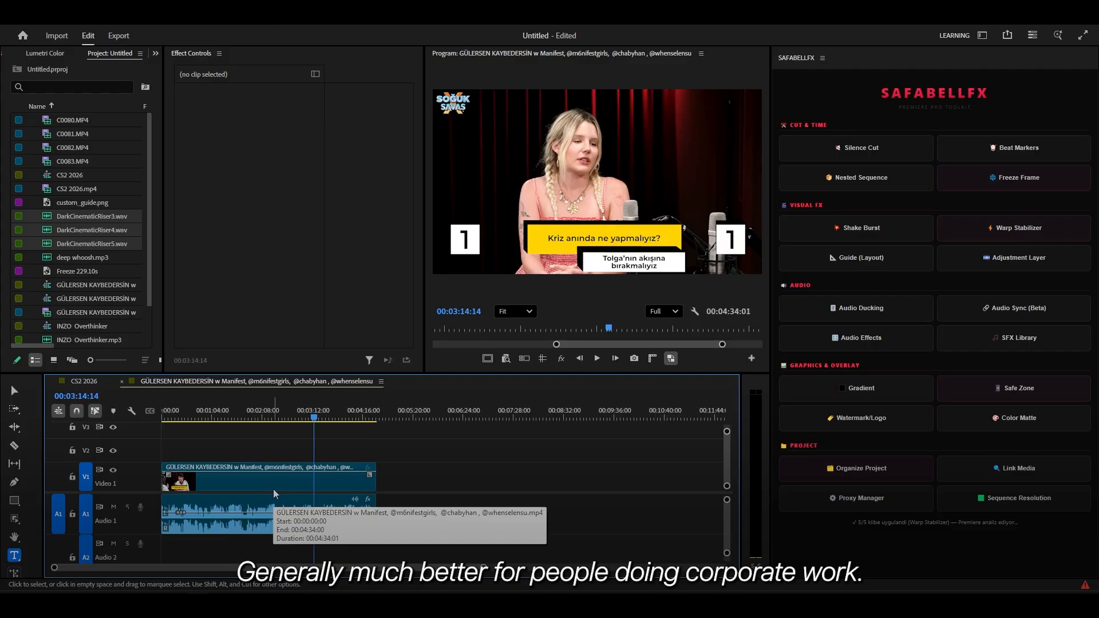
click(862, 388)
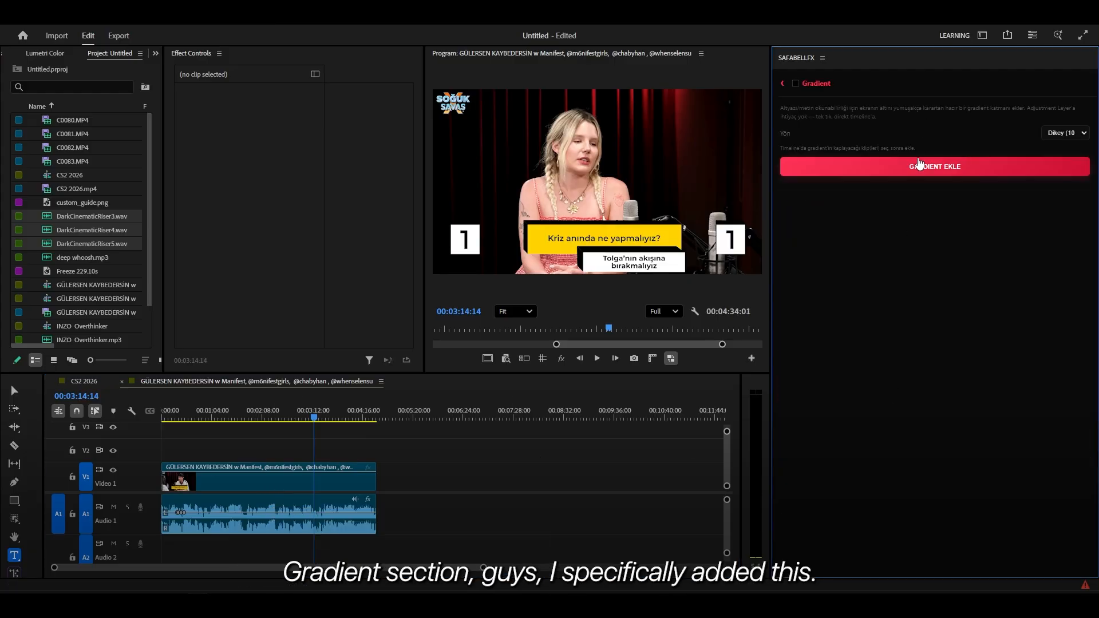
click(1064, 133)
click(1027, 154)
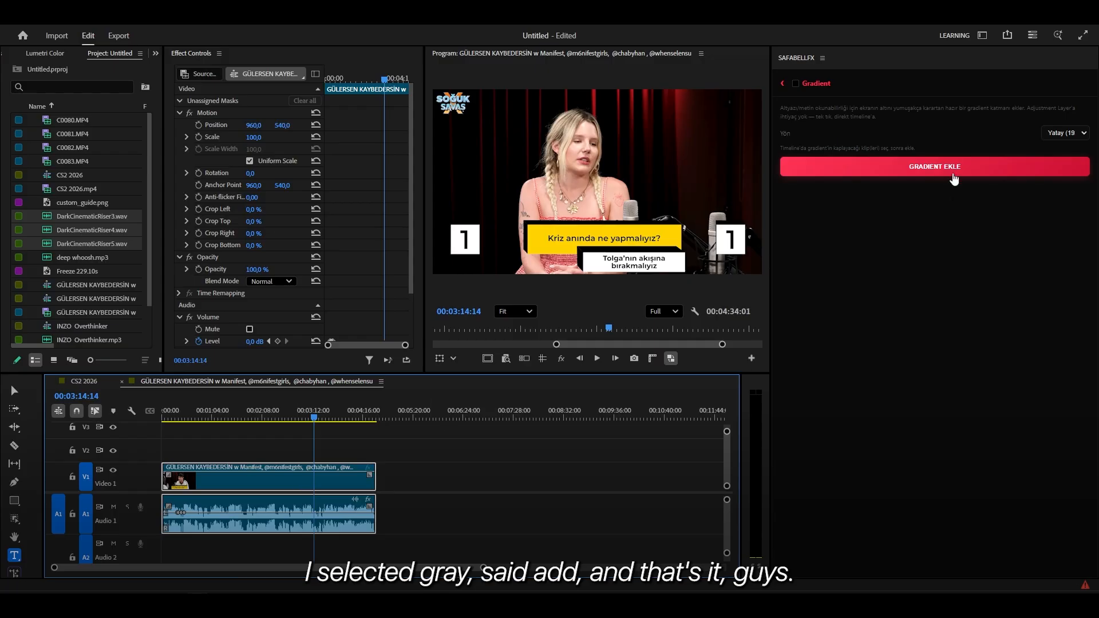
click(951, 172)
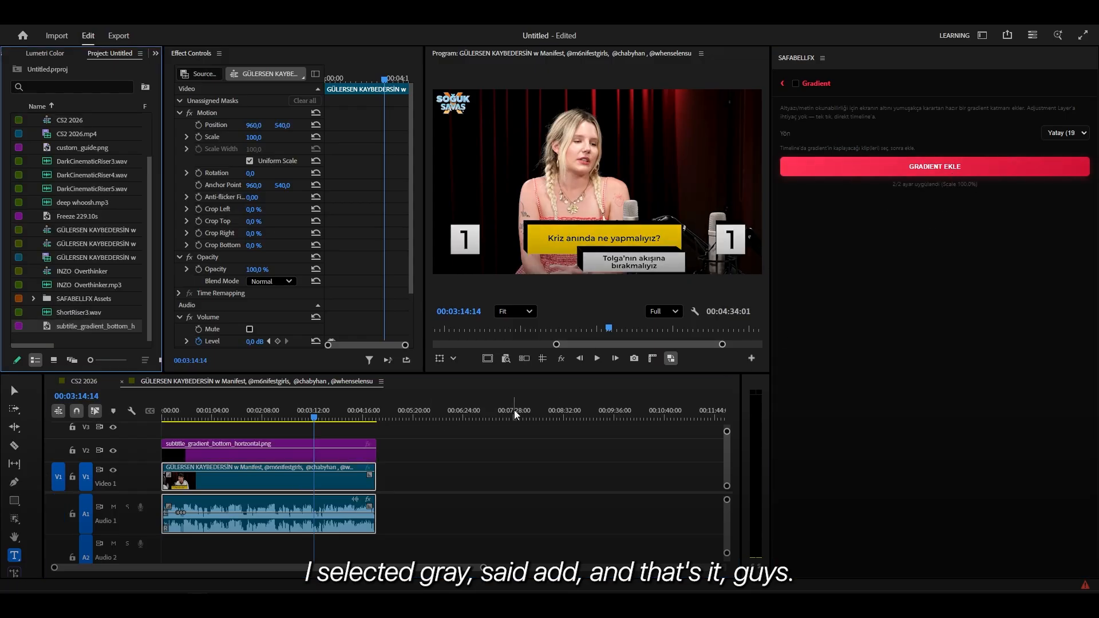
Disable and re-enable the gradient clip on V2 to compare how readable the subtitle text is
click(305, 447)
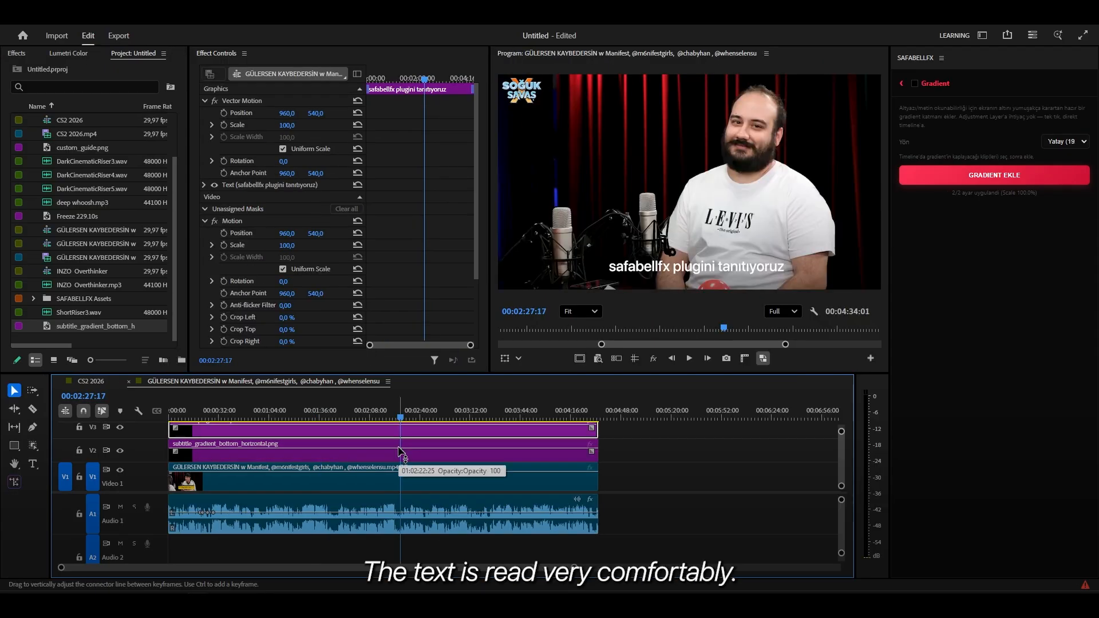
click(400, 453)
key(shift+e)
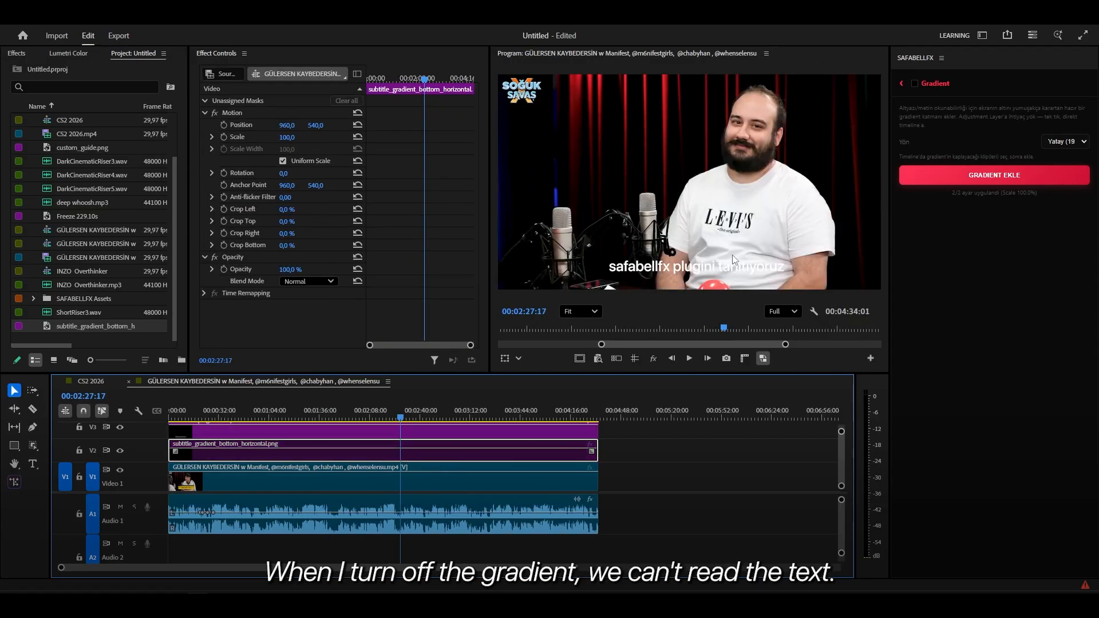
key(shift+e)
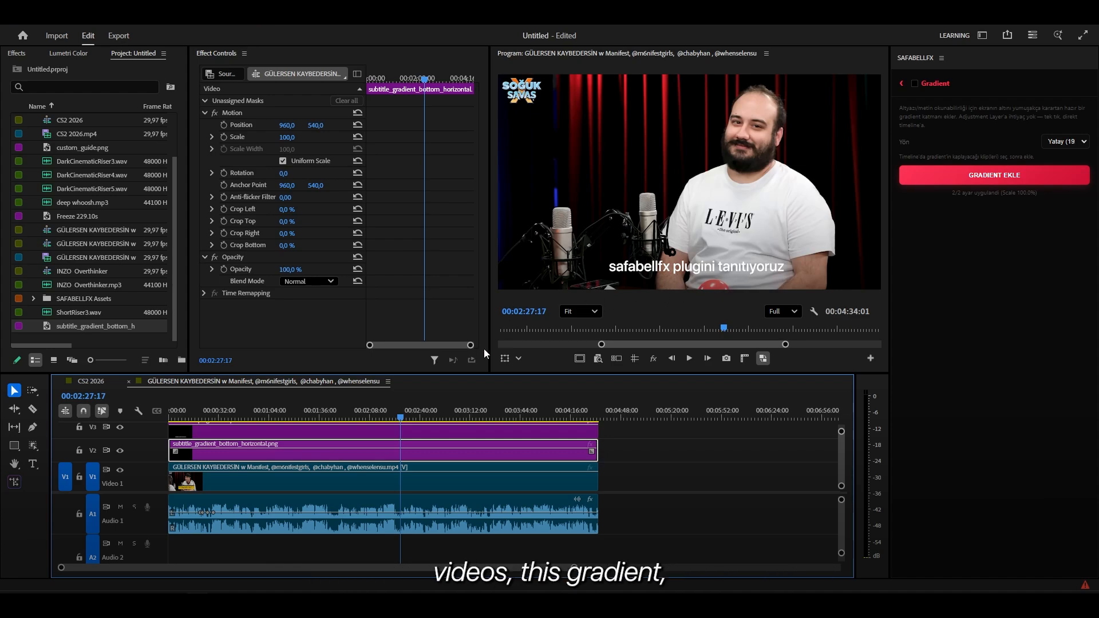
Try placing the soğuk savaş logo on V2 at 00:03:45:16 and manually scaling it to about 29% beside the guest
click(424, 430)
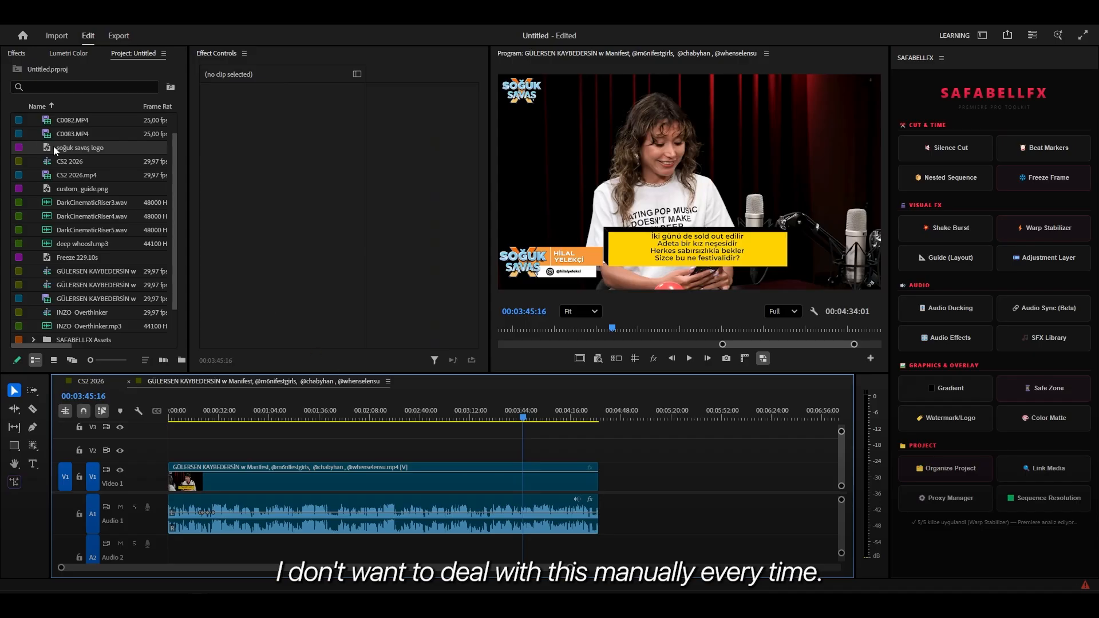
drag(55, 150, 579, 455)
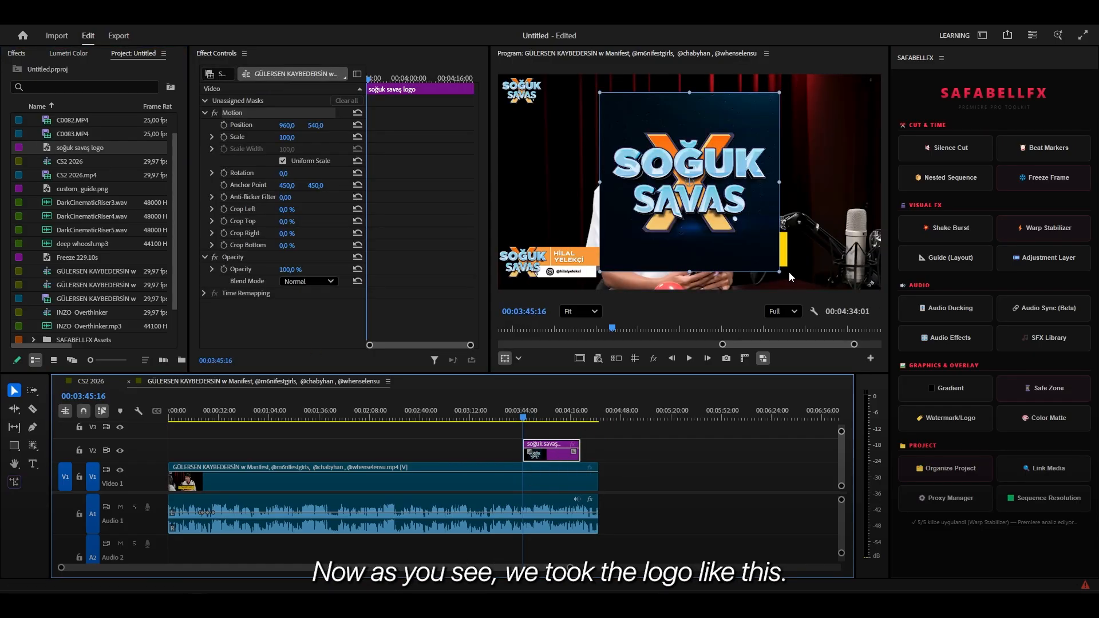
drag(777, 273, 840, 151)
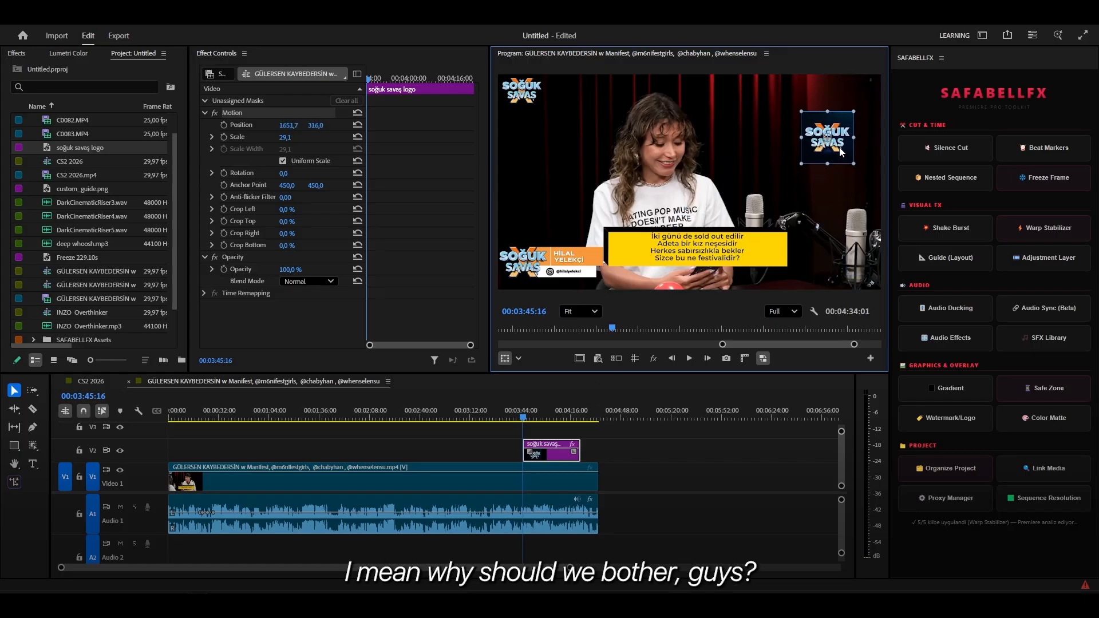
Undo the manual logo placement and scaling on V2
key(ctrl+z)
key(ctrl+z)
key(ctrl+z)
key(ctrl+z)
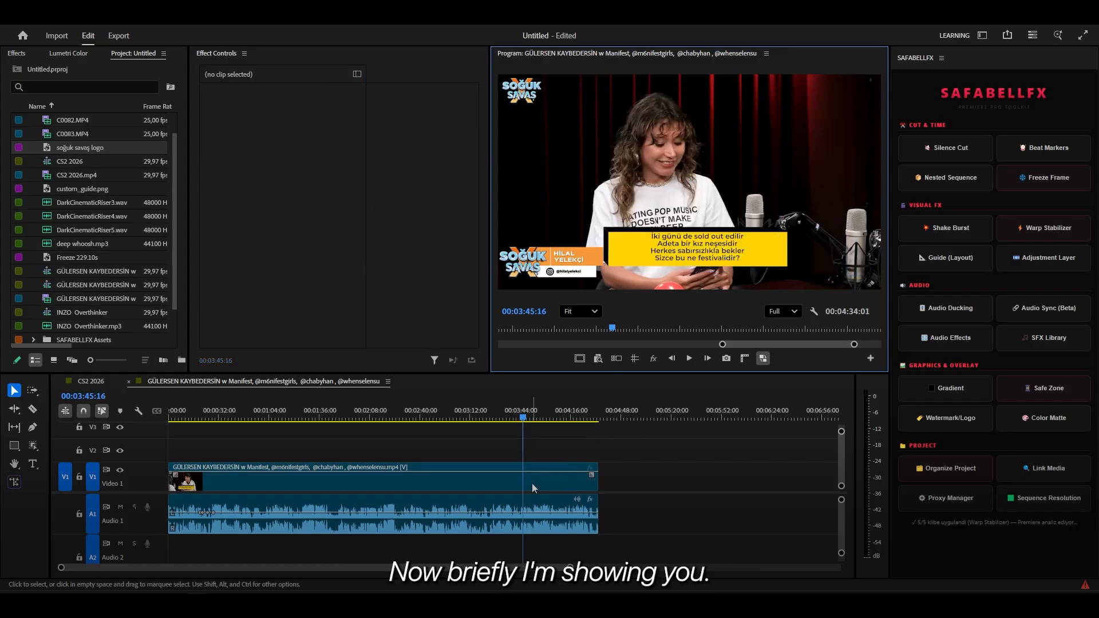
Add the desktop image channels4_profile as a watermark over the interview clip with the toolkit's Watermark/Logo tool, position Sağ Alt
click(533, 483)
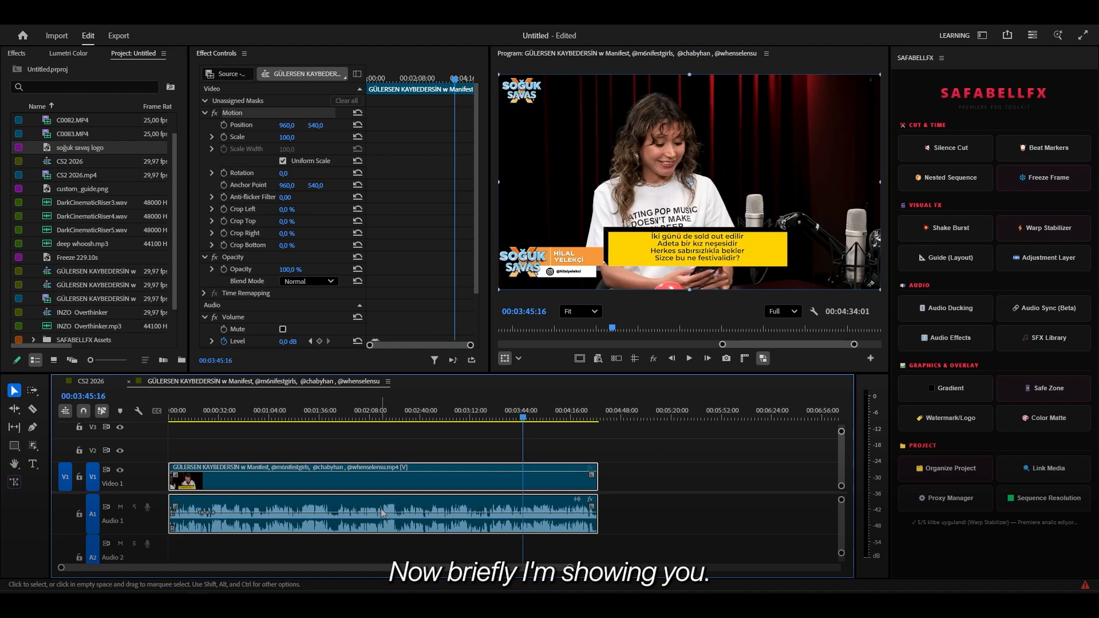
click(963, 418)
click(1072, 133)
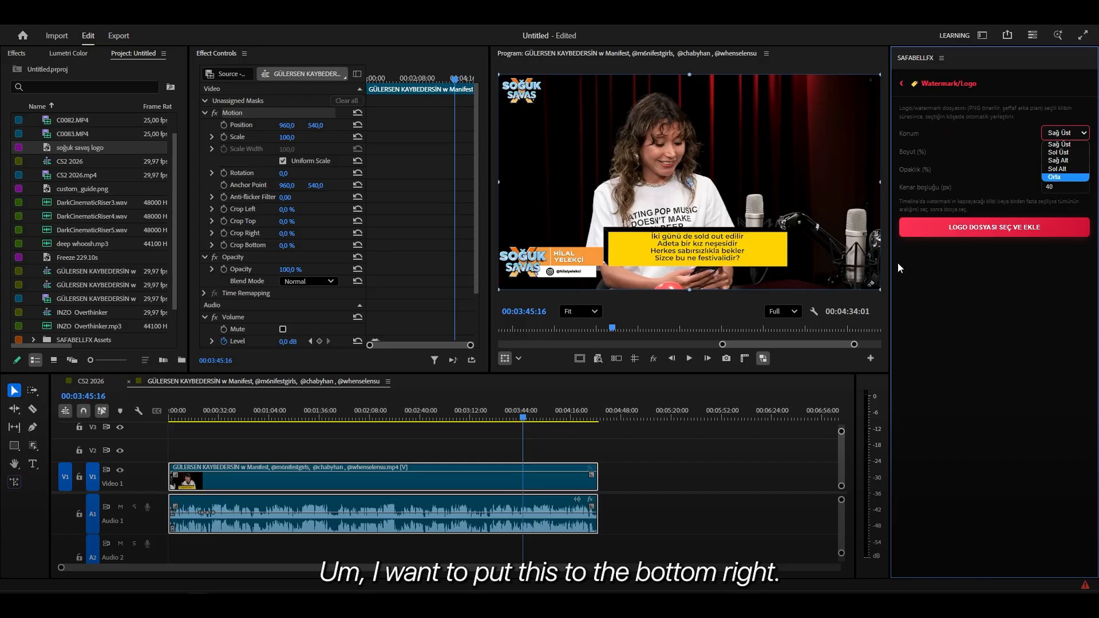
click(1074, 161)
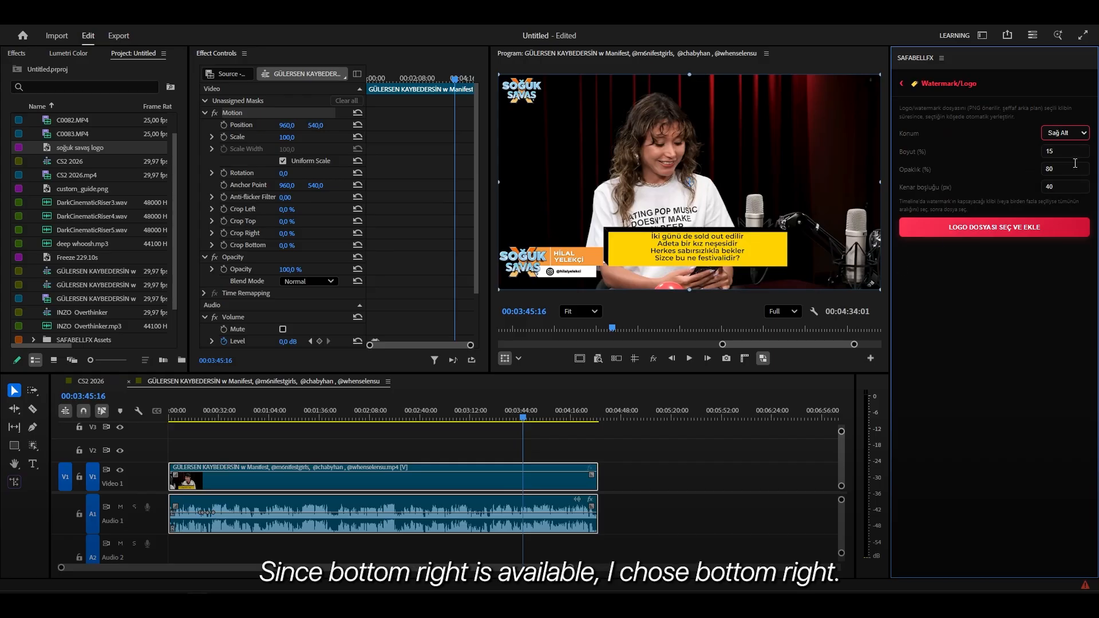
click(1047, 226)
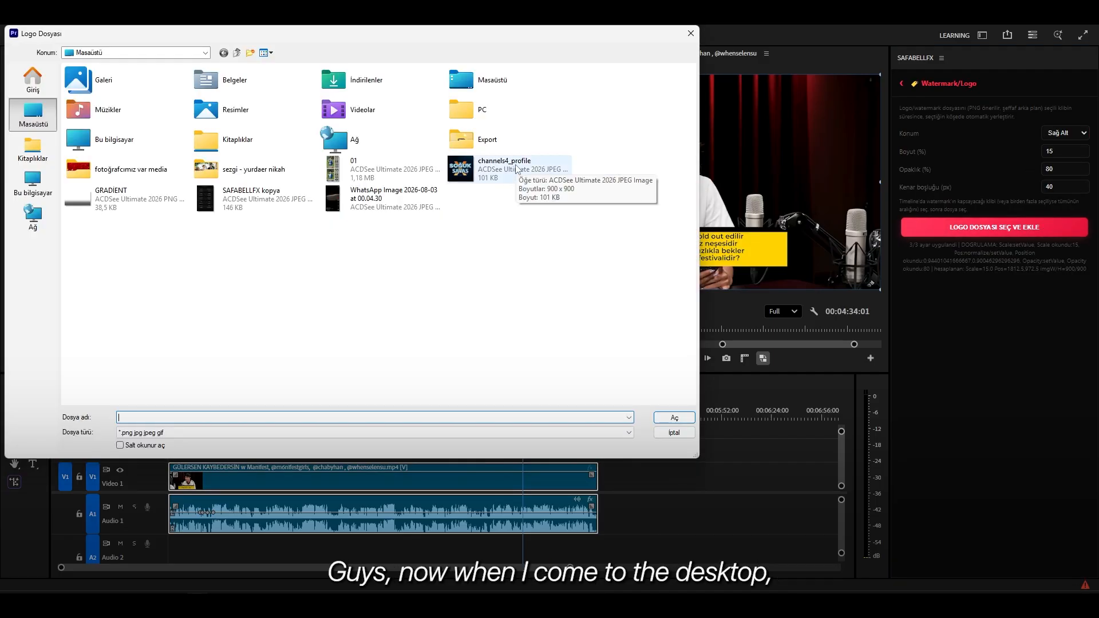
double_click(515, 166)
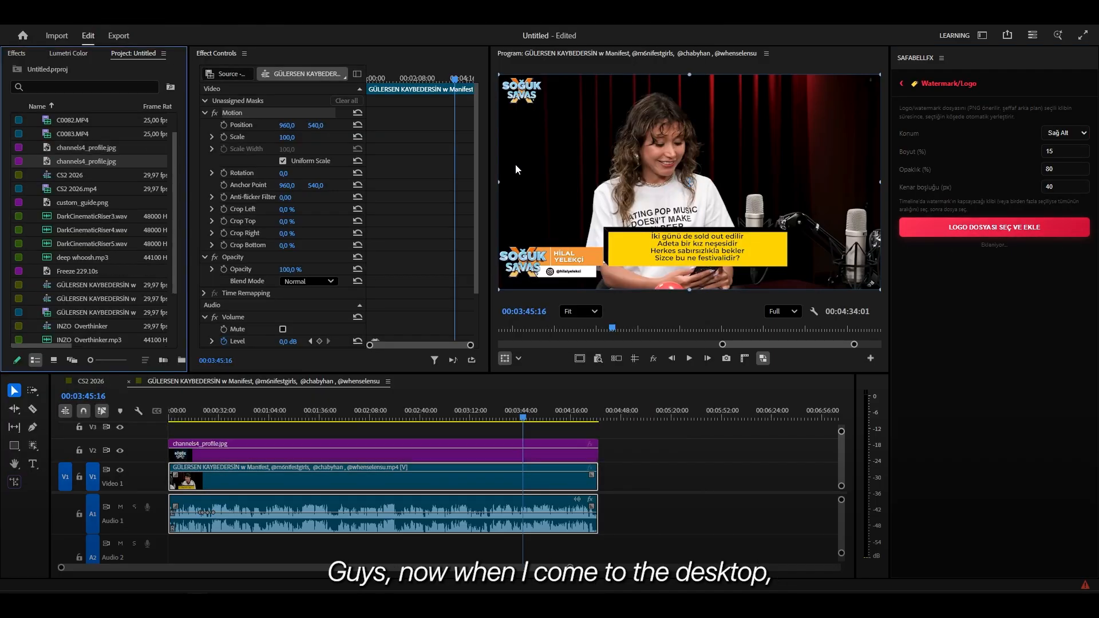
Inspect the watermark up close, raise the channels4_profile.jpg clip's opacity to 100%, and try lower and higher opacity levels
click(524, 455)
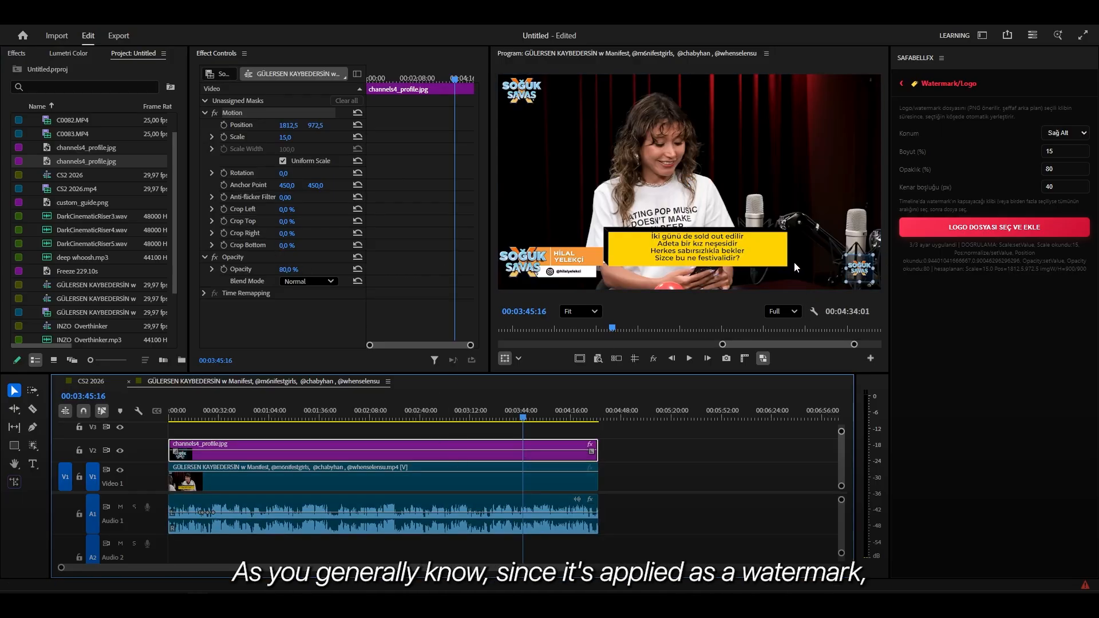
scroll(865, 273, up, 5)
scroll(865, 273, down, 6)
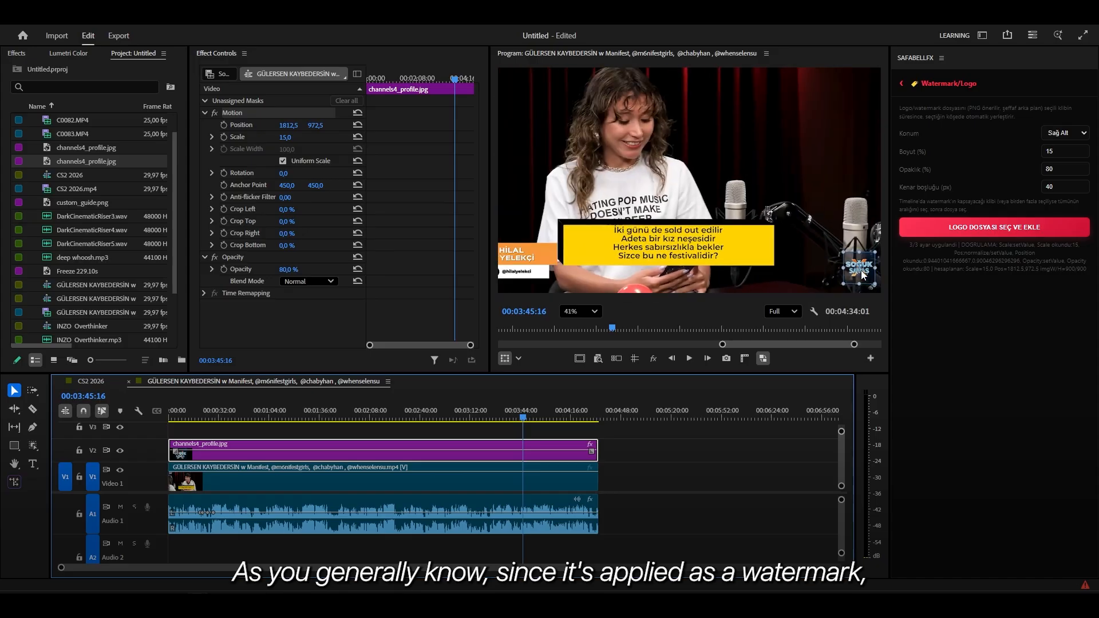
scroll(867, 284, up, 1)
drag(285, 274, 499, 277)
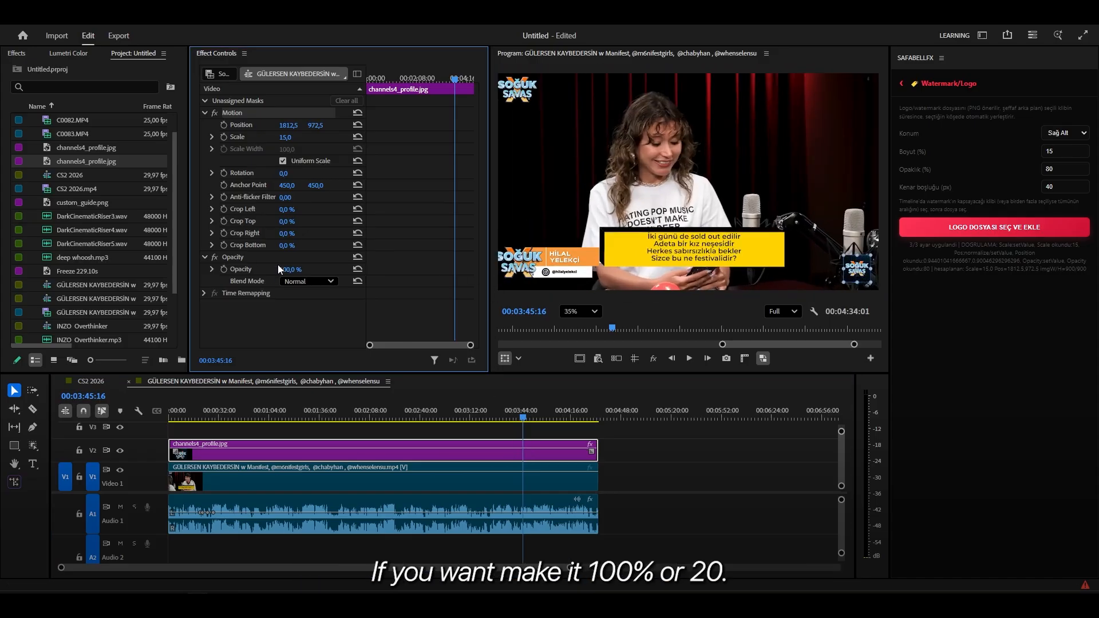
drag(289, 268, 232, 269)
drag(307, 269, 334, 280)
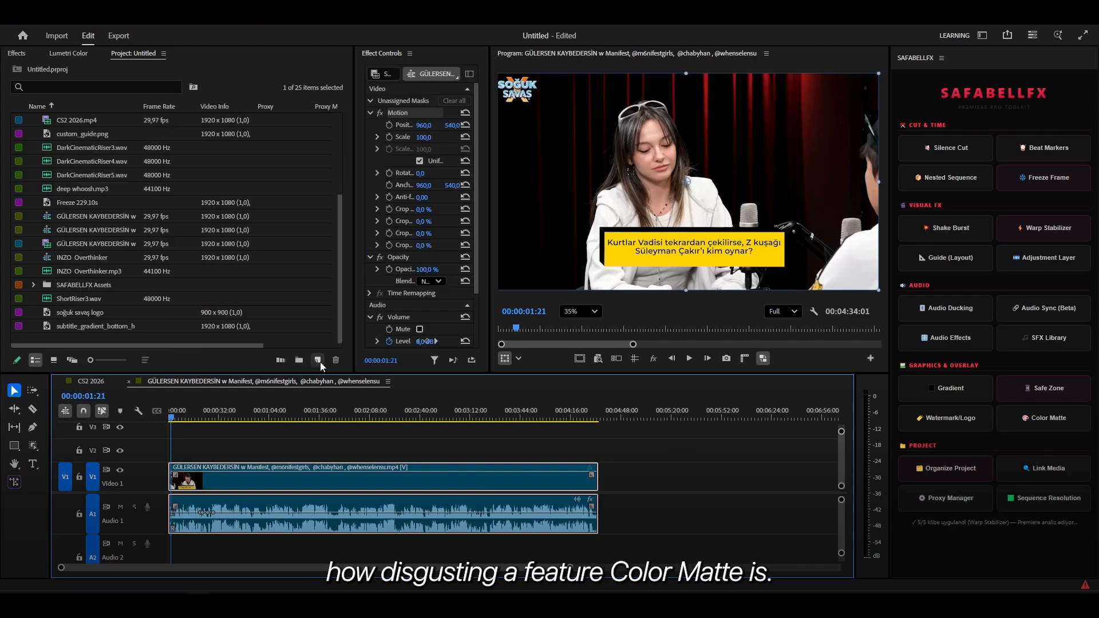
Create a red Color Matte in the project and place it on V2 over the interview clip
click(317, 360)
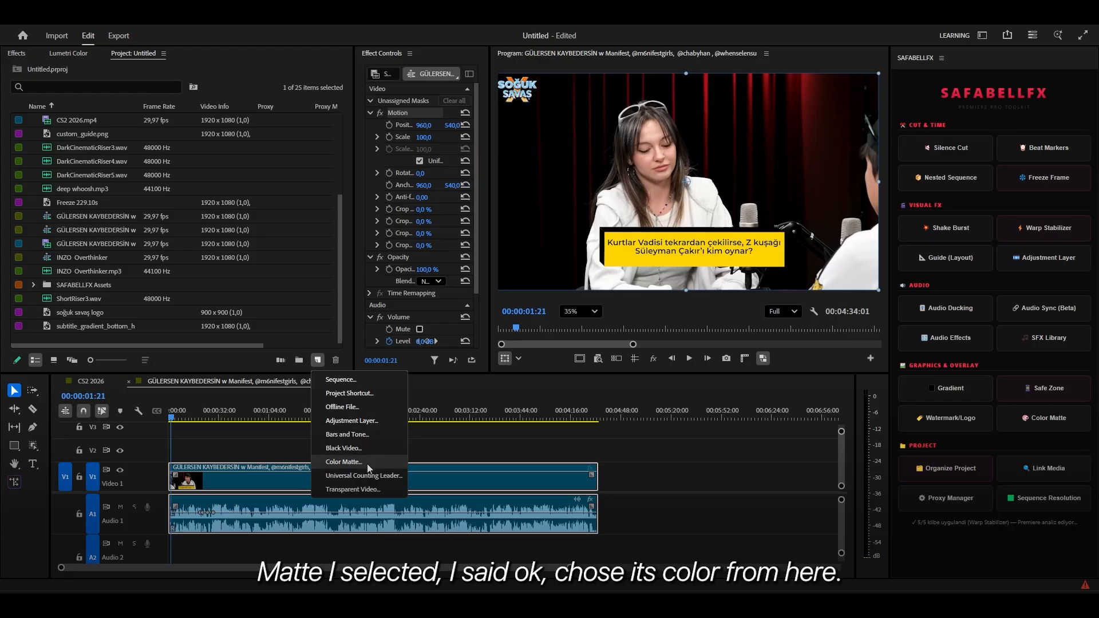
click(343, 468)
click(586, 353)
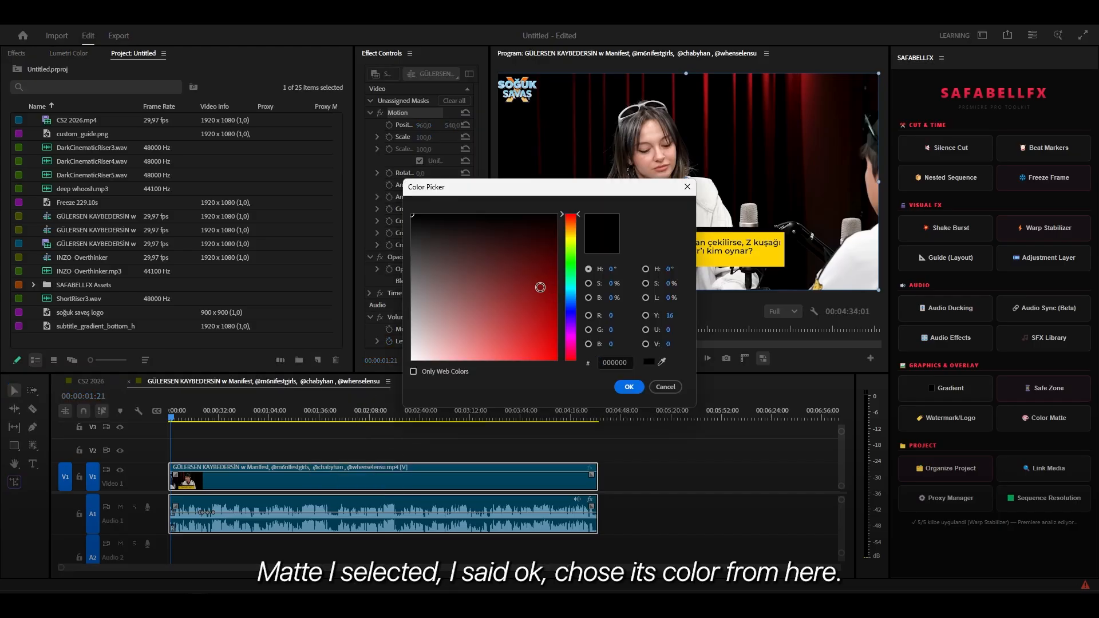
click(540, 287)
click(628, 387)
click(542, 318)
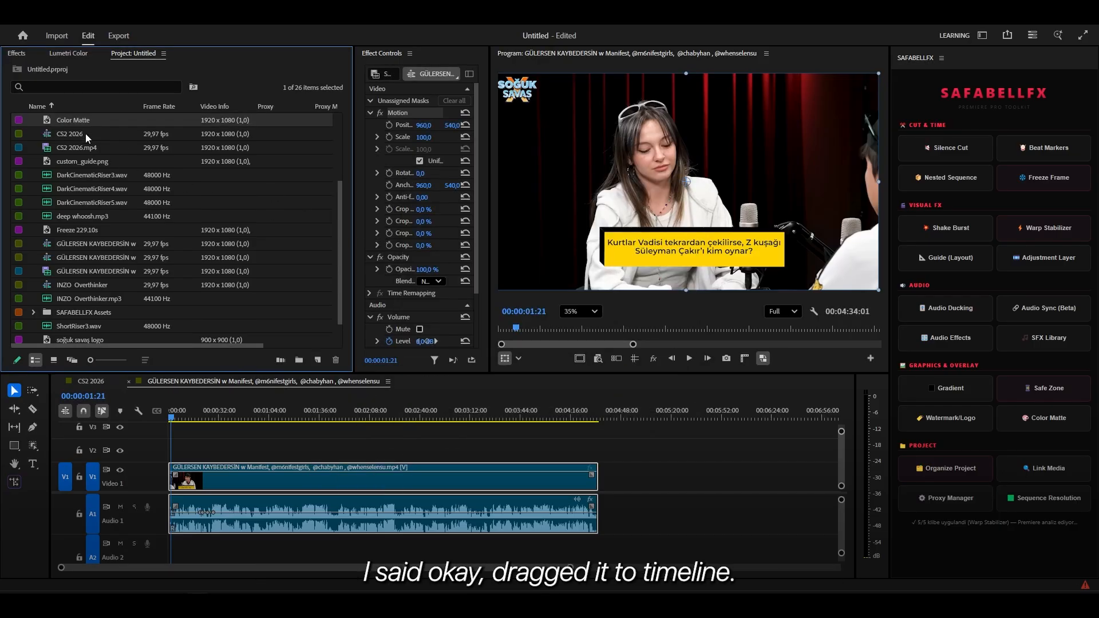
drag(228, 381, 279, 453)
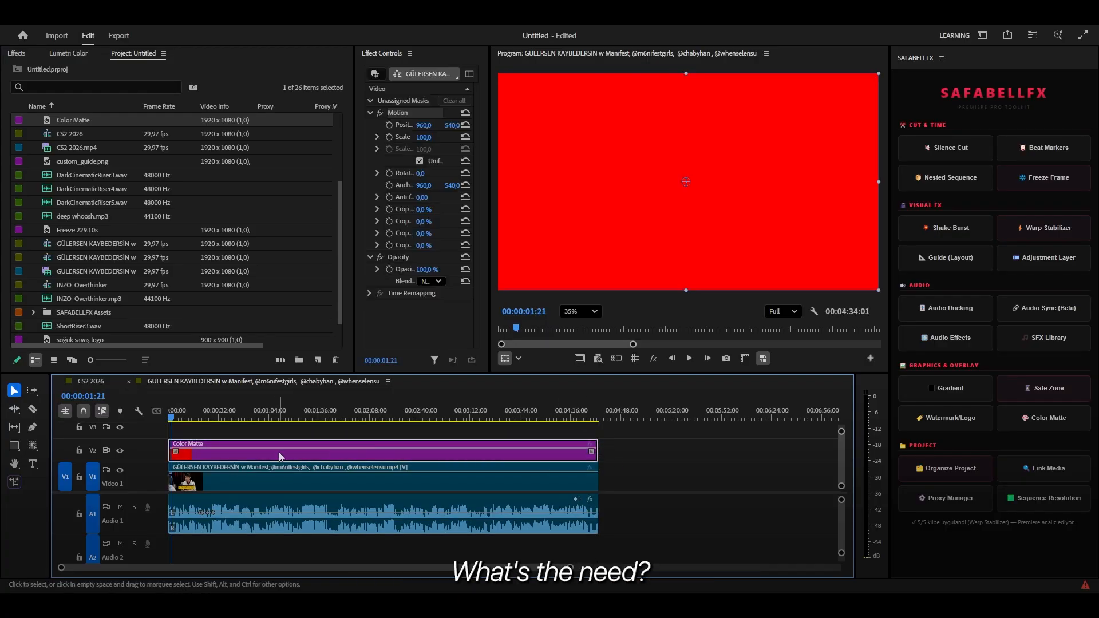
Delete the red matte from V2, then add the Yellow matte above the interview clip using the toolkit's Color Matte tool
key(Delete)
click(1049, 418)
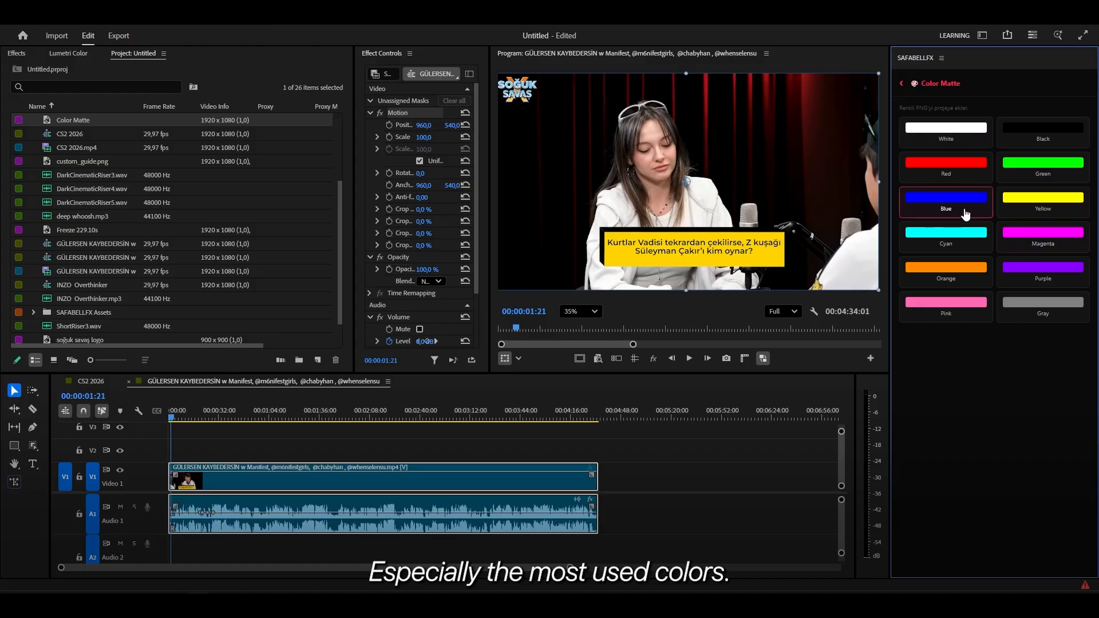
click(1056, 206)
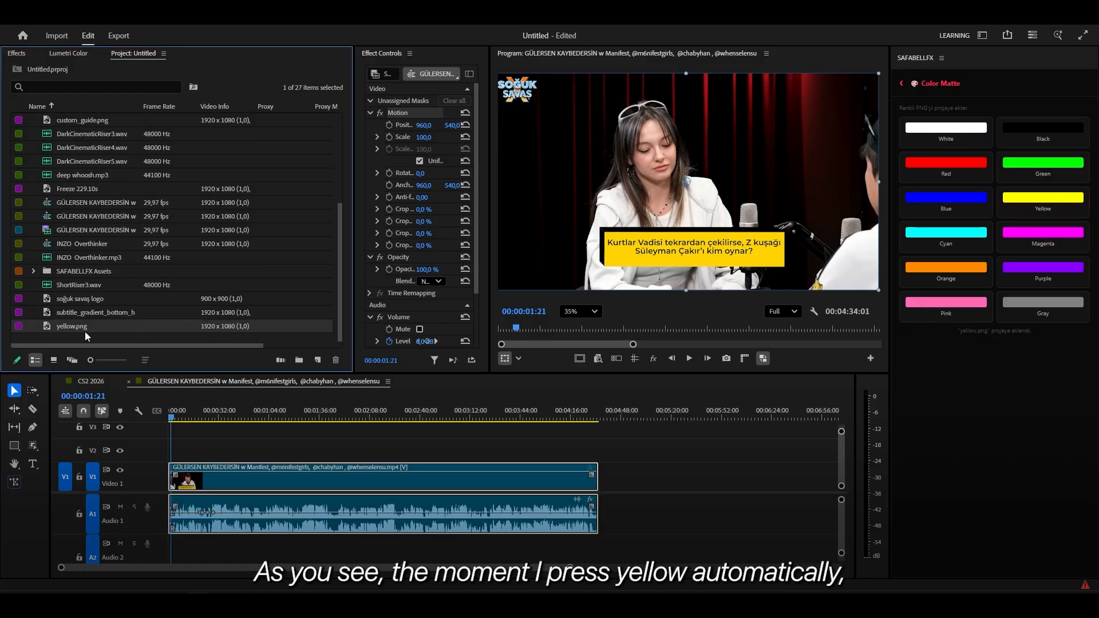
drag(171, 428, 603, 456)
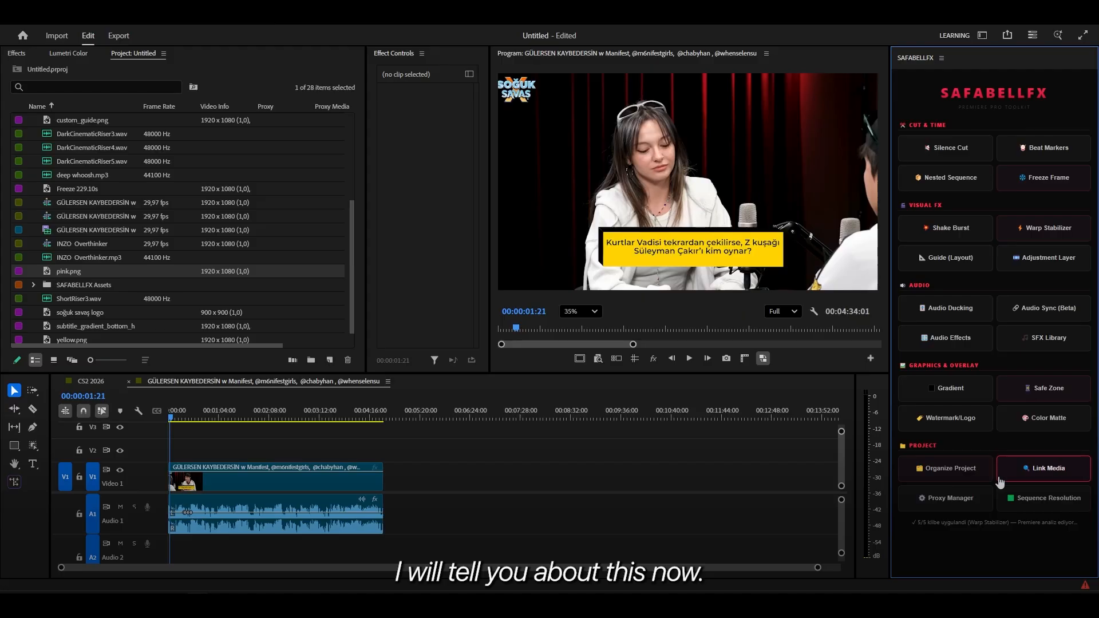
Reveal the open interview sequence in the project
click(297, 477)
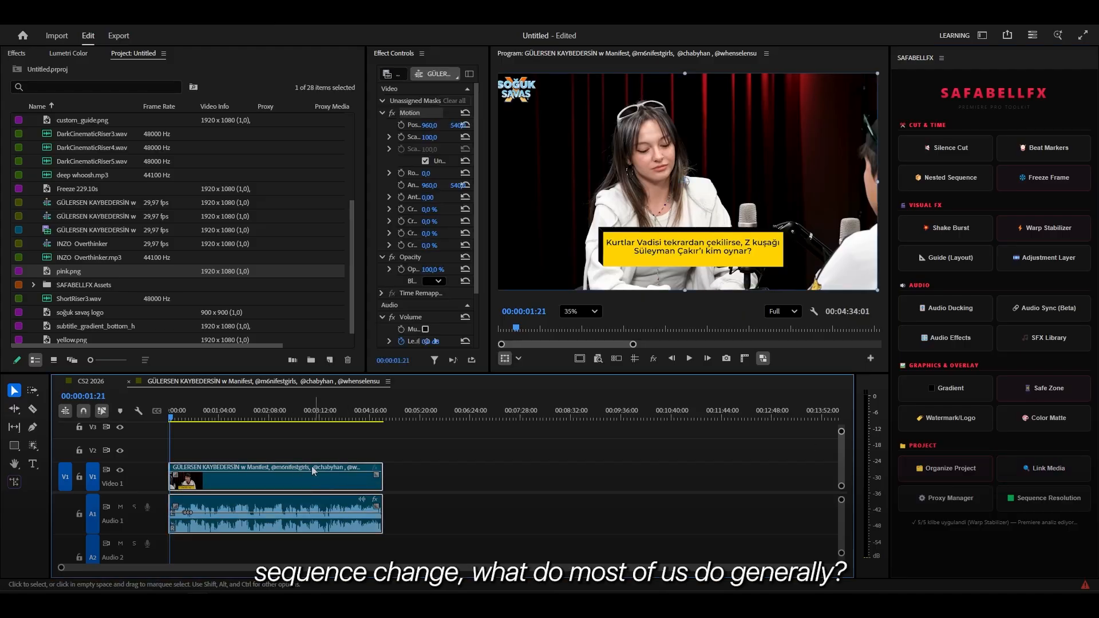
right_click(286, 489)
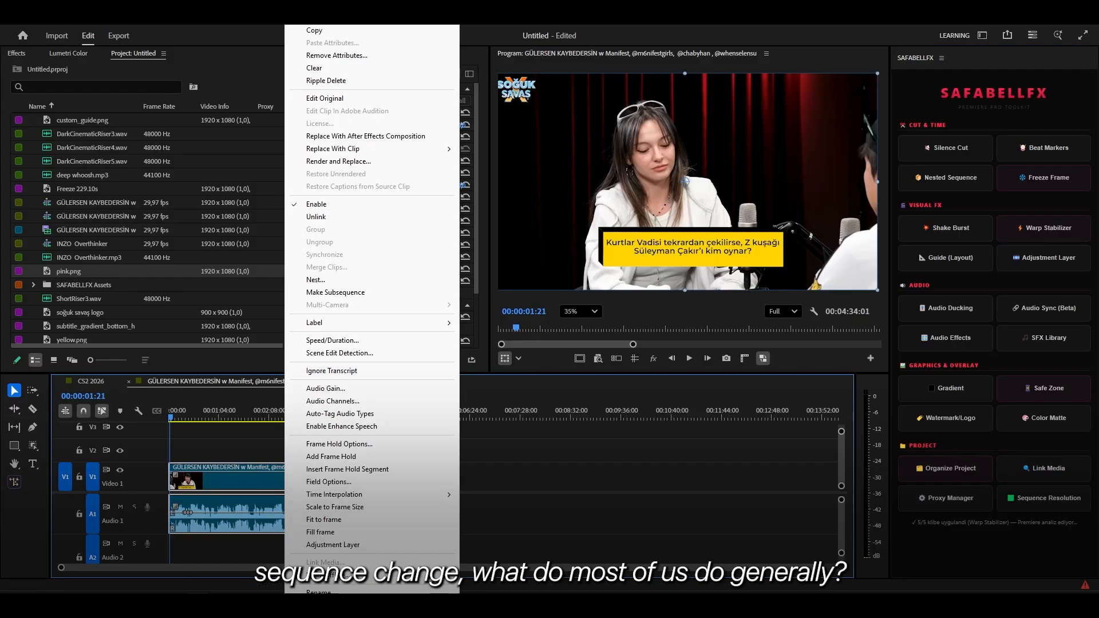
click(249, 497)
right_click(198, 383)
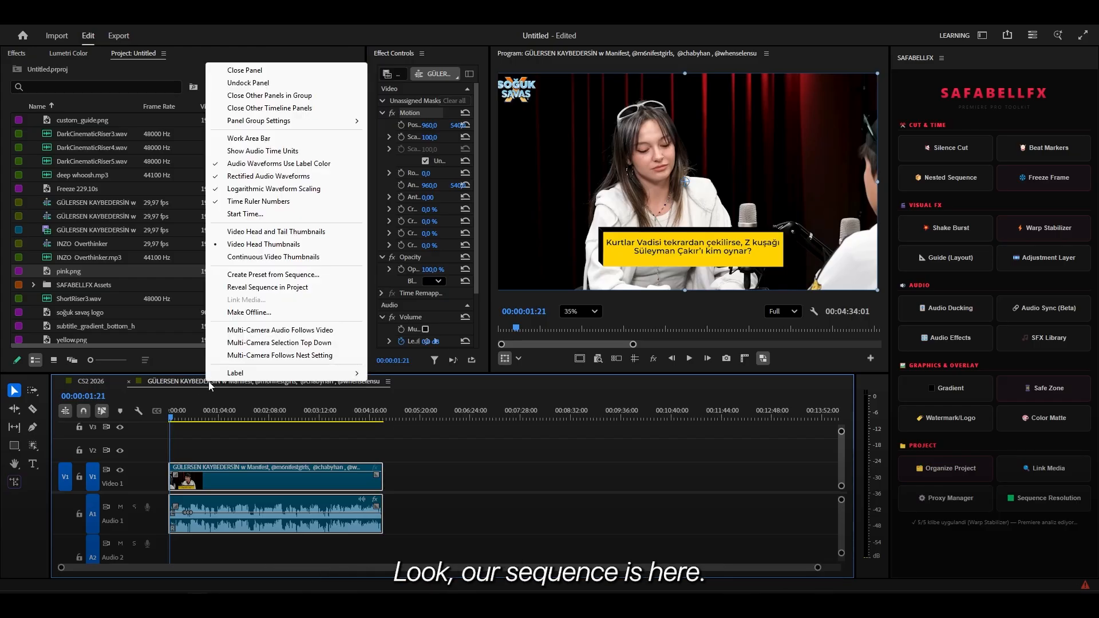
click(283, 288)
Open the interview sequence's Sequence Settings and review its horizontal and vertical frame size
right_click(64, 210)
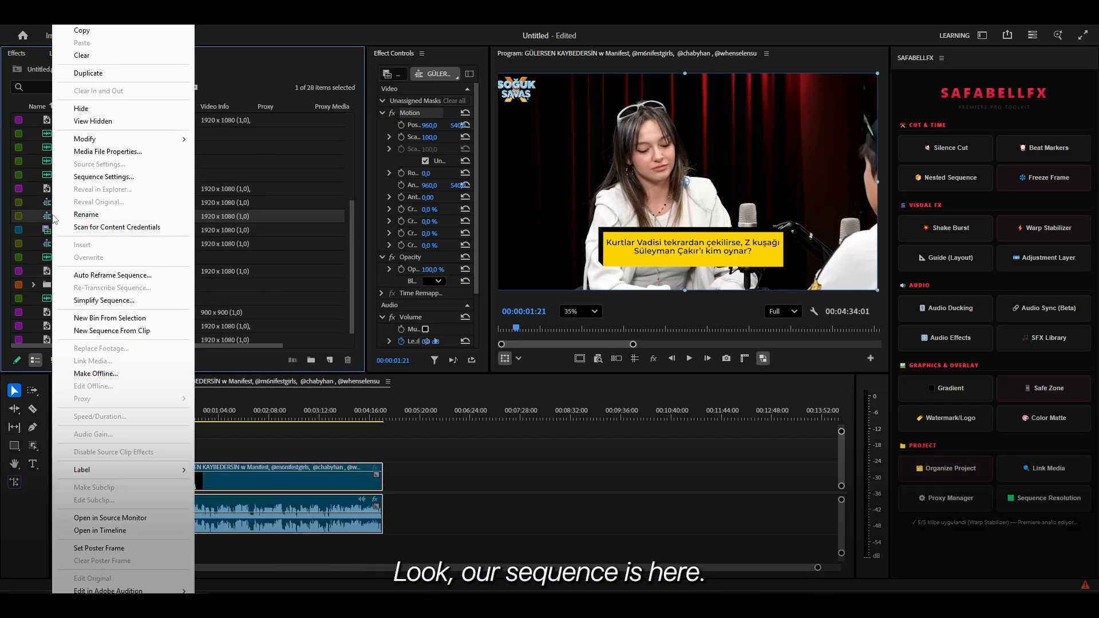
click(86, 177)
click(462, 172)
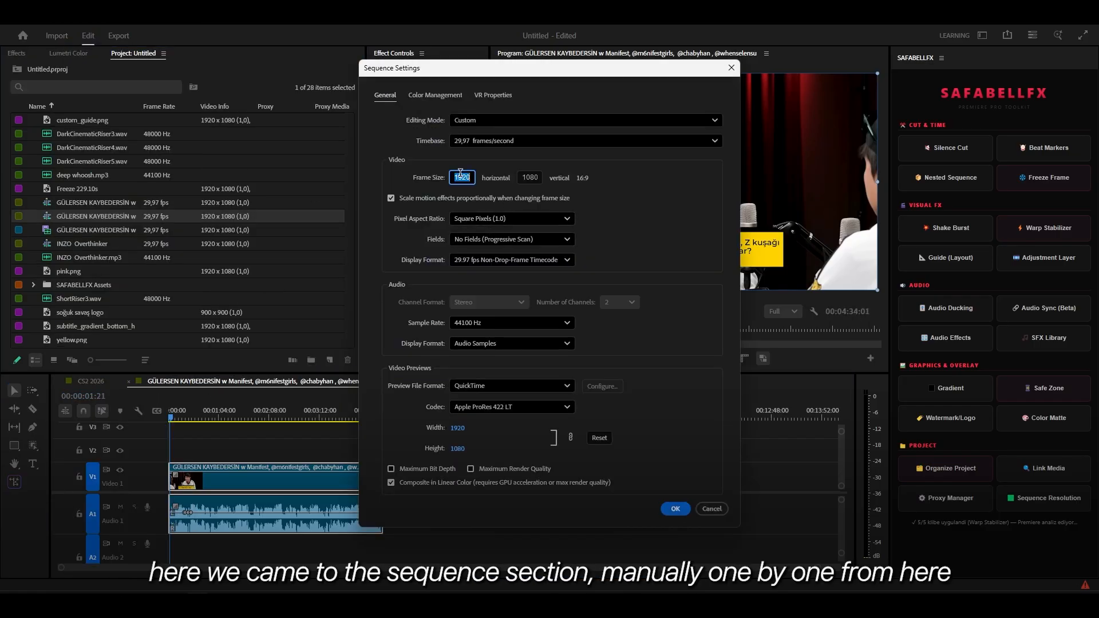
key(Tab)
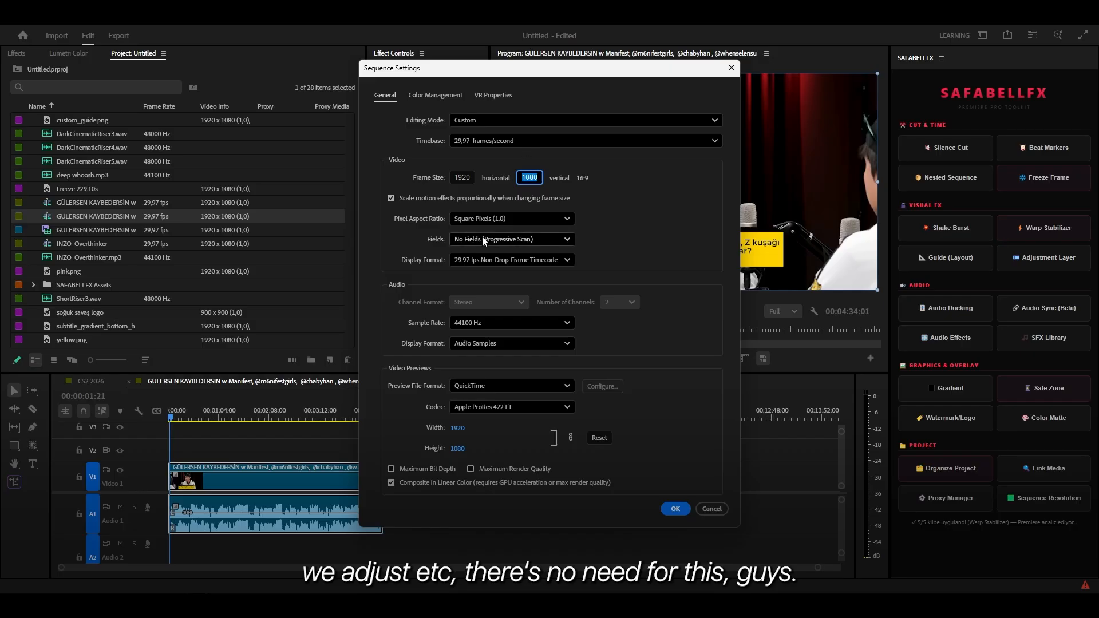
click(678, 509)
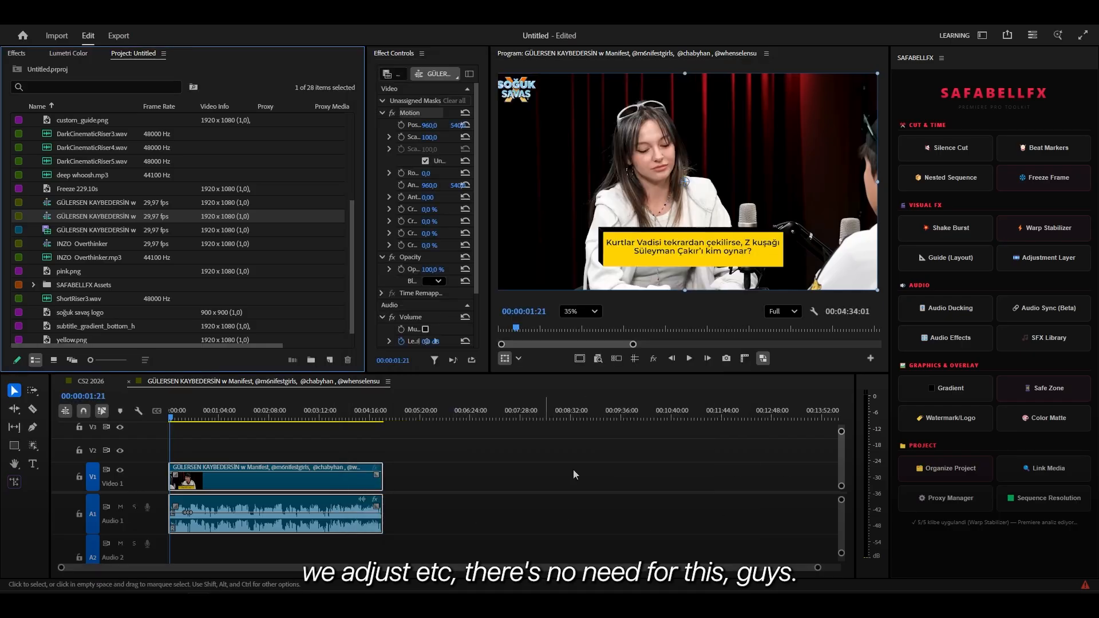
Convert the interview sequence to 1920x1080 (16:9) with the toolkit's Sequence Resolution tool
click(1048, 497)
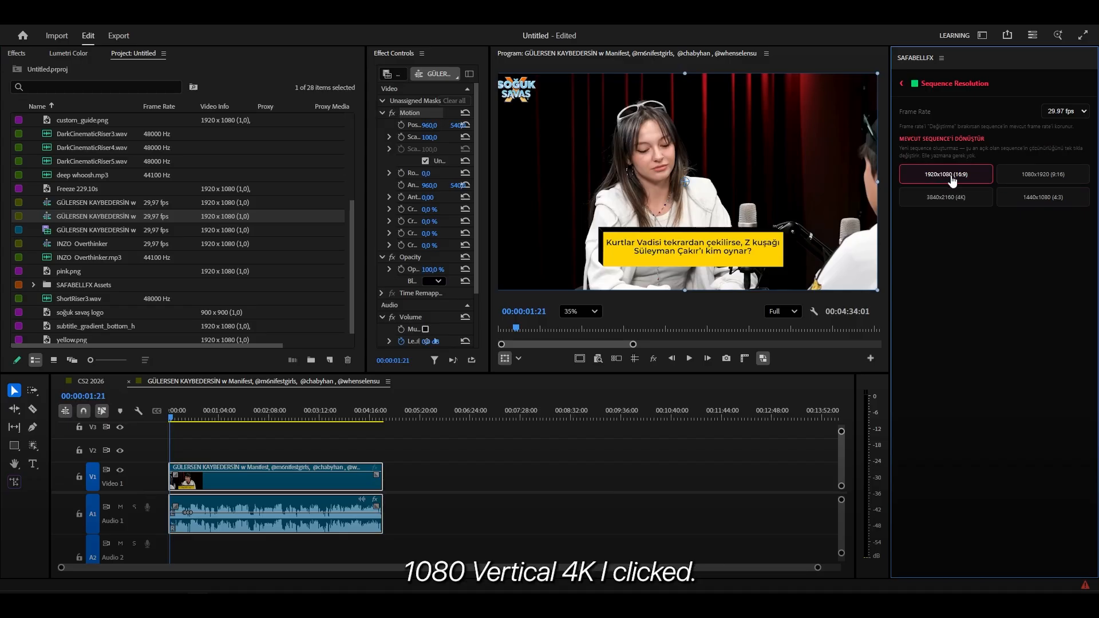
click(1042, 179)
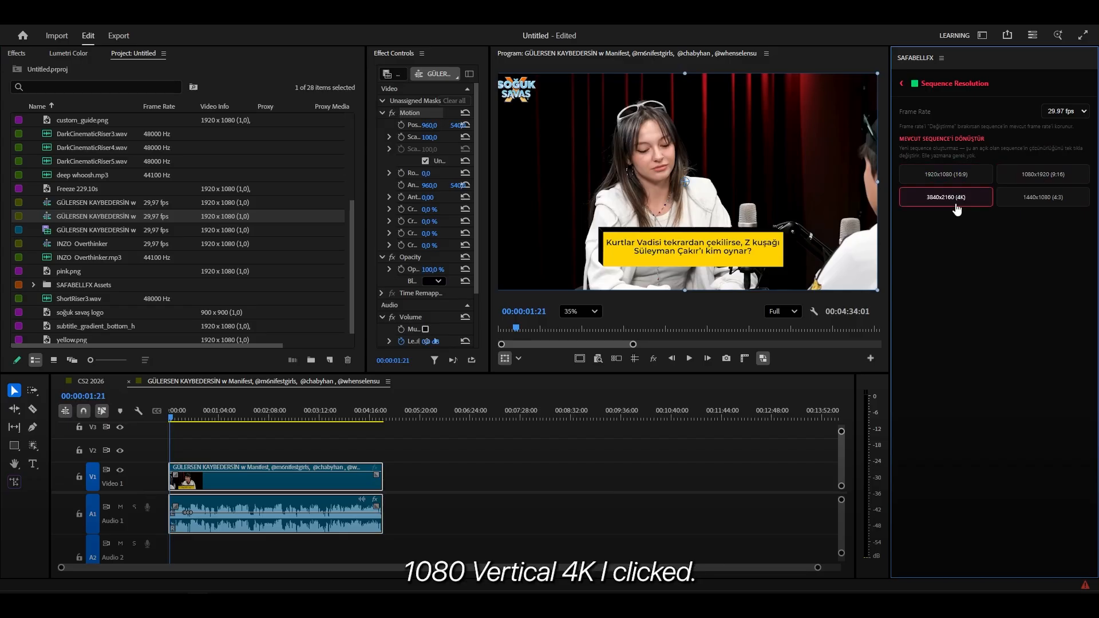
click(966, 186)
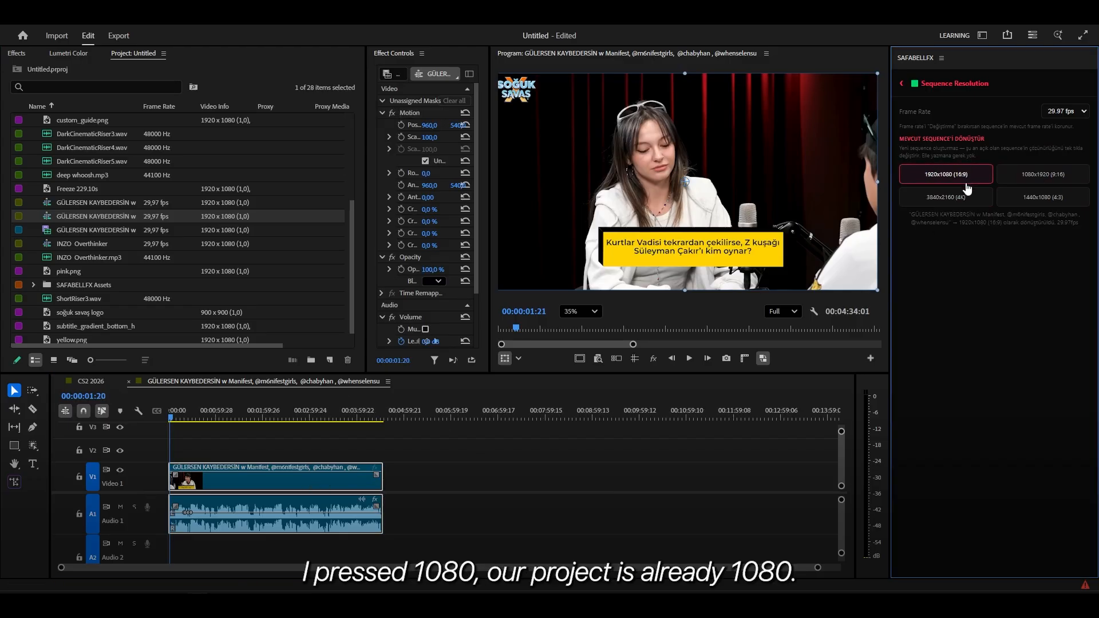
Convert the interview sequence to vertical 1080x1920 (9:16), then to 3840x2160 (4K)
click(1052, 186)
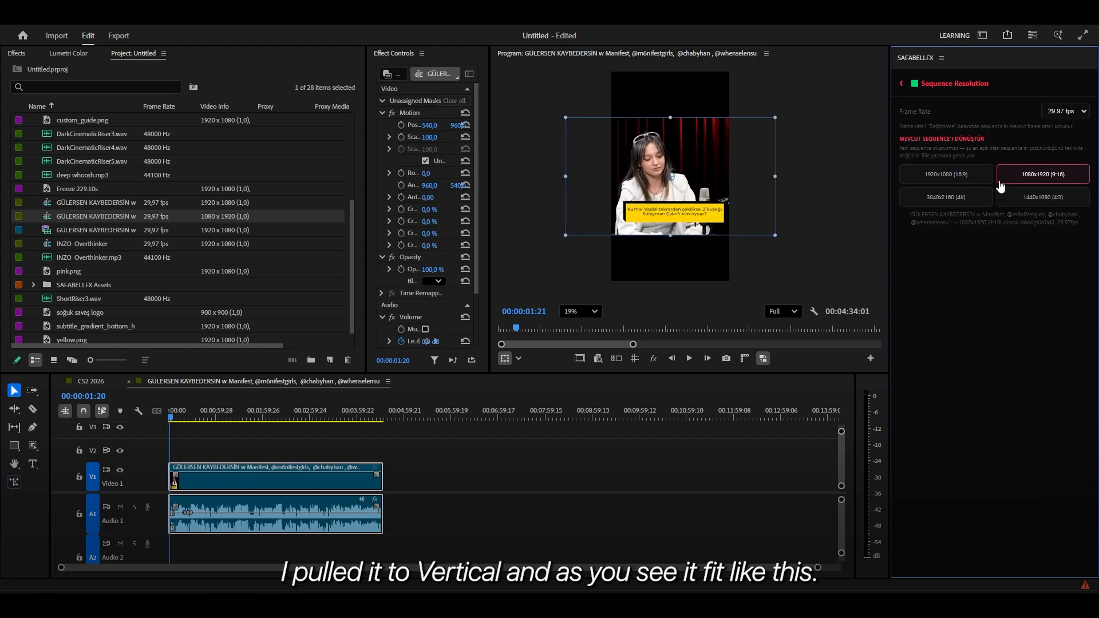
click(945, 197)
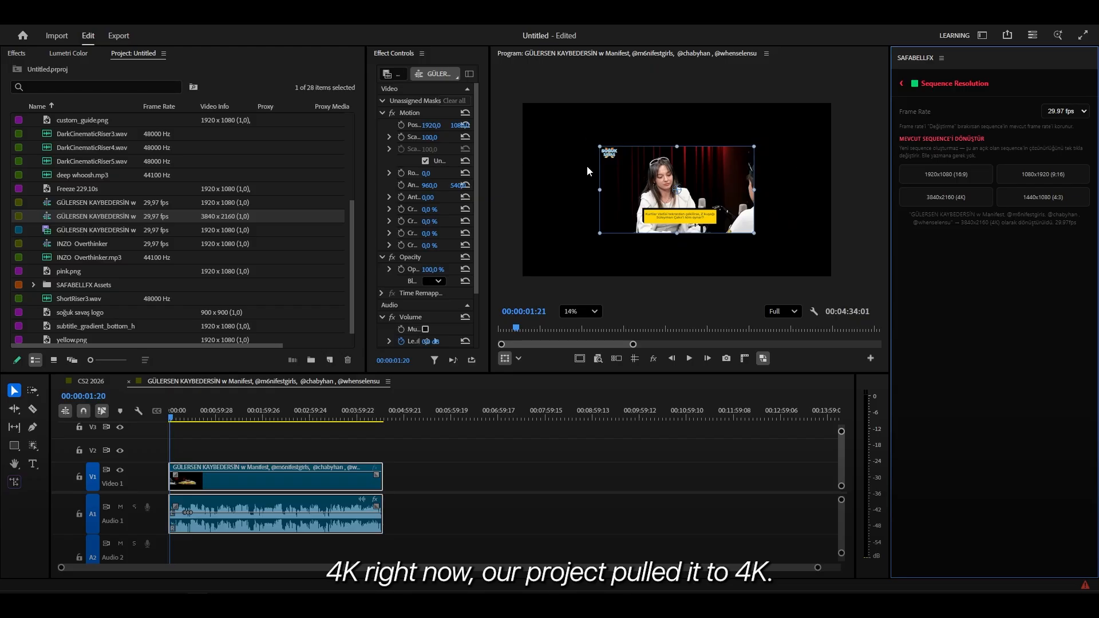
Check the frame size in the interview sequence's Sequence Settings, then convert the sequence to 1440x1080 (4:3) with the toolkit
click(74, 11)
click(87, 31)
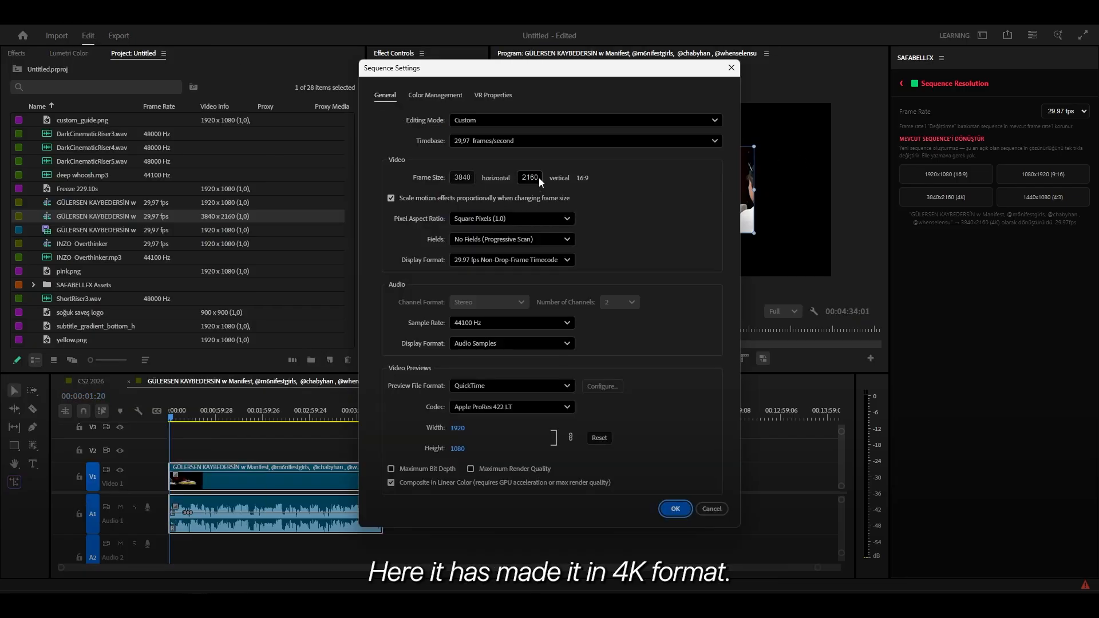
click(711, 508)
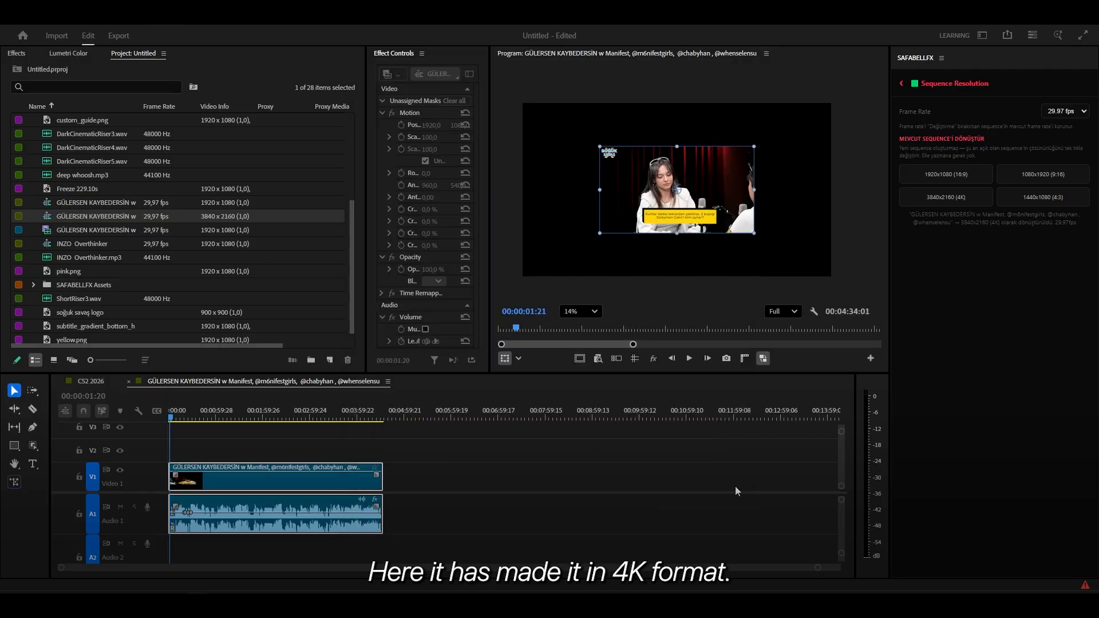
click(1051, 200)
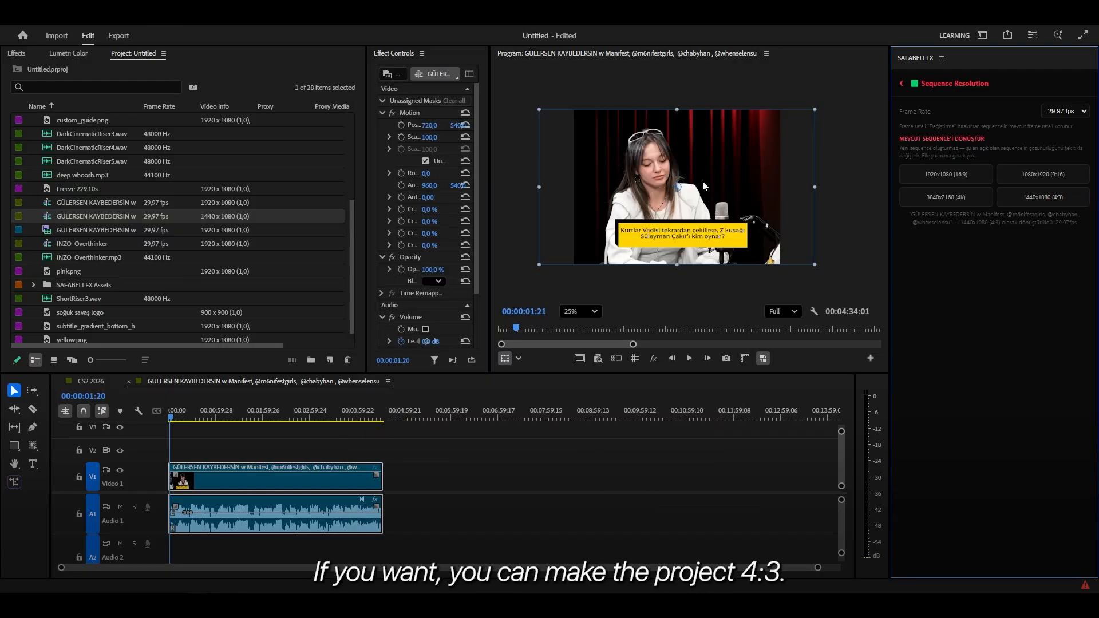
Scan the project for offline files with the toolkit's Link Media tool and check the project's media list
click(901, 83)
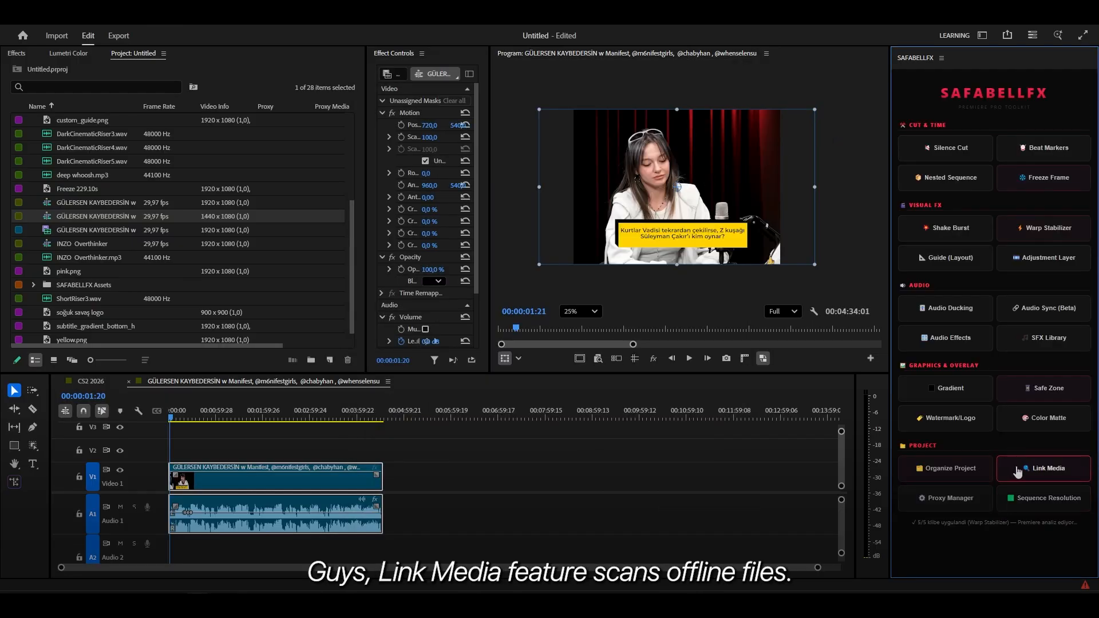
click(1047, 466)
click(999, 143)
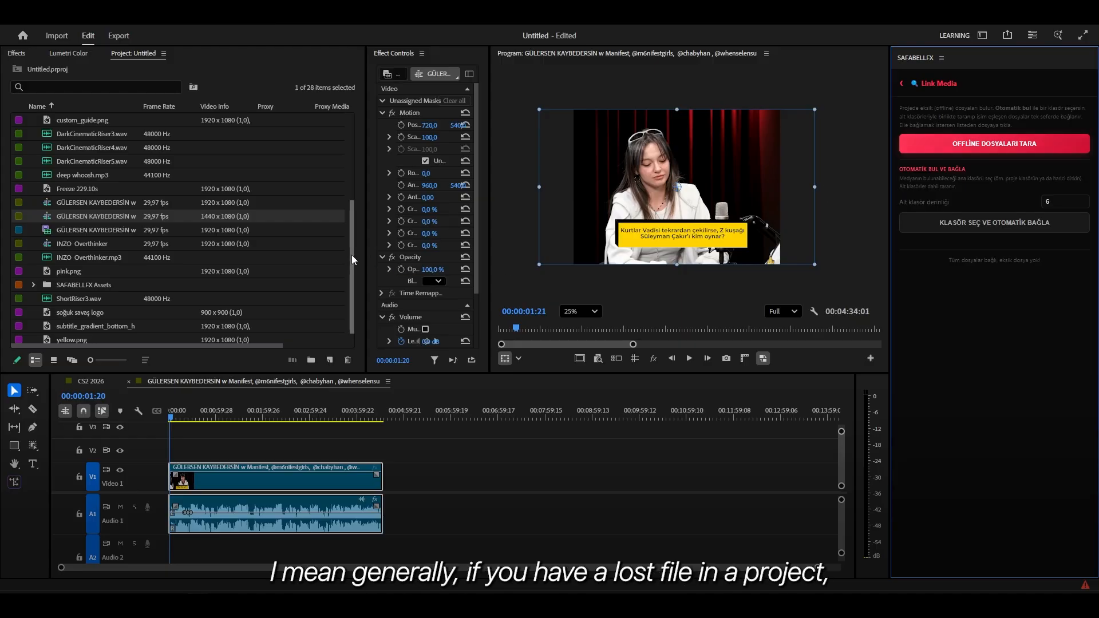
drag(353, 261, 384, 272)
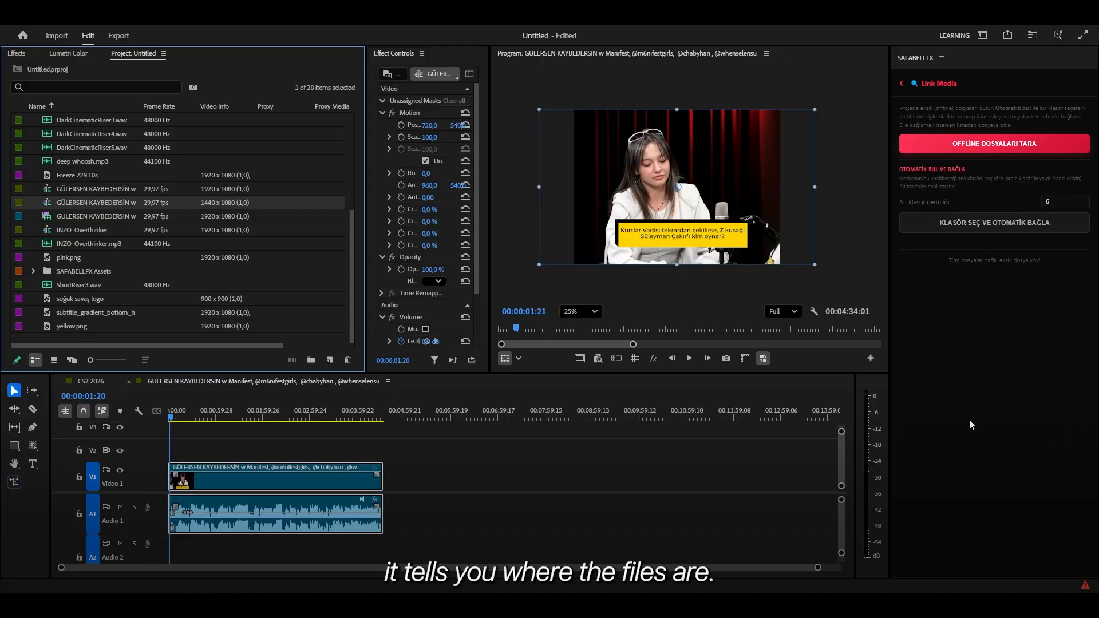
Collect the project's 4K sources into a bin with the toolkit's Proxy Manager, using the 3840 by 2160 px threshold
click(901, 83)
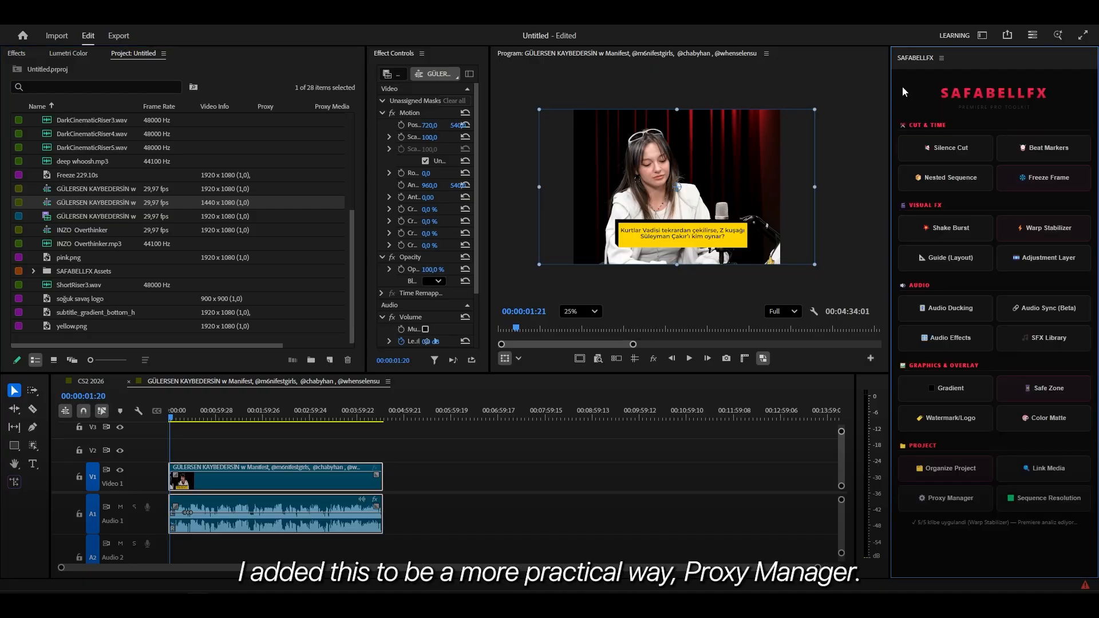
click(968, 504)
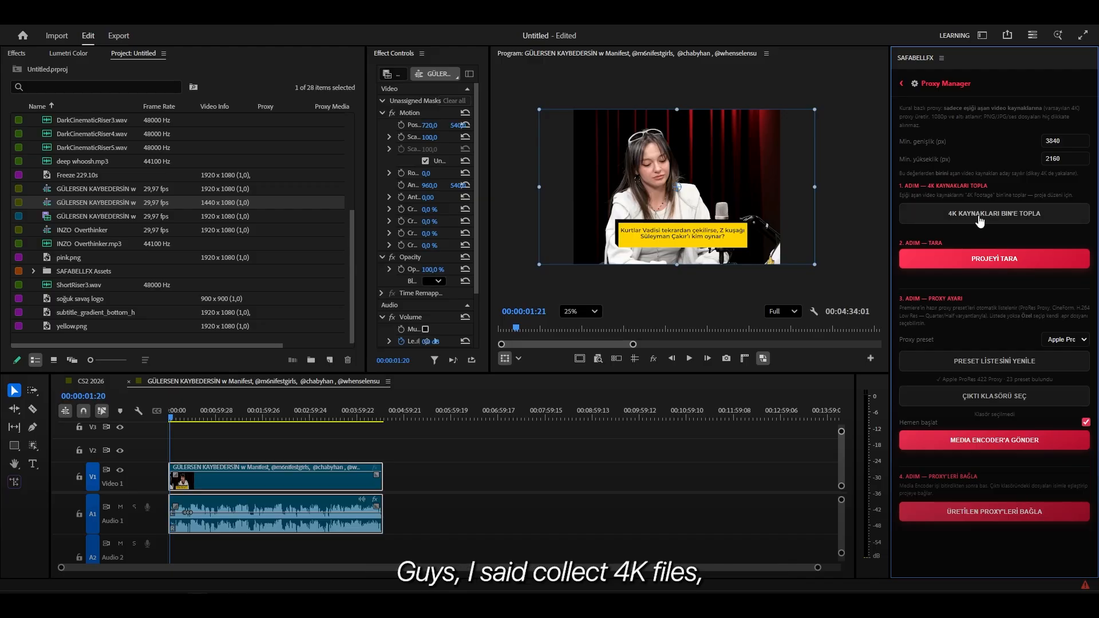
click(1000, 218)
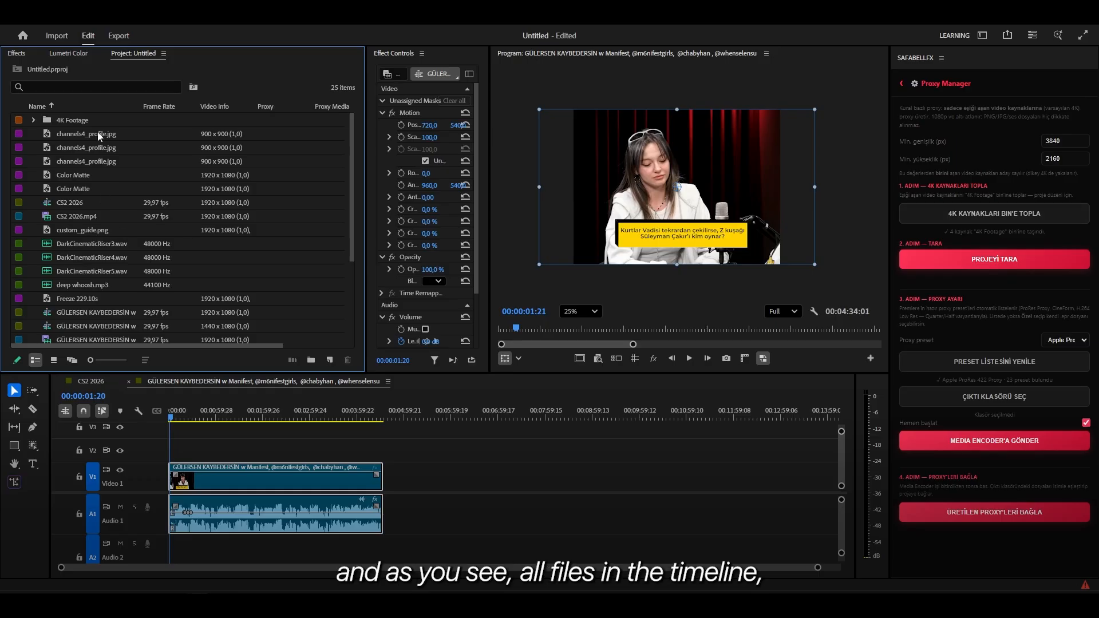
mouse_move(352, 193)
mouse_down()
mouse_move(352, 307)
mouse_move(346, 178)
mouse_up()
Review clips C0080.MP4 to C0083.MP4 in the 4K Footage bin and their Create Proxies settings, without creating any proxies
click(33, 121)
click(105, 146)
click(103, 134)
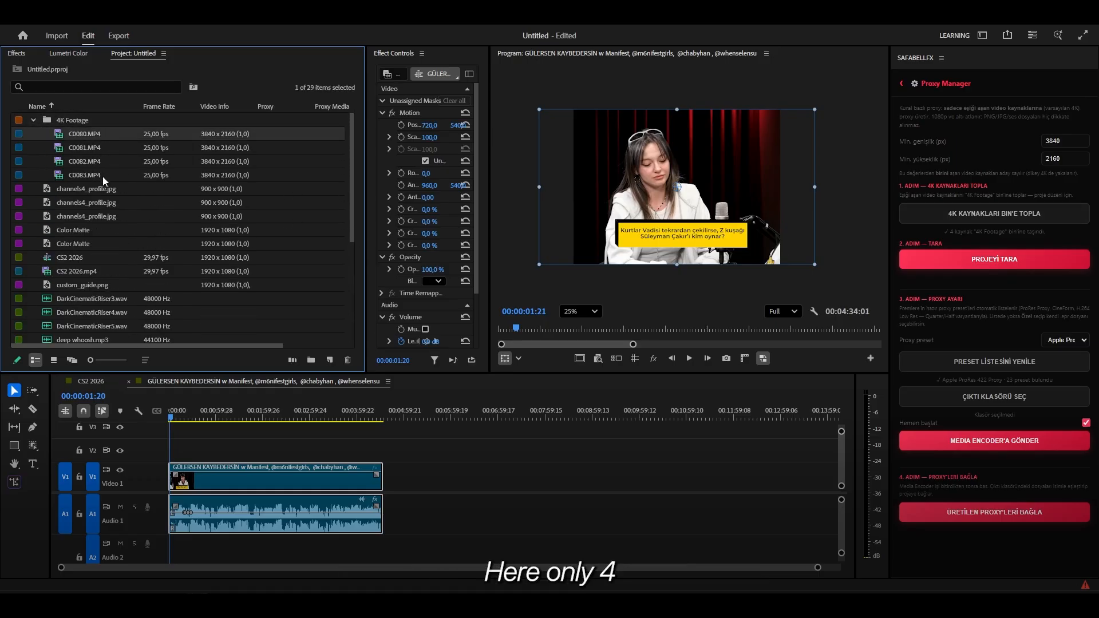
shift+click(139, 173)
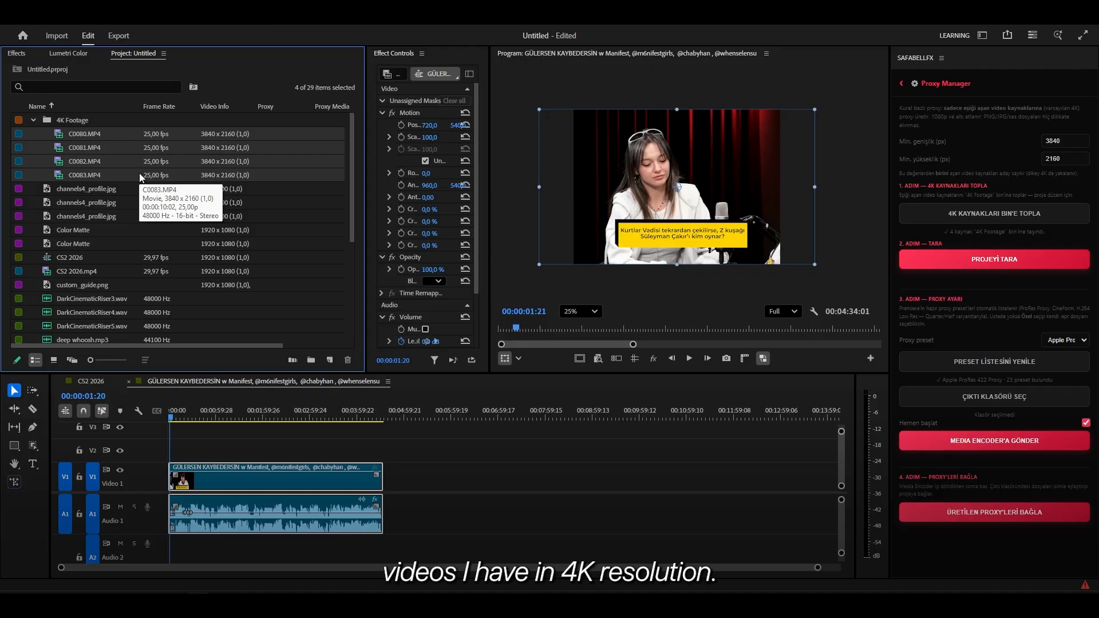
right_click(86, 132)
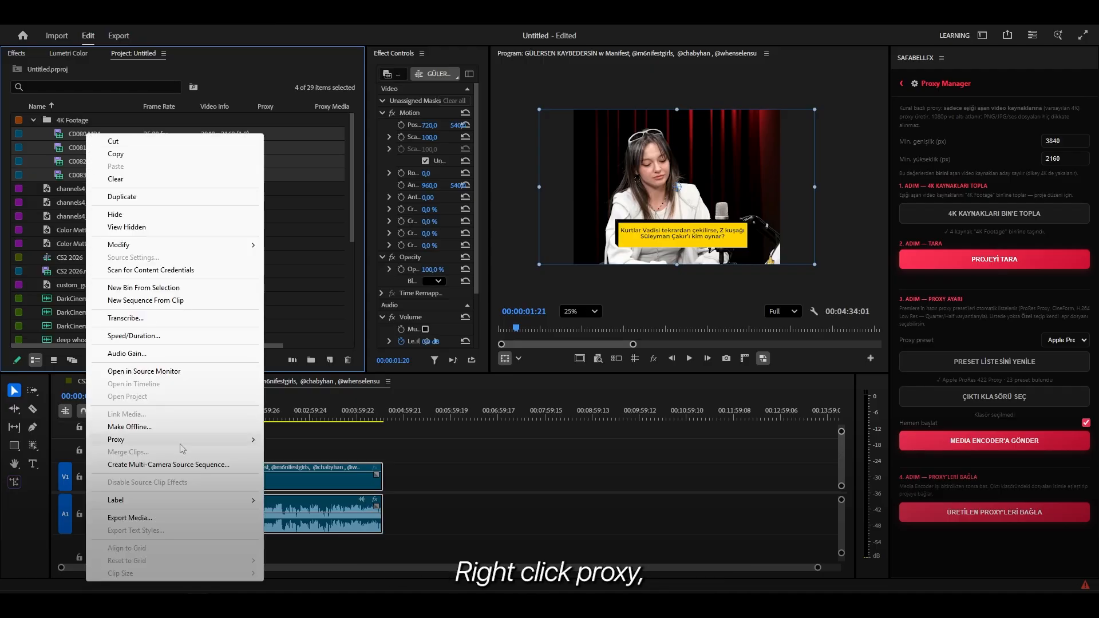
mouse_move(183, 444)
click(307, 439)
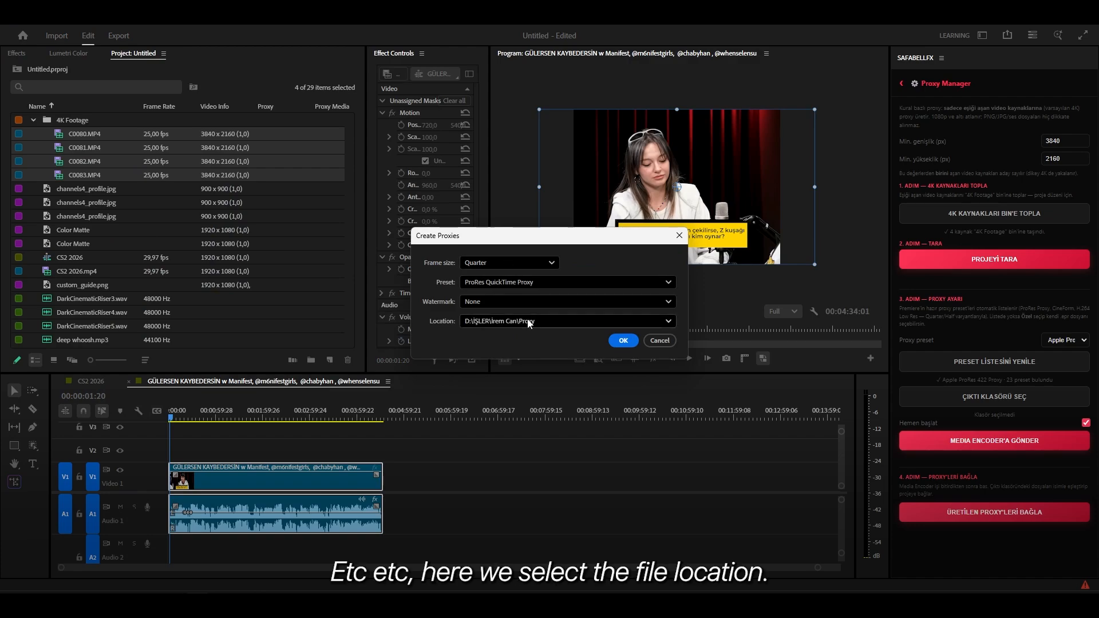
click(661, 341)
click(33, 120)
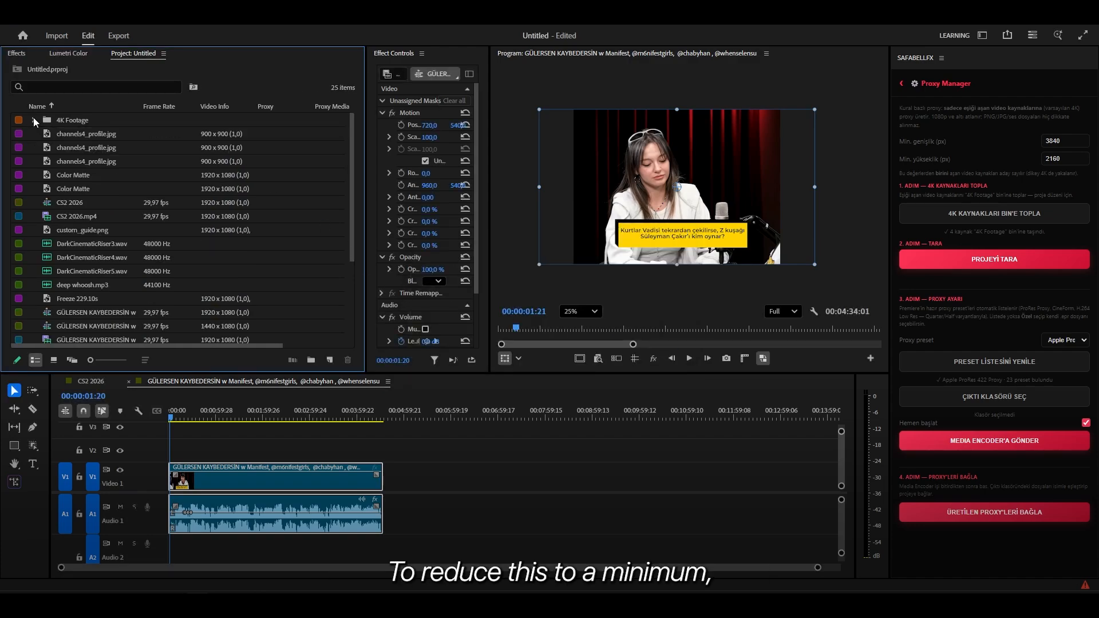
Scan the project for proxy candidates in the Proxy Manager and choose the Apple ProRes 422 Proxy preset
click(1024, 269)
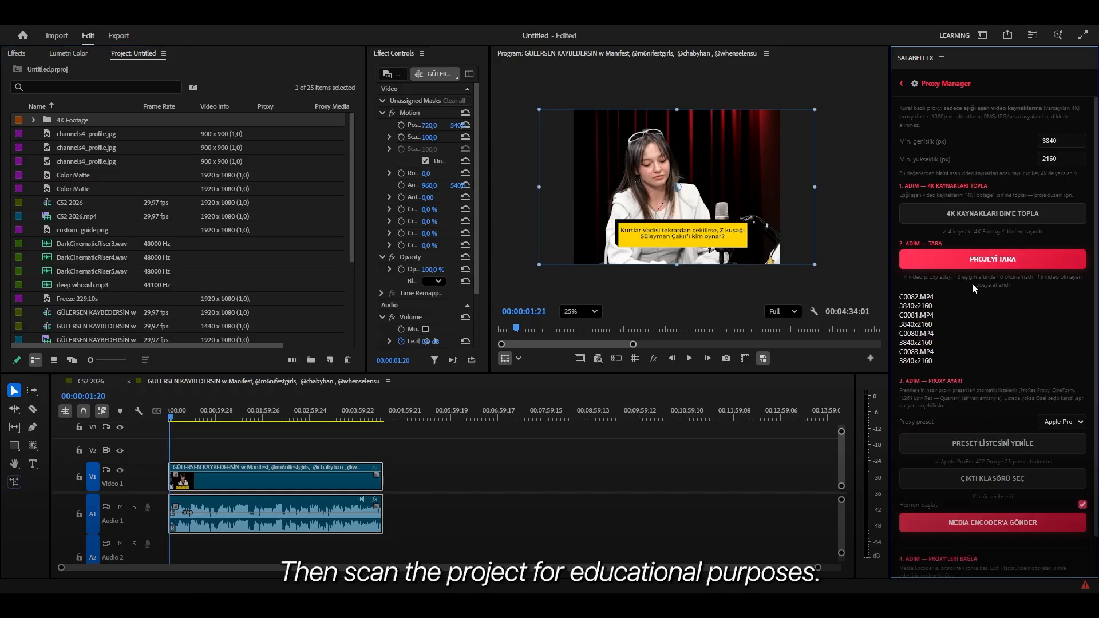
triple_click(901, 302)
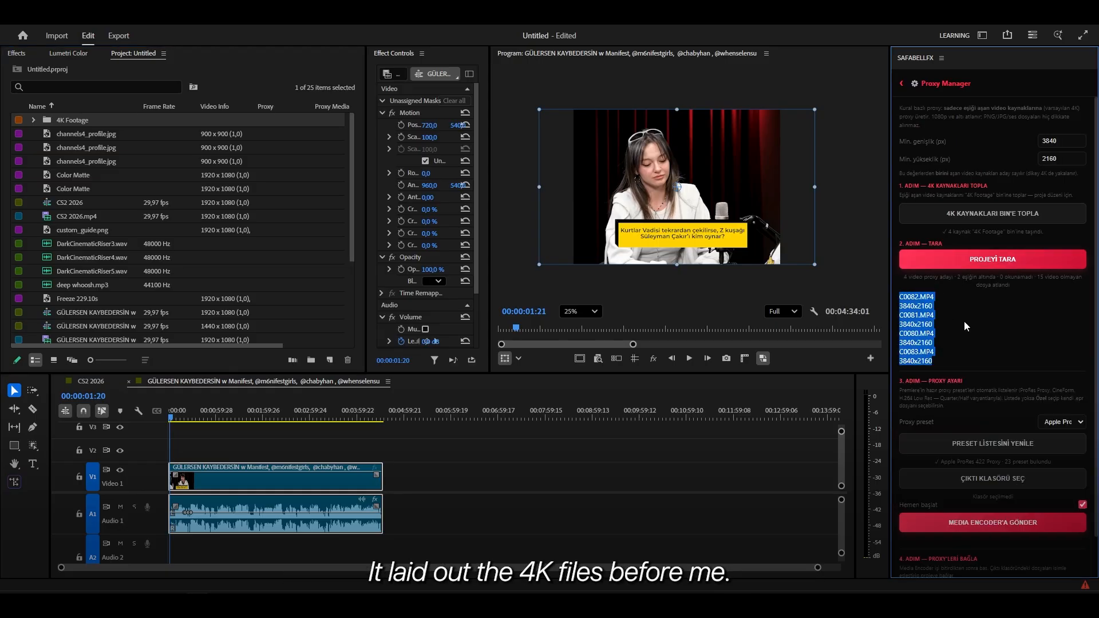
scroll(1007, 343, down, 2)
click(1043, 377)
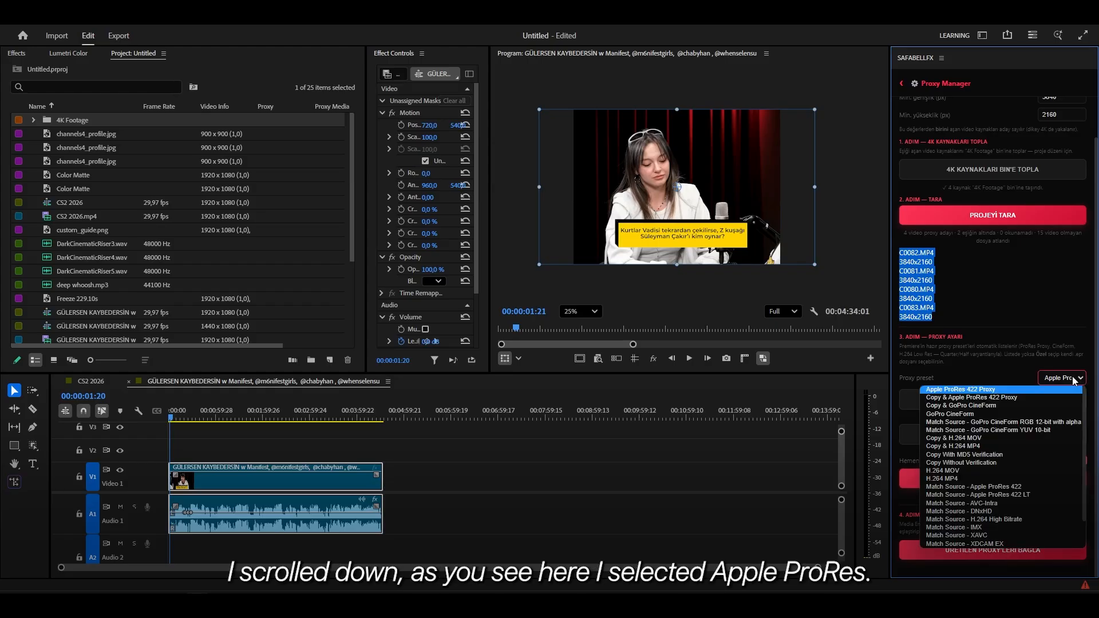
click(979, 392)
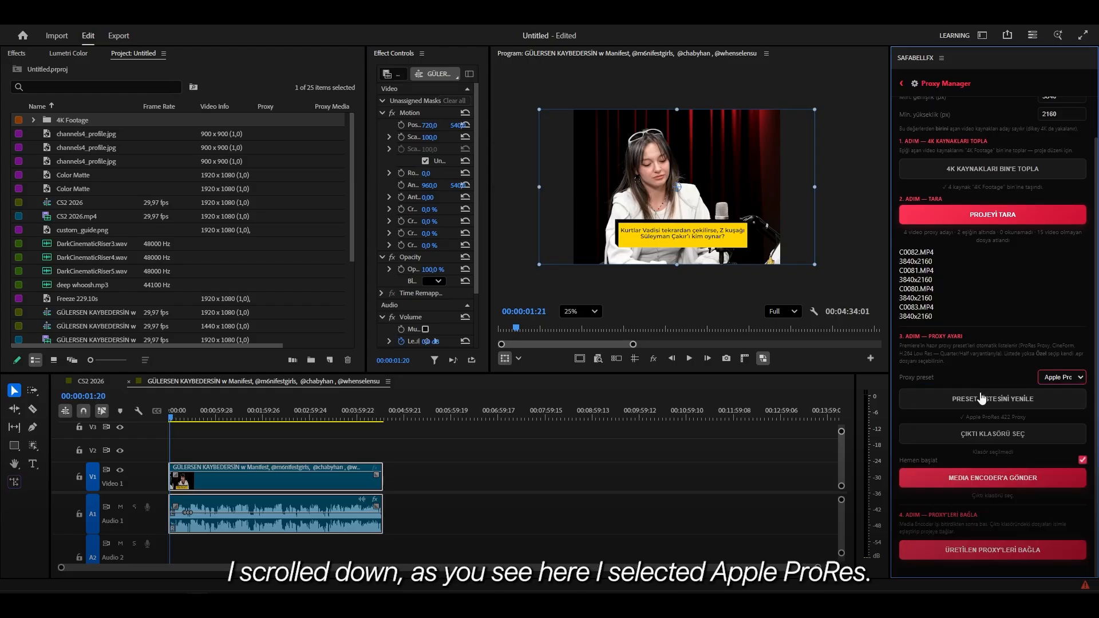
Set the test folder as the proxy output location and send the 4K clips to Media Encoder for immediate encoding
click(1010, 437)
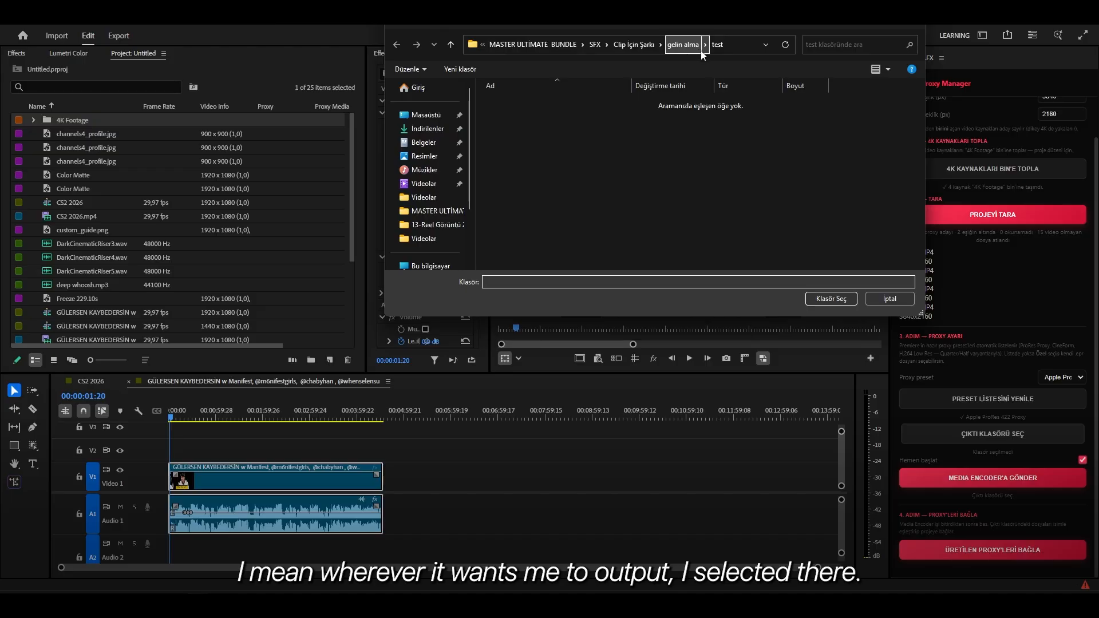
click(831, 298)
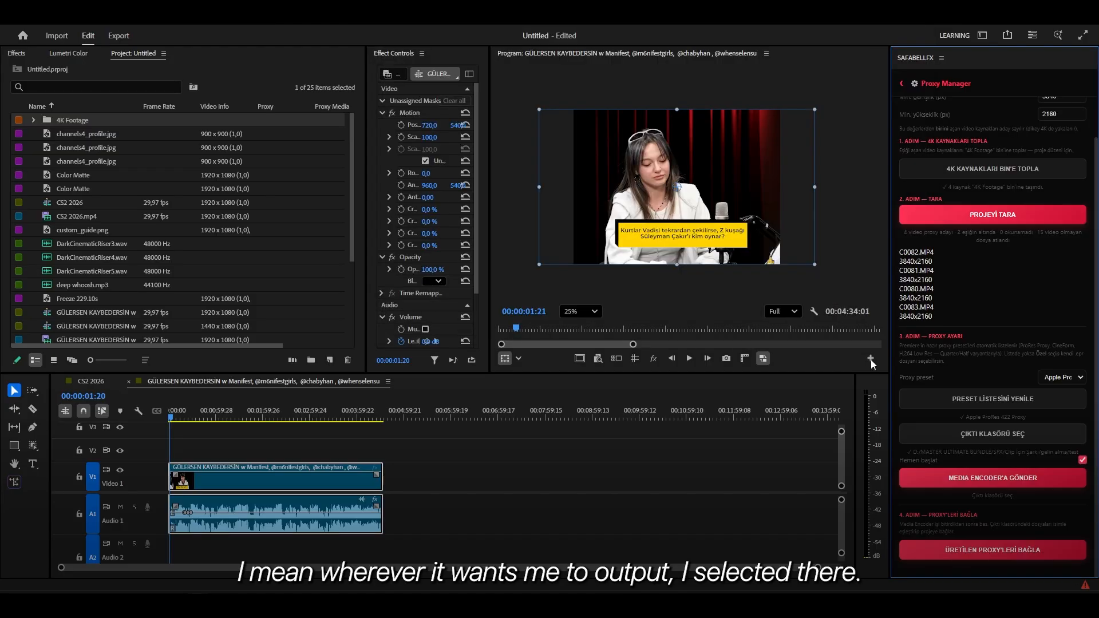
click(996, 478)
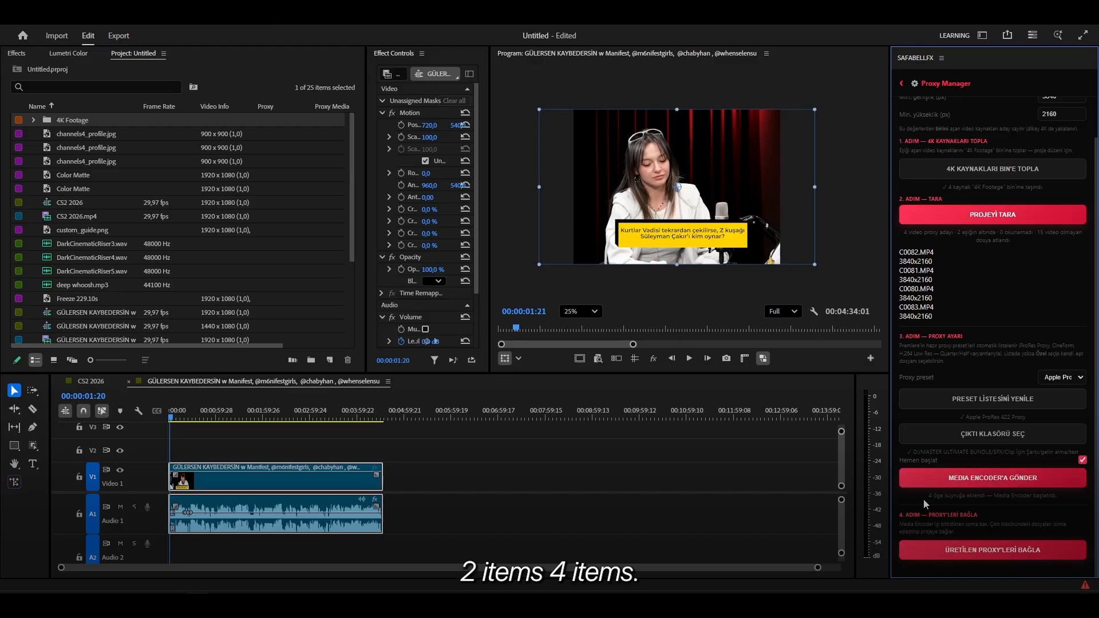
drag(926, 497, 1063, 506)
click(1063, 500)
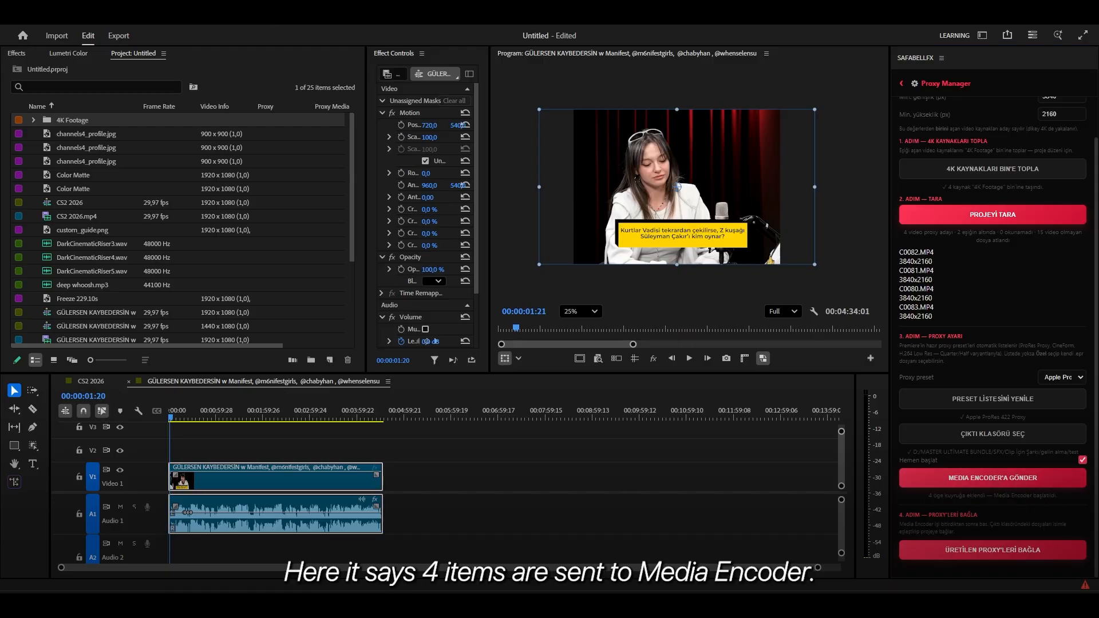
mouse_move(298, 601)
mouse_move(299, 567)
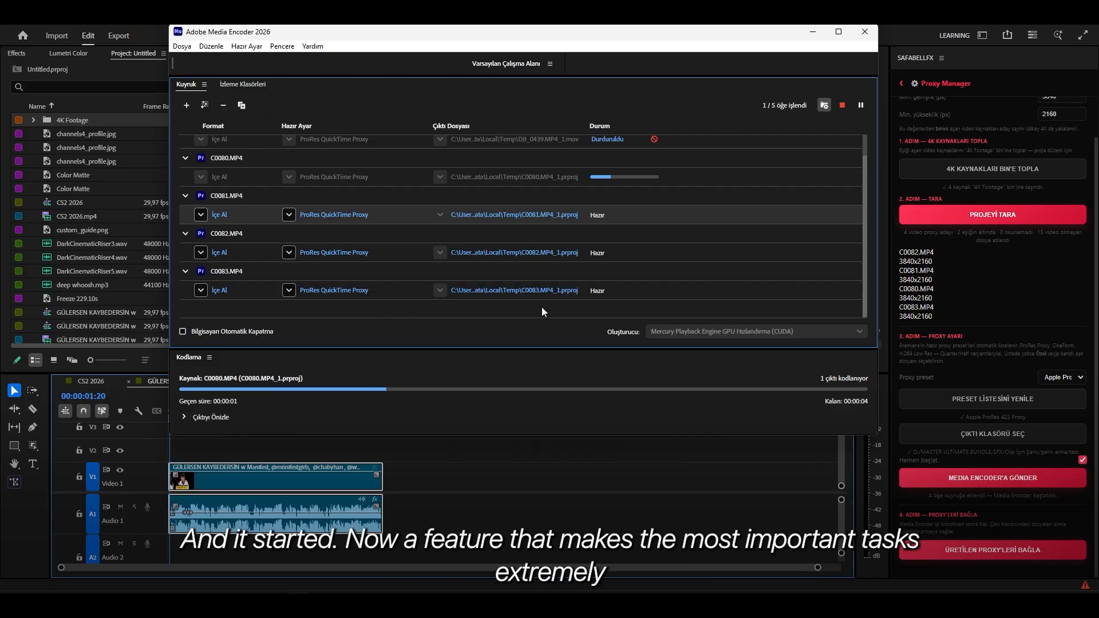
Sort the loose project items into category bins with the toolkit's Organize Project tool
click(901, 83)
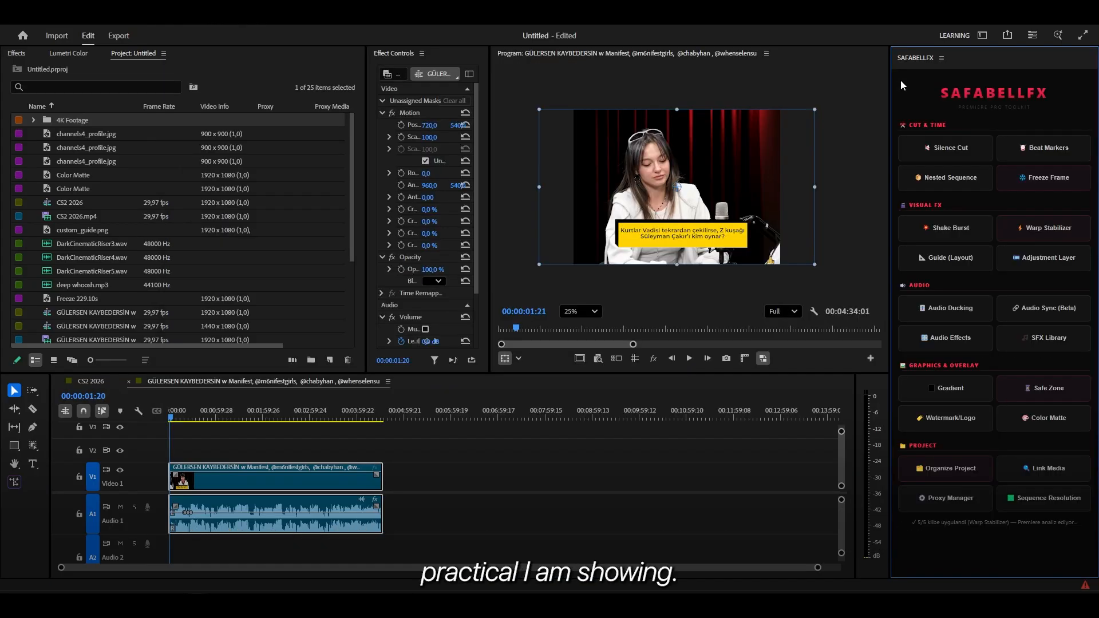
click(112, 193)
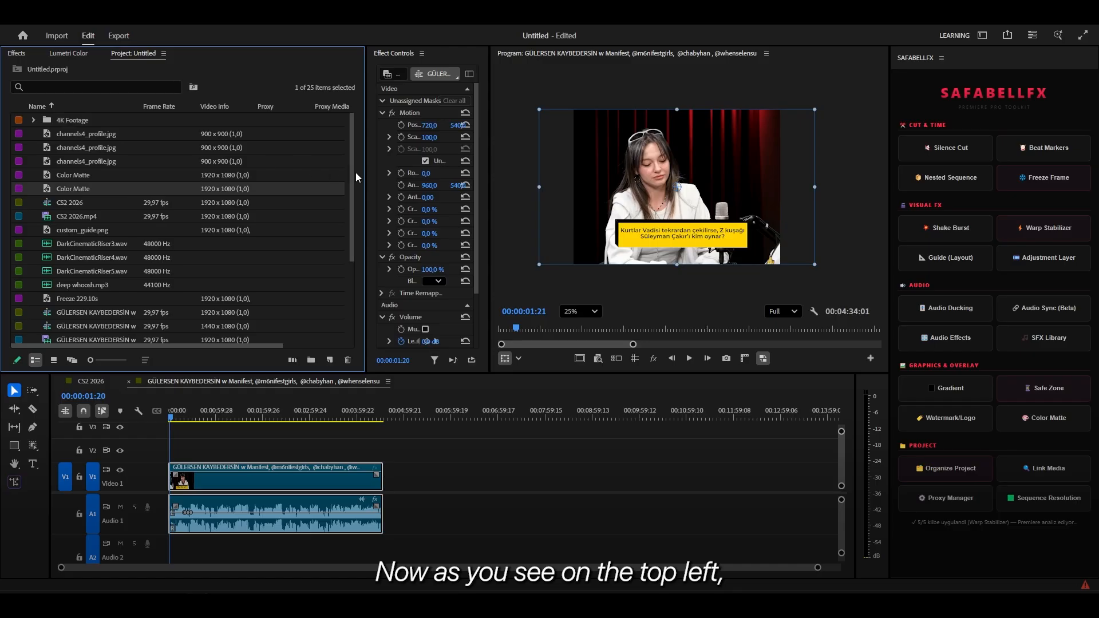
scroll(309, 229, down, 4)
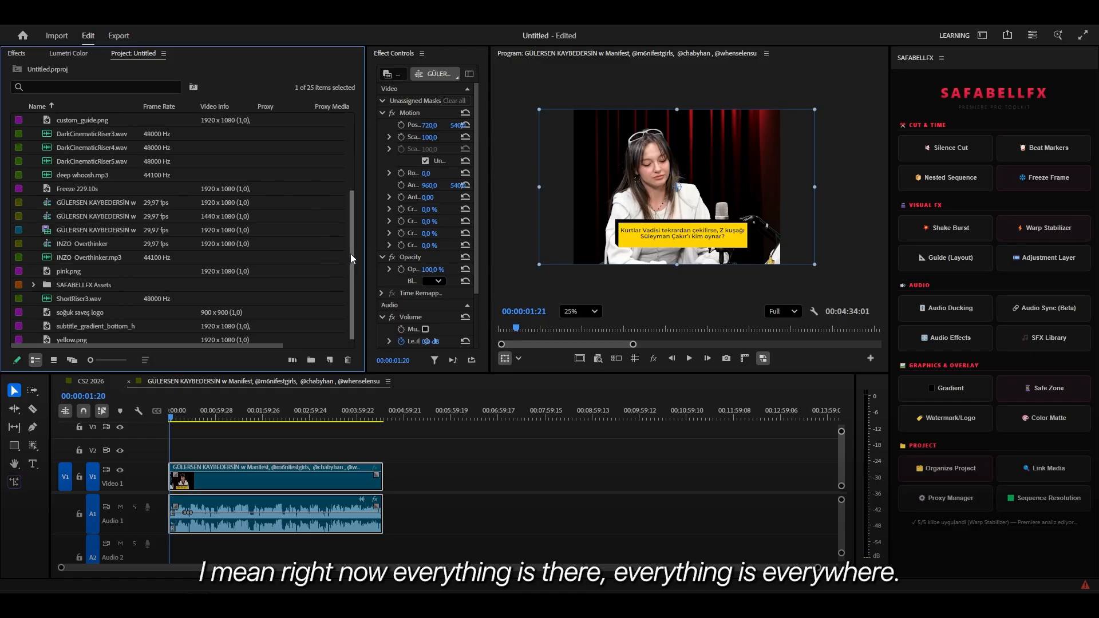
drag(350, 253, 359, 139)
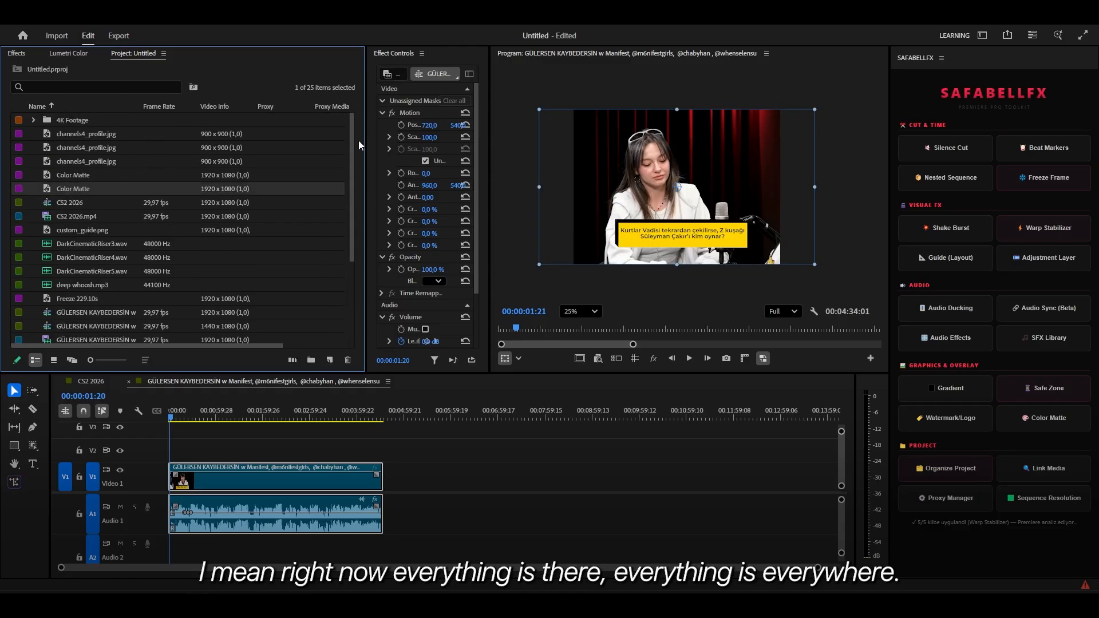
click(950, 469)
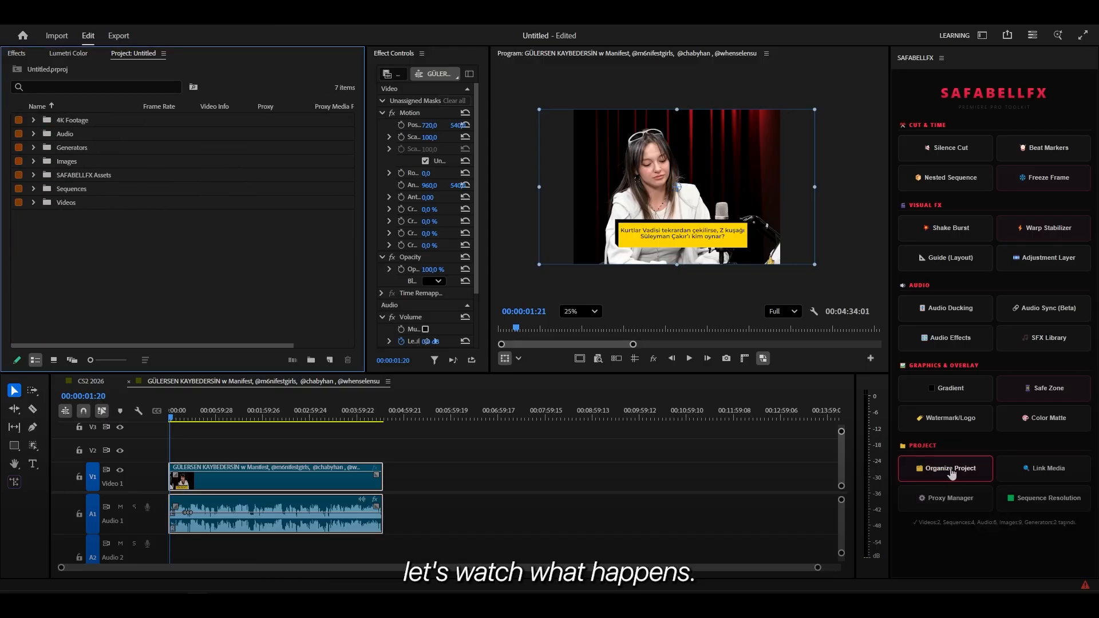
Examine the contents of the organized Images, SAFABELLFX Assets, Sequences and Videos bins
drag(158, 233, 55, 129)
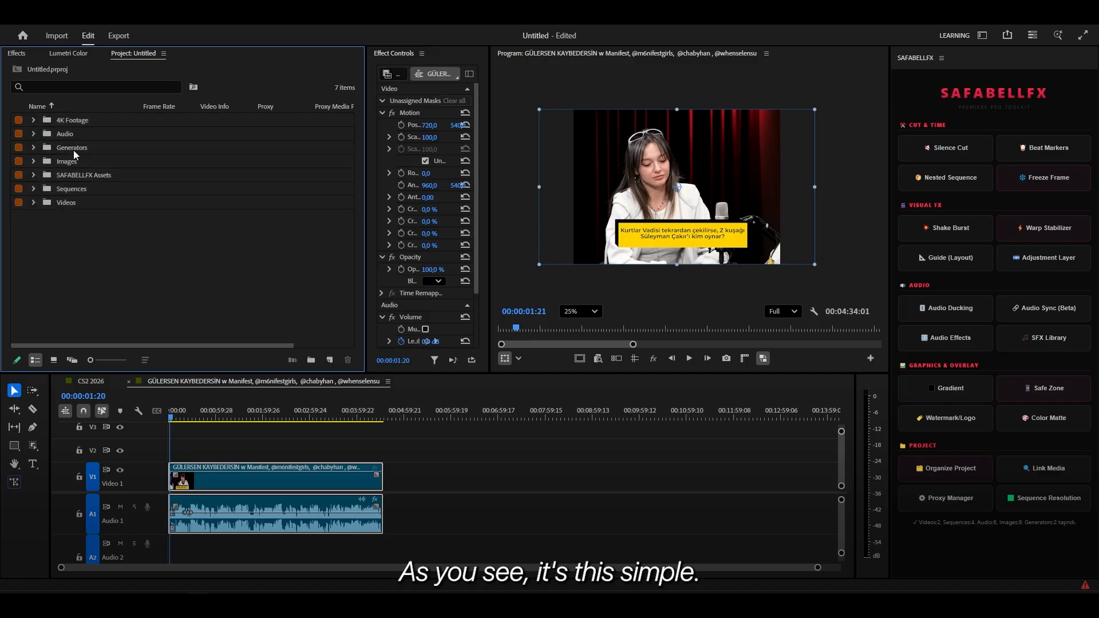
click(33, 161)
click(33, 161)
click(32, 160)
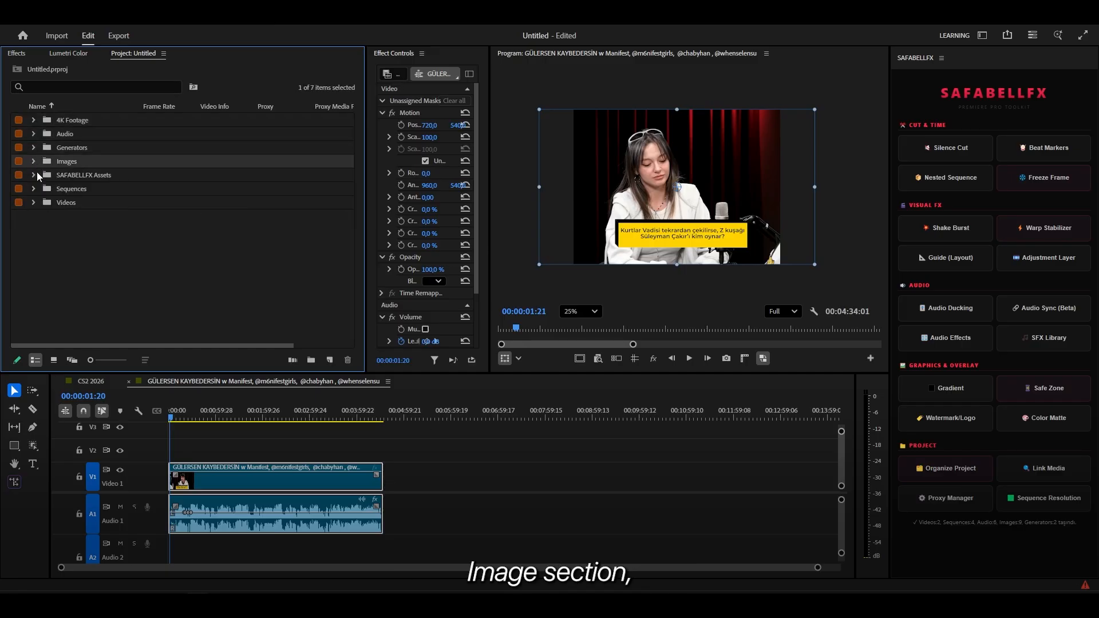
click(34, 175)
click(34, 175)
click(35, 187)
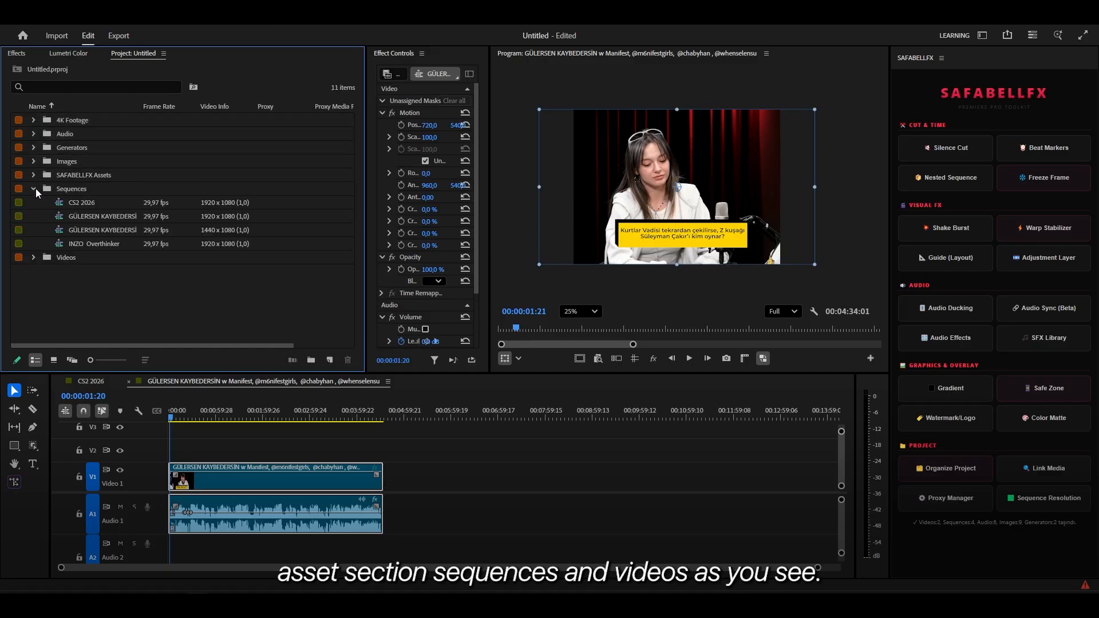
click(36, 187)
click(35, 201)
click(34, 202)
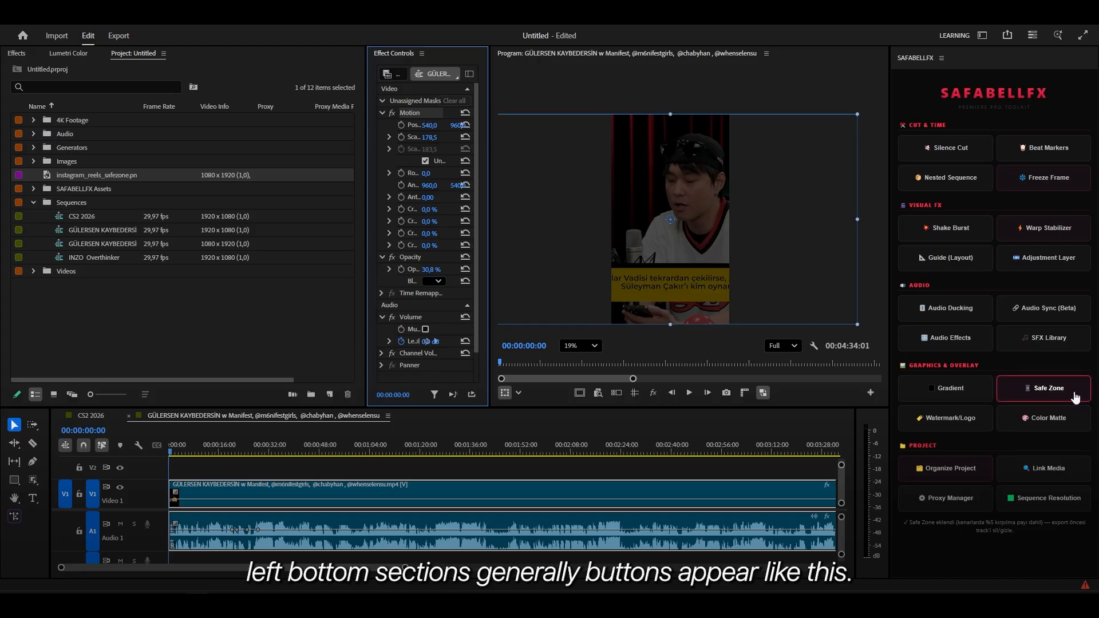
Add the Instagram Reels safe zone overlay above the vertical interview clip and toggle it off and on
click(1048, 388)
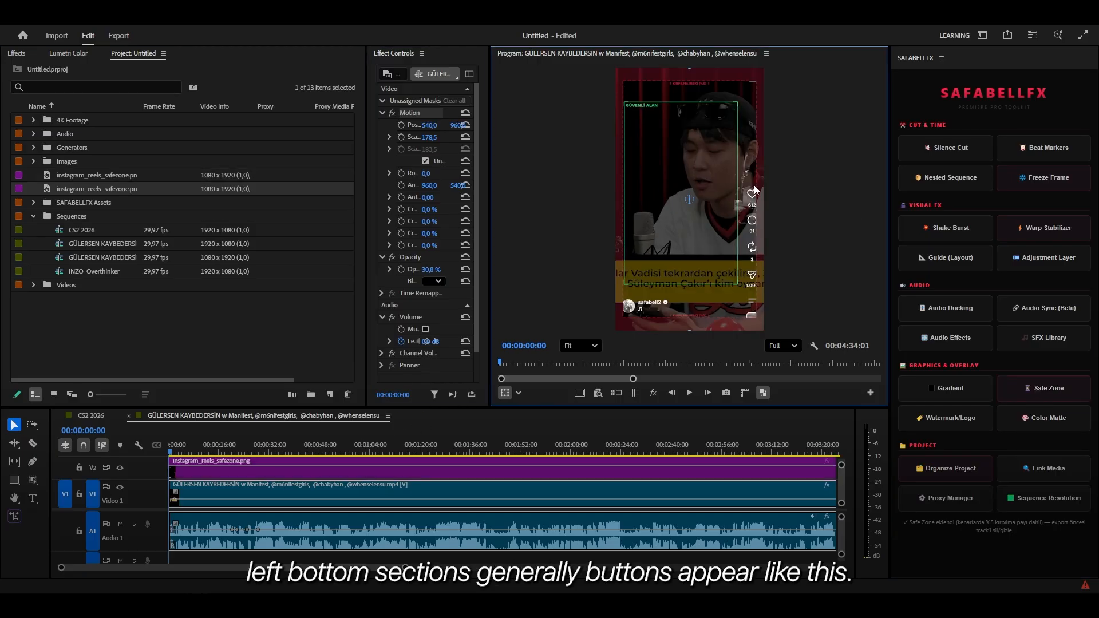
click(427, 466)
key(shift+e)
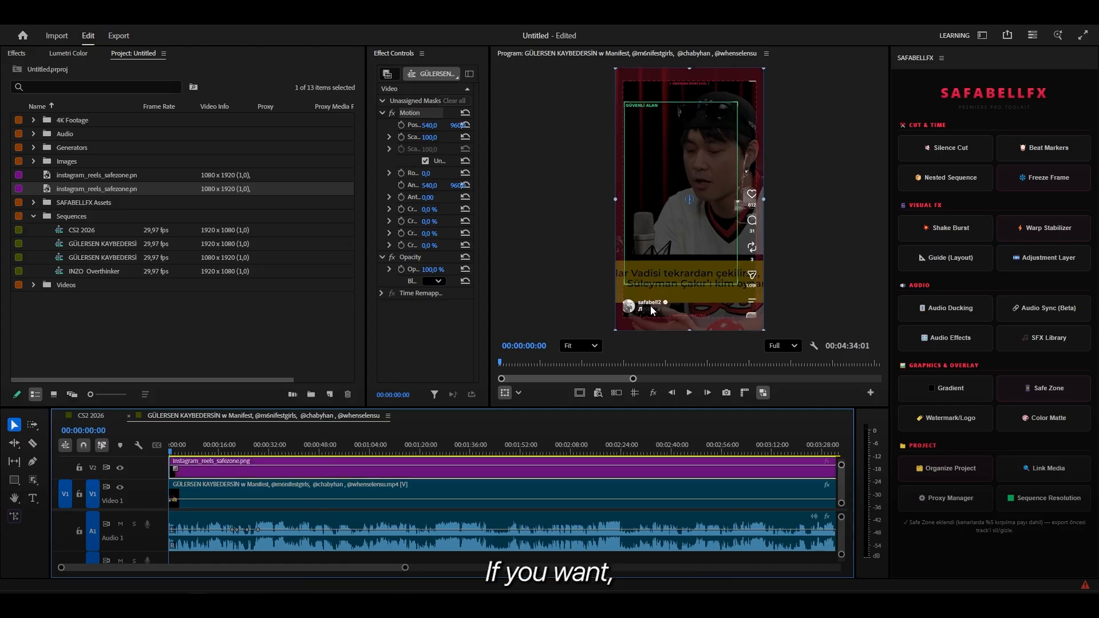
key(shift+e)
key(shift+e)
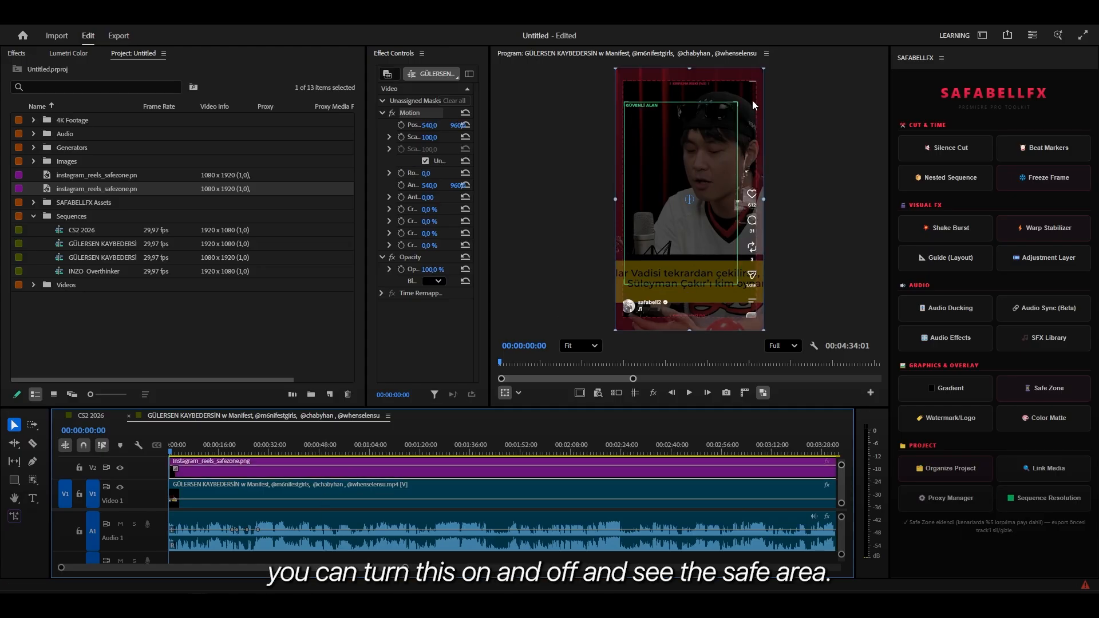
Scrub the vertical interview sequence to about 00:01:07:07 to check the framing against the safe zone overlay
scroll(647, 190, up, 3)
scroll(616, 163, down, 4)
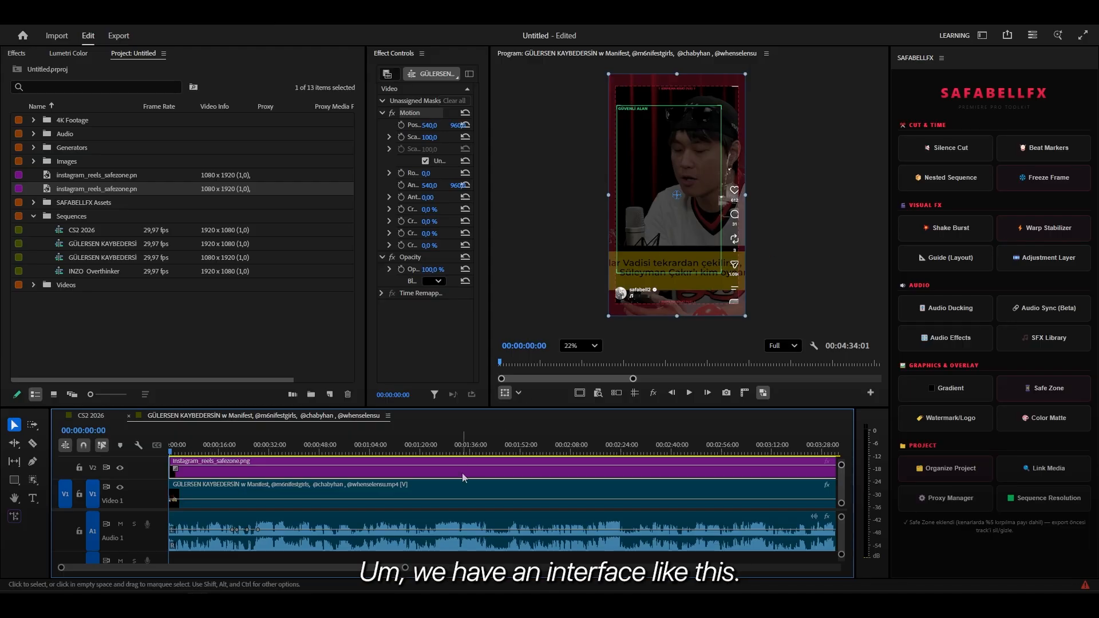
click(341, 448)
drag(343, 466, 380, 465)
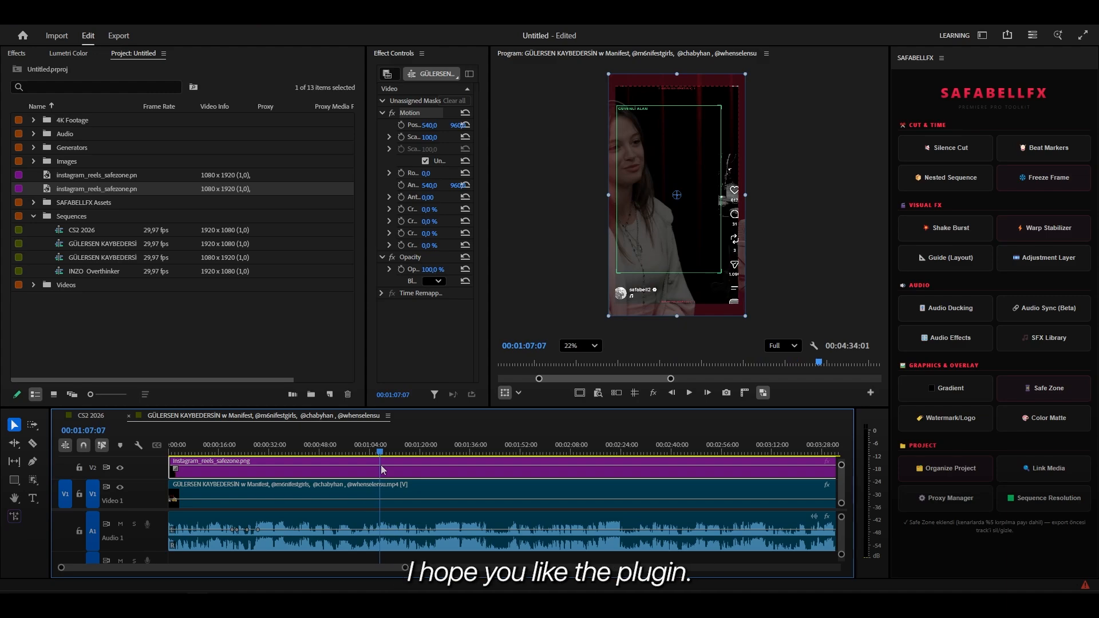